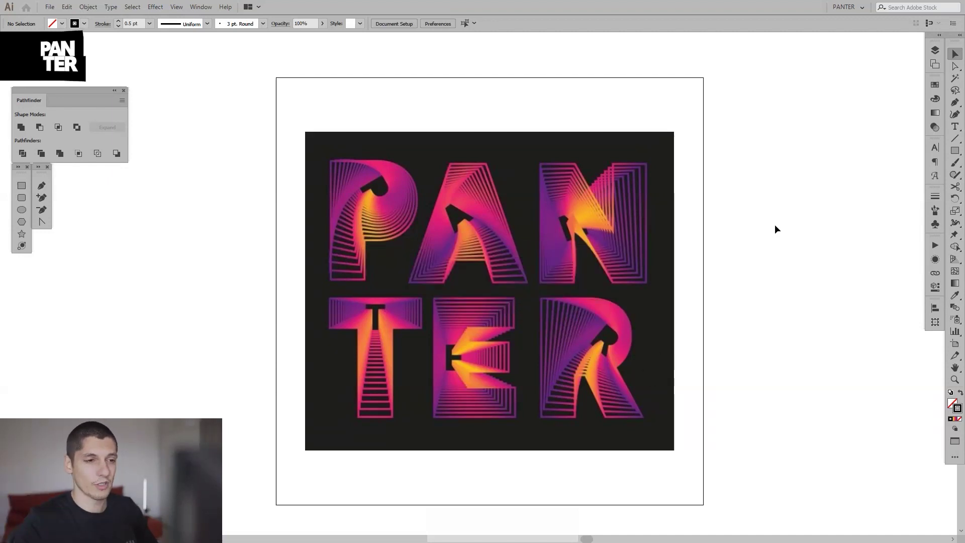
Add a text object reading "panter" on the empty canvas beside the artboard with the reference lettering
key(alt)
scroll(729, 312, down, 1)
drag(736, 312, 469, 278)
scroll(534, 285, up, 1)
drag(578, 267, 533, 290)
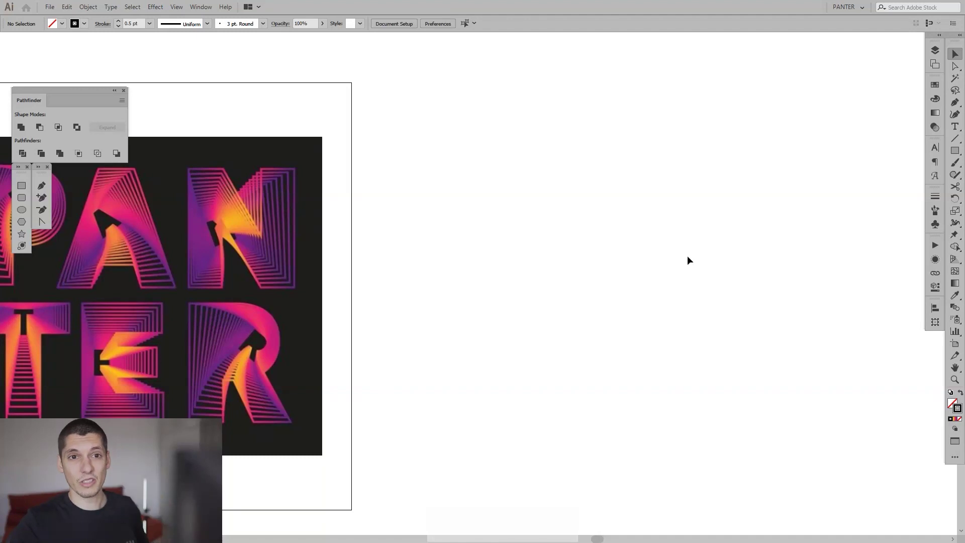
click(954, 127)
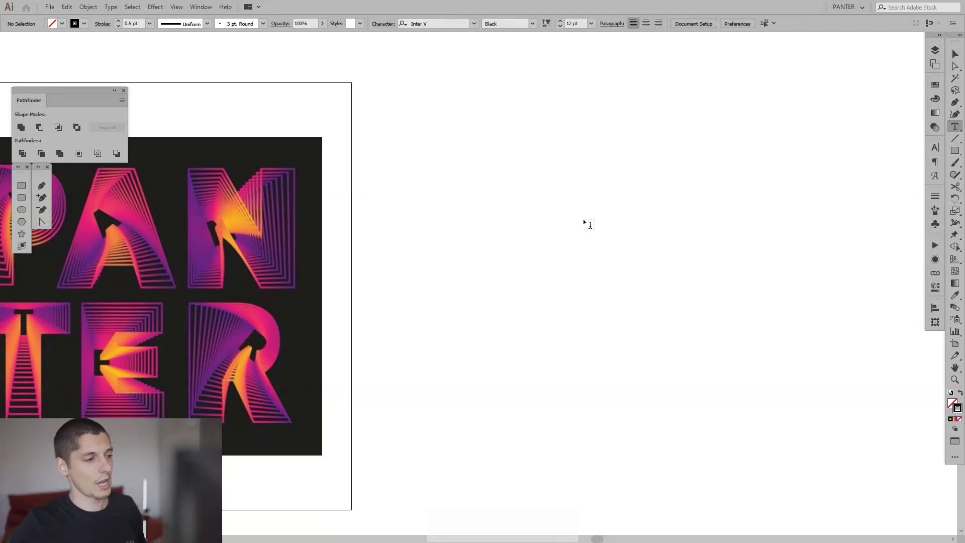
drag(717, 217, 484, 241)
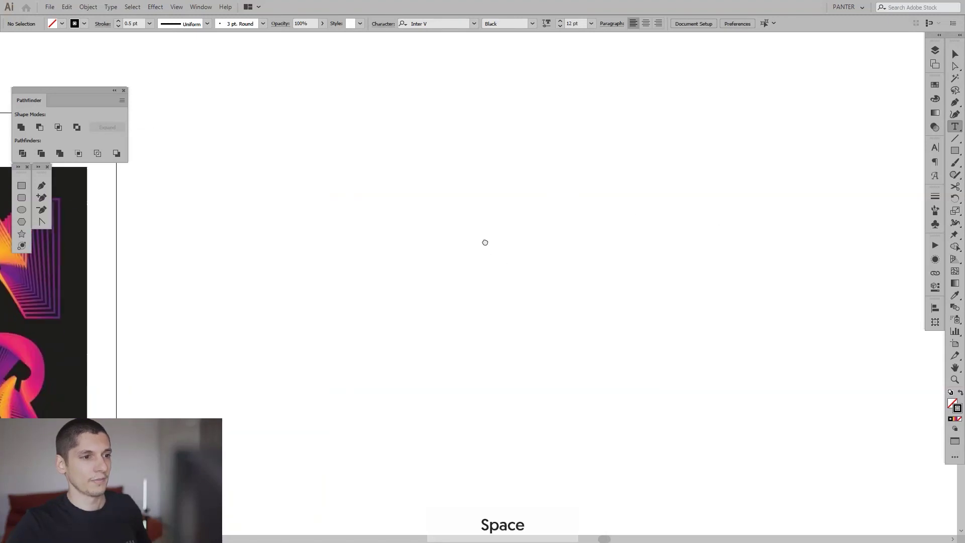
click(505, 203)
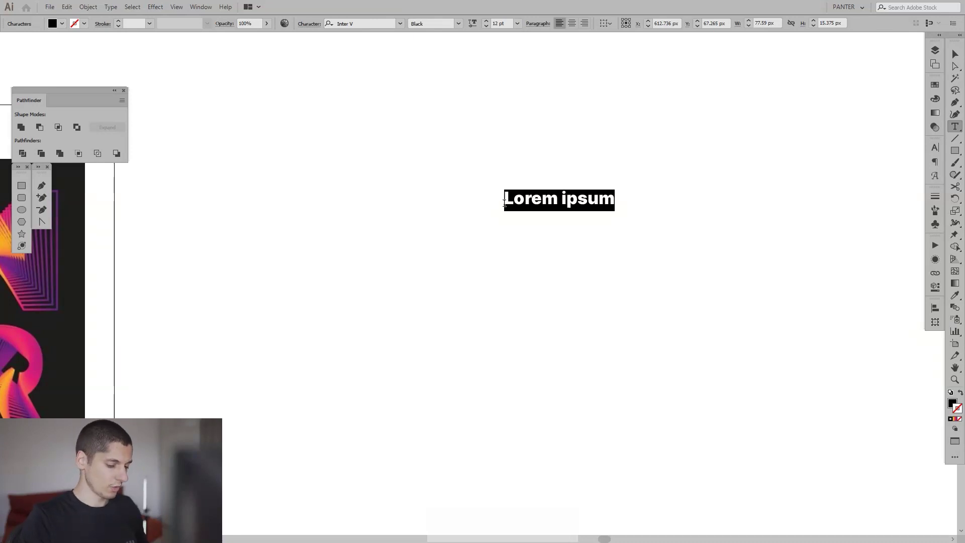
text(panter)
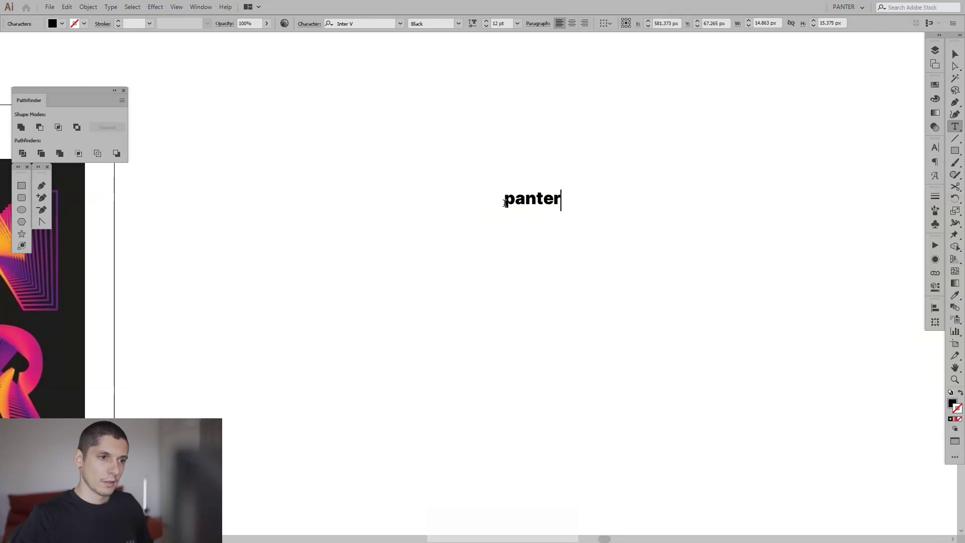
Retype the text in capitals as PANTER and break it into two lines, PAN and TER
key(BackSpace)
key(BackSpace)
key(BackSpace)
key(BackSpace)
key(BackSpace)
text(PANTR)
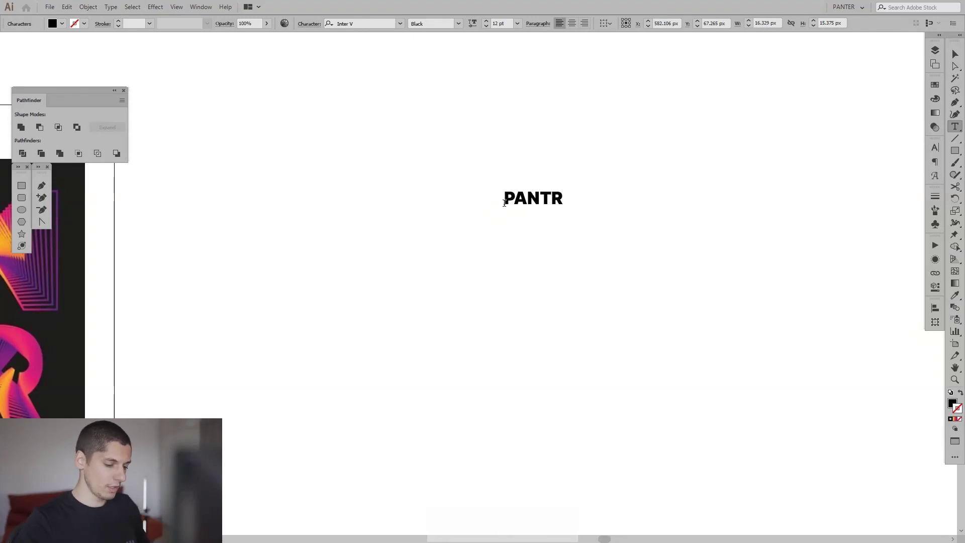
key(BackSpace)
text(ER)
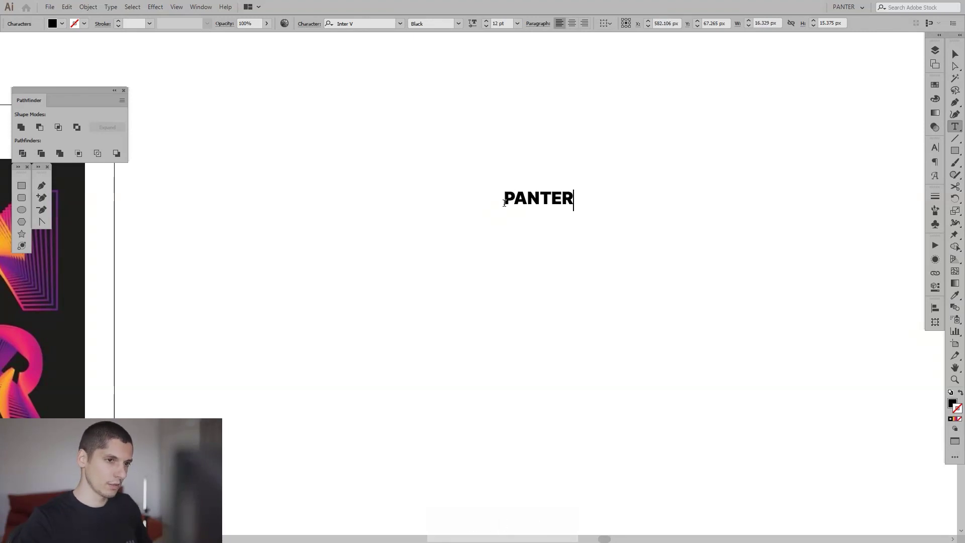
click(539, 195)
key(Return)
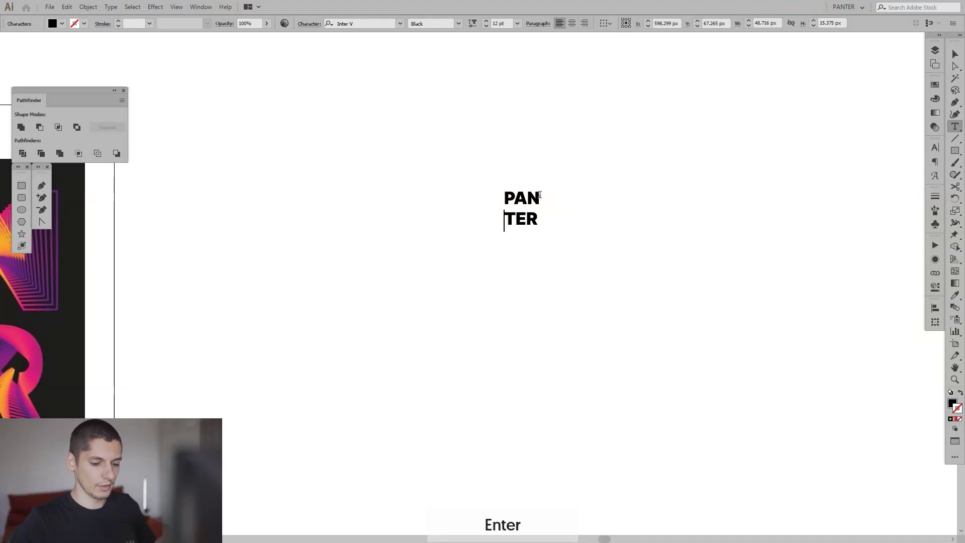
Enlarge the two-line text proportionally from its centre to about 110 pt and move it farther away from the artboard
click(958, 57)
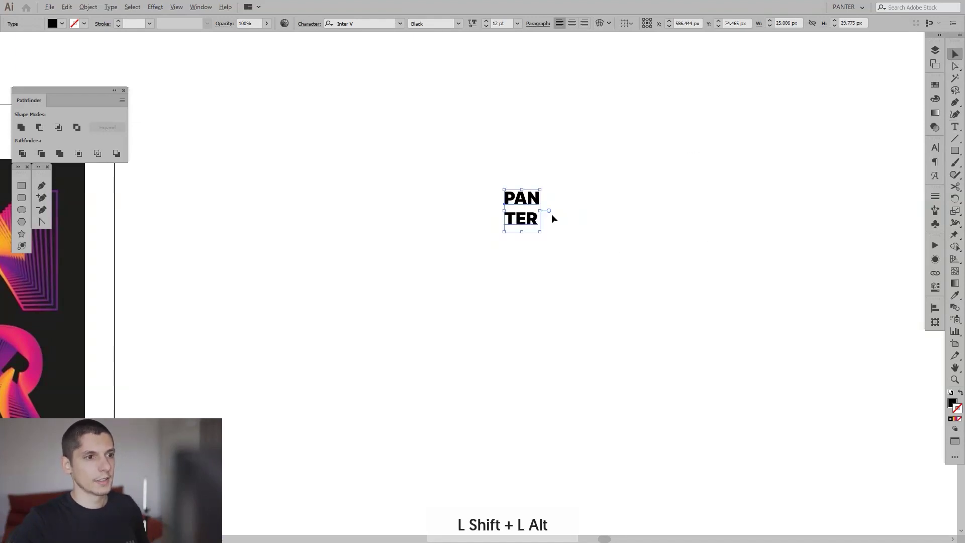
drag(542, 213, 445, 261)
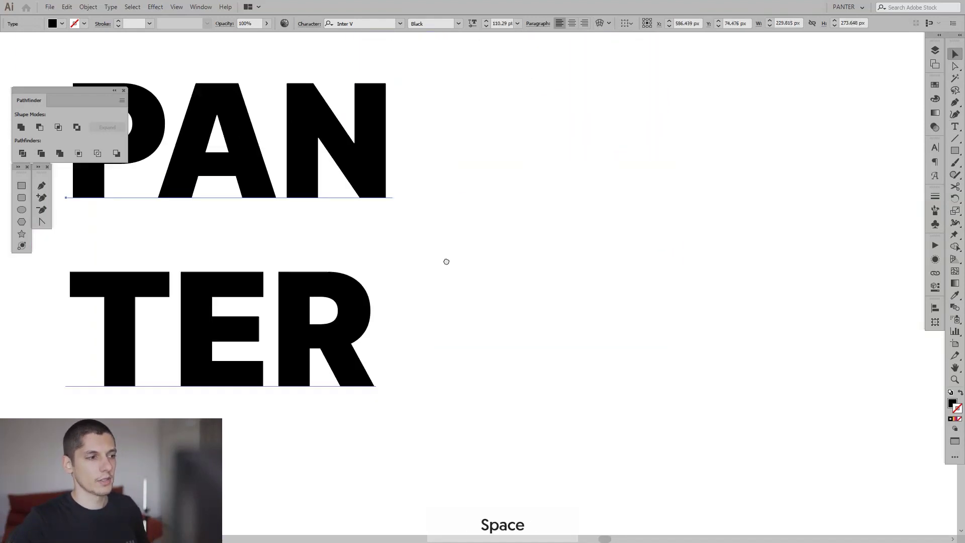
drag(302, 301, 623, 358)
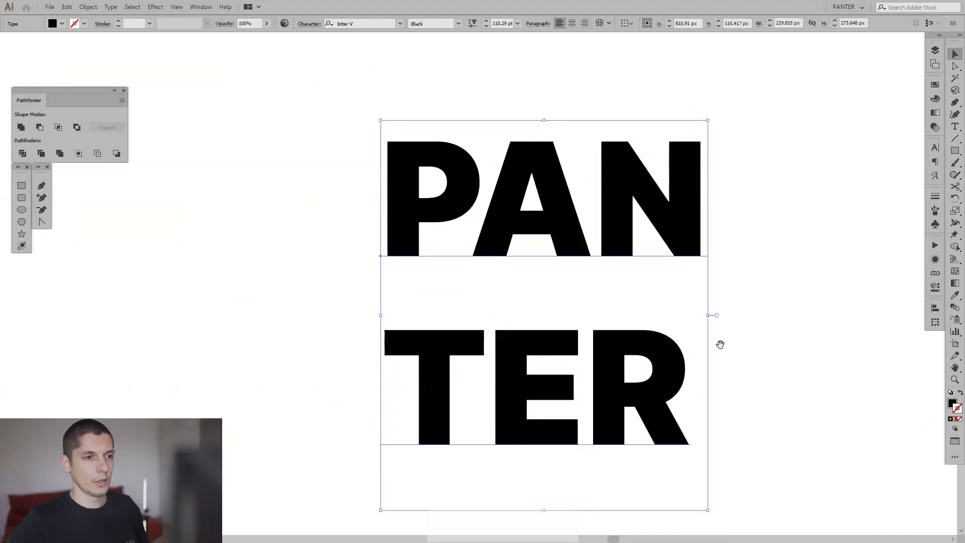
key(space)
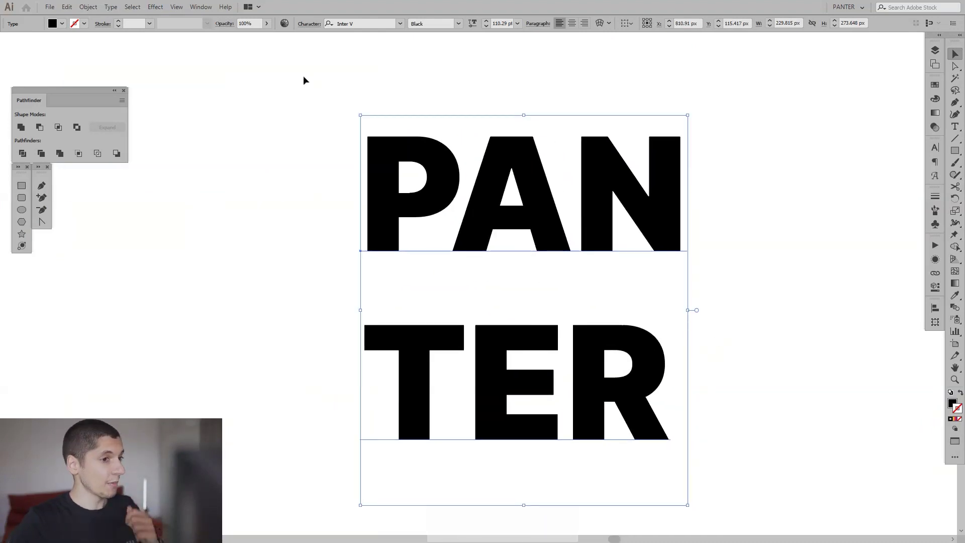
Expand the PAN TER text into outlines with the Object and Fill options
click(88, 7)
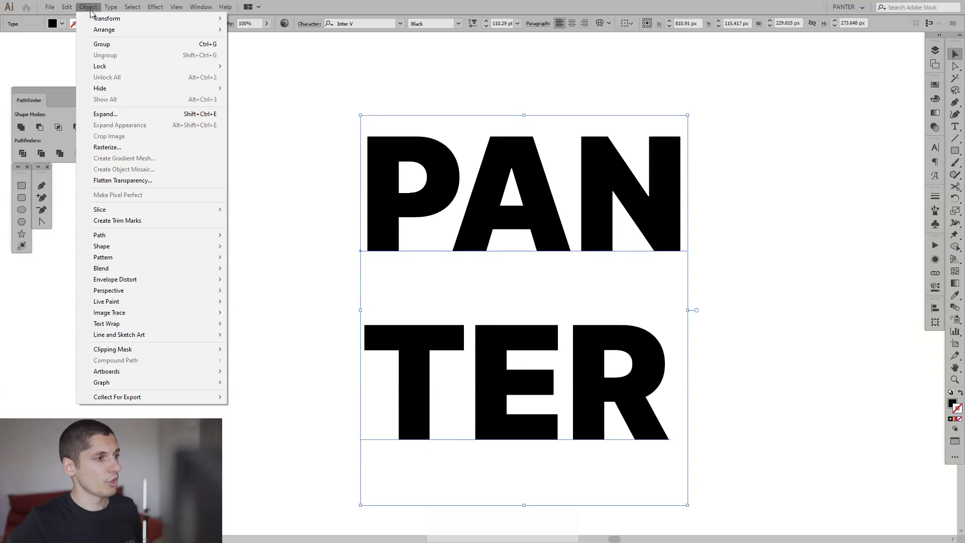
click(105, 114)
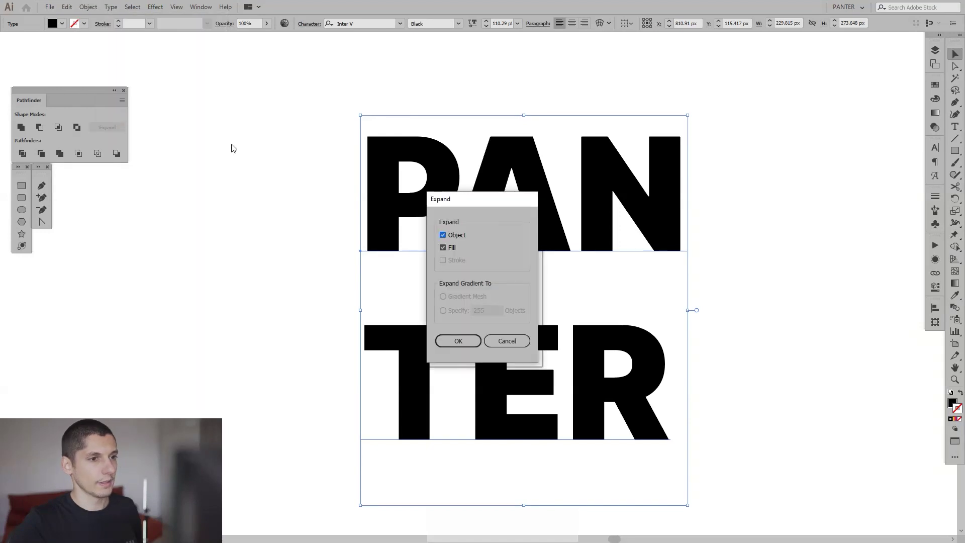
click(465, 343)
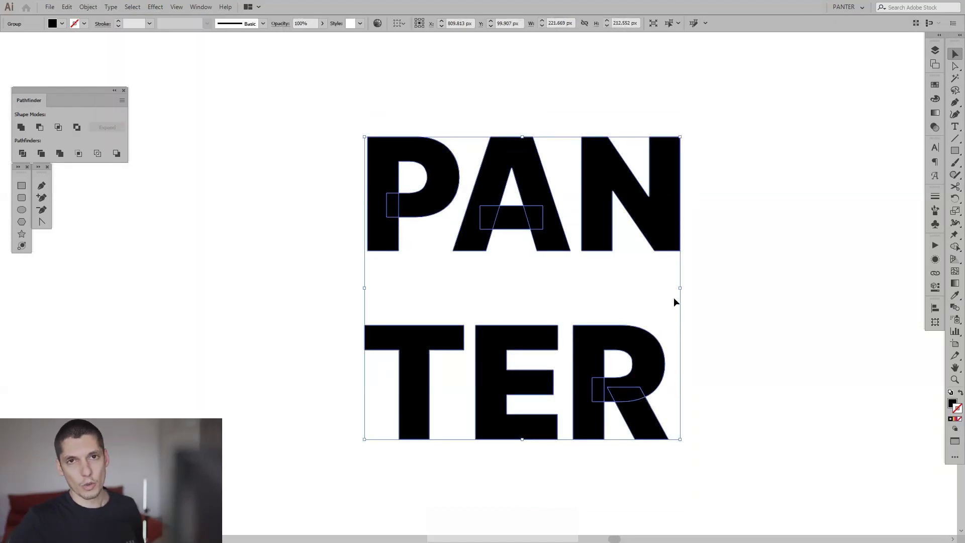
Shift the expanded lettering slightly sideways and ungroup it into separate letters
click(600, 288)
click(607, 215)
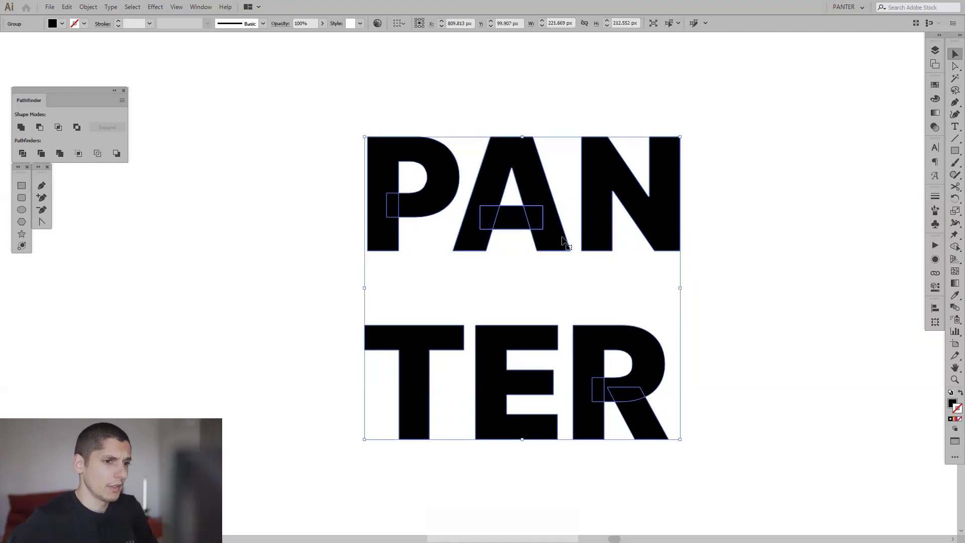
click(773, 297)
mouse_move(622, 209)
mouse_down()
mouse_move(702, 231)
mouse_move(608, 211)
mouse_up()
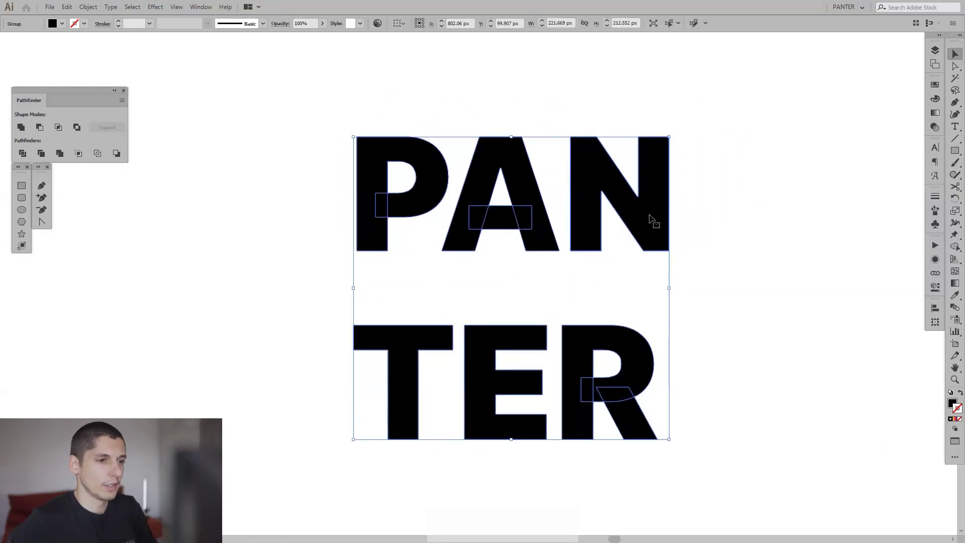
right_click(652, 219)
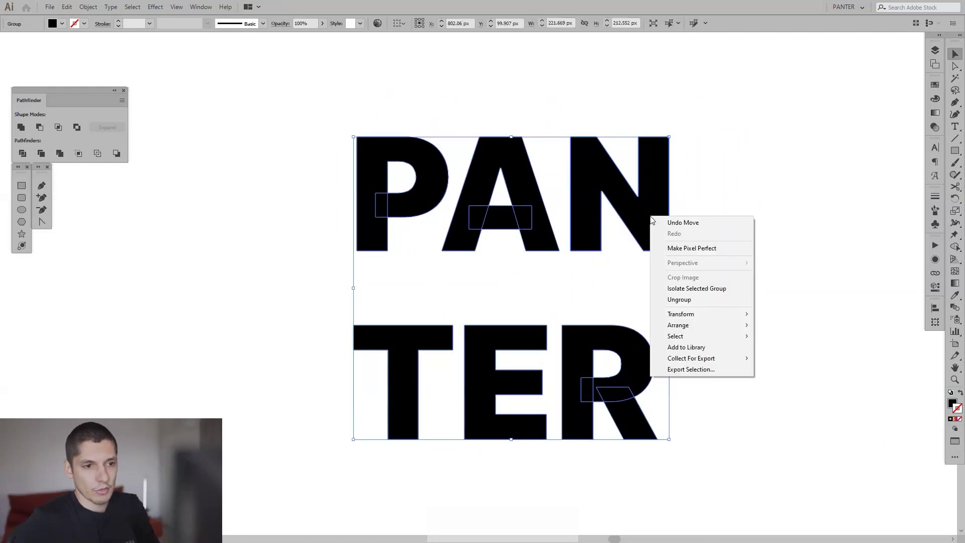
click(710, 299)
click(753, 214)
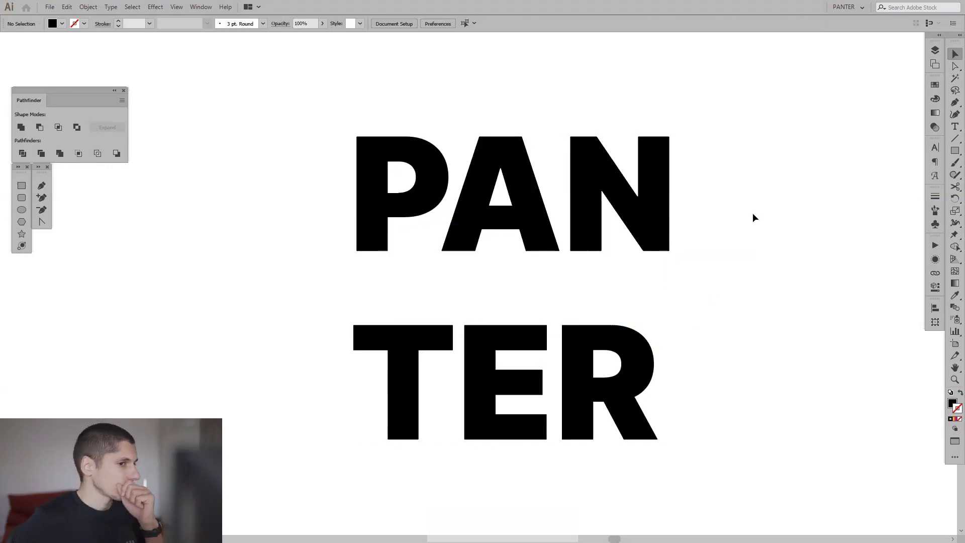
Check the overlapping outlines in the letters A, P and R, and release the compound path of the A
click(542, 227)
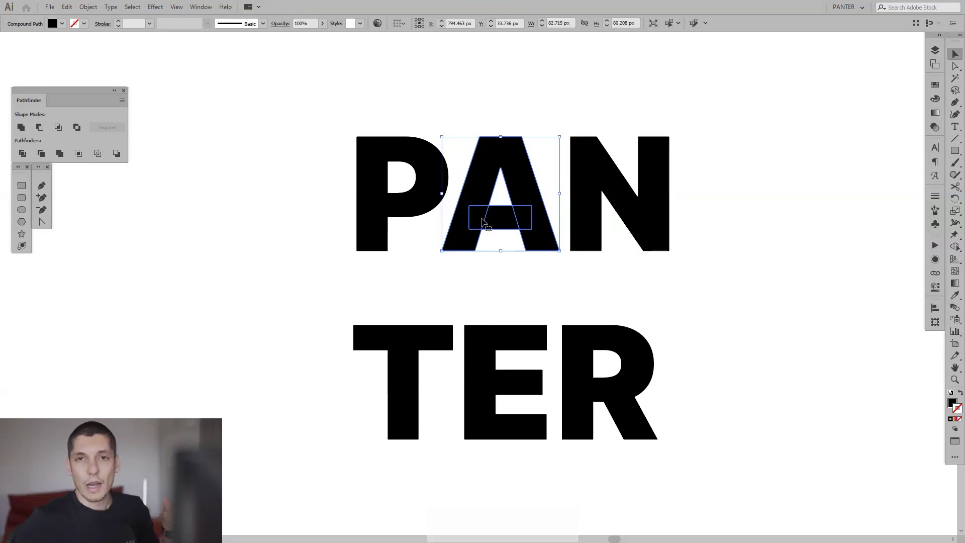
click(394, 211)
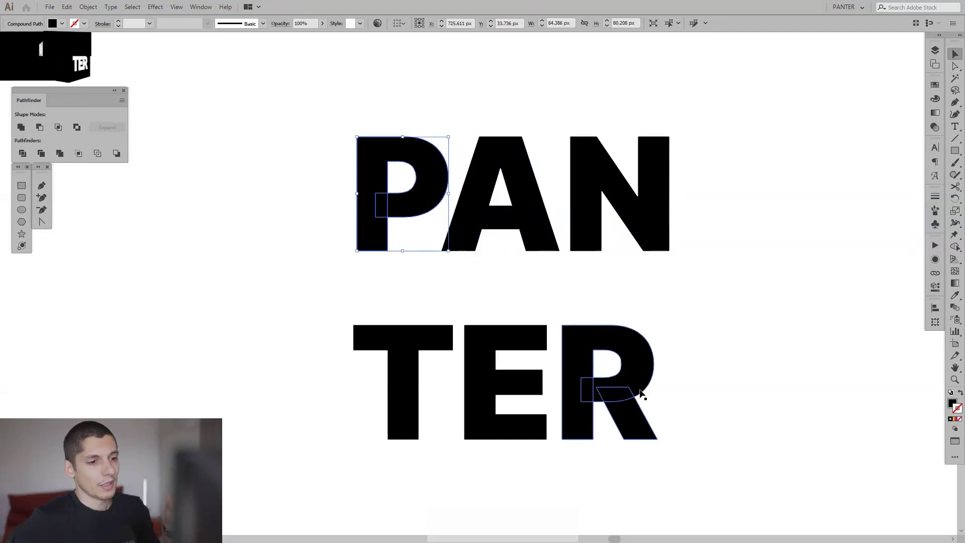
click(623, 390)
right_click(518, 220)
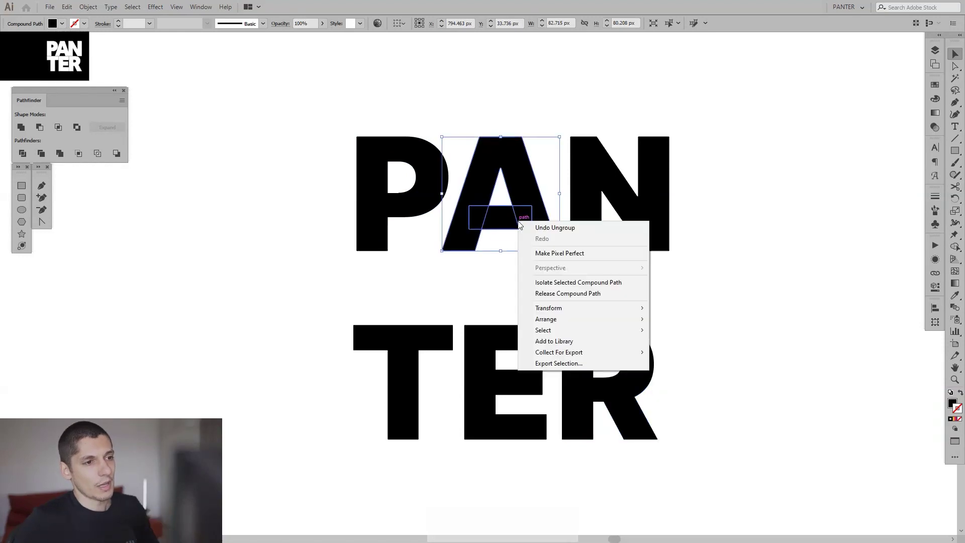
click(571, 293)
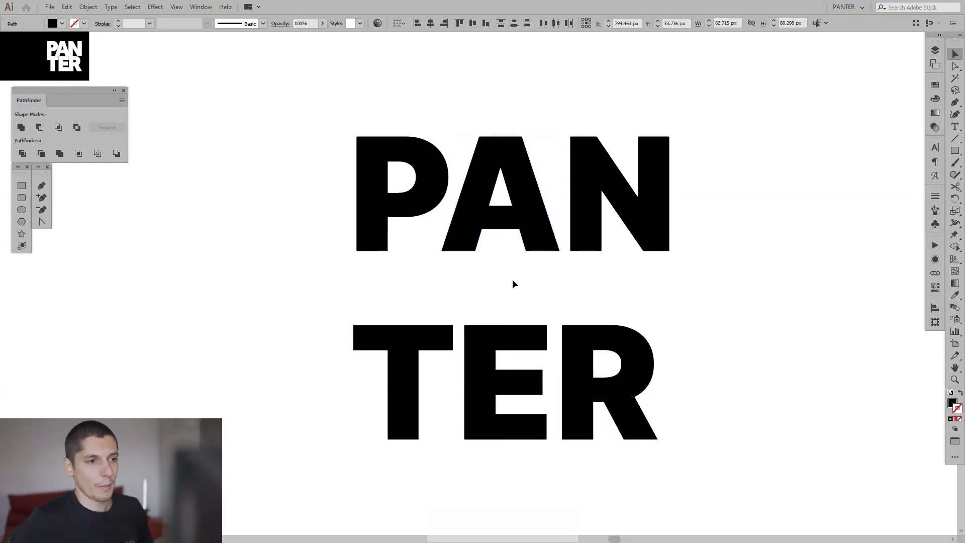
Move the crossbar out of the letter A as a test and undo the move
drag(500, 217, 617, 290)
key(ctrl+z)
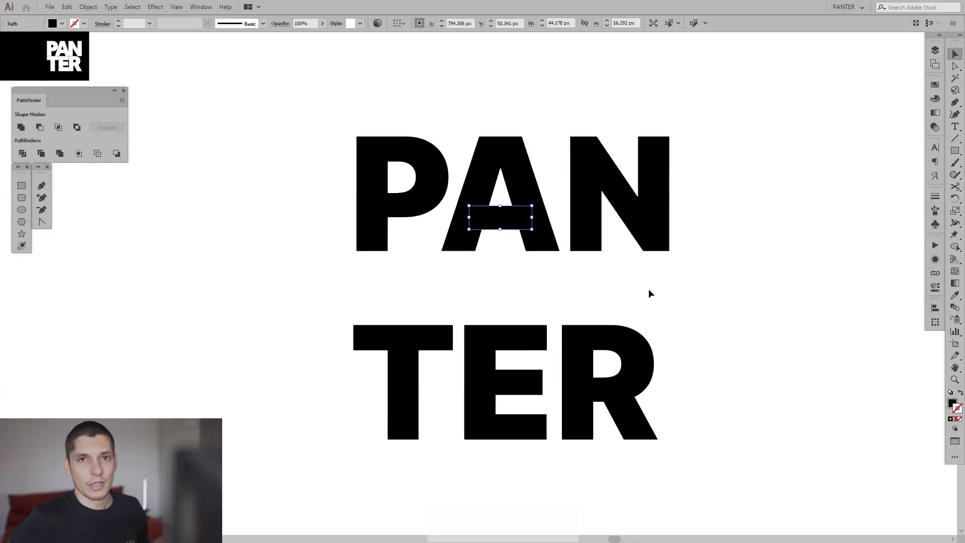
click(646, 307)
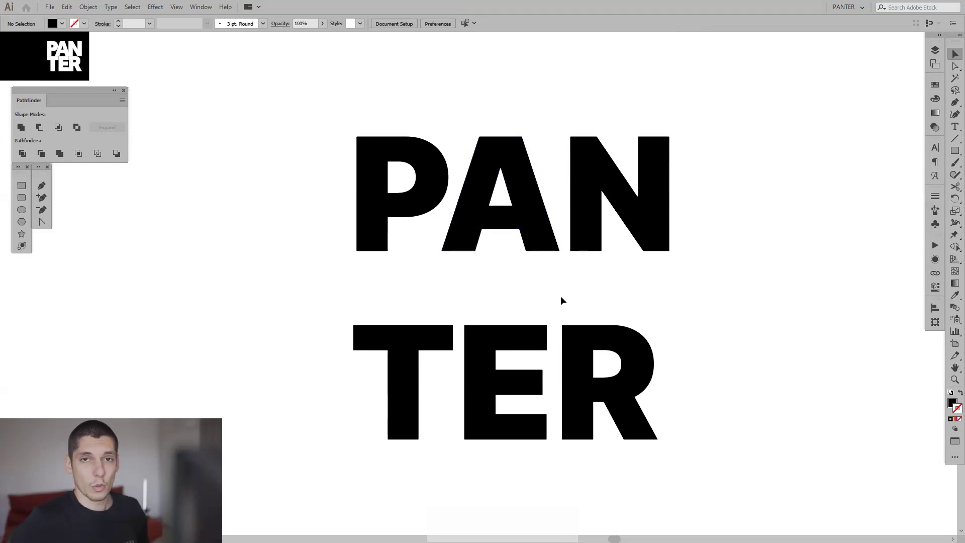
Select both parts of the letter A, merge them with Pathfinder Unite, and check the resulting outline
drag(532, 297, 486, 149)
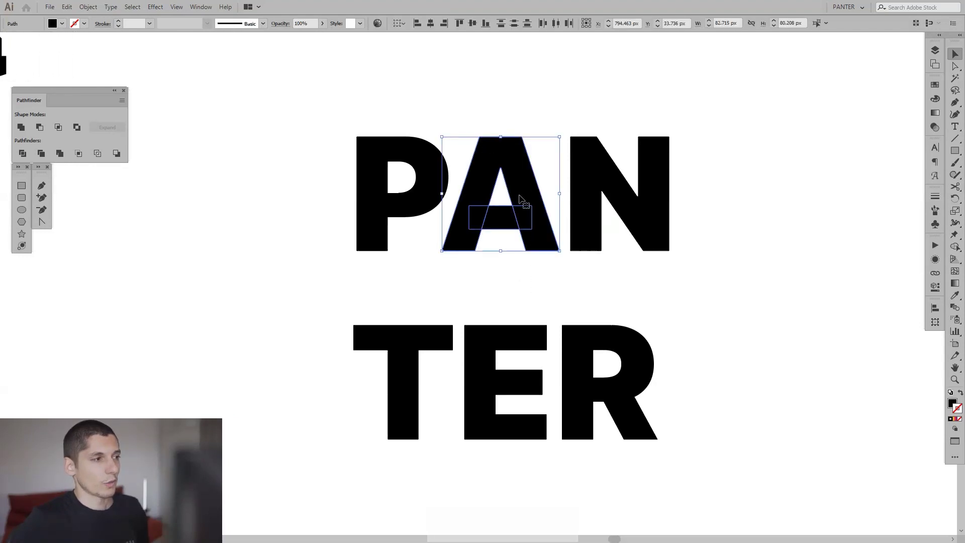
click(21, 128)
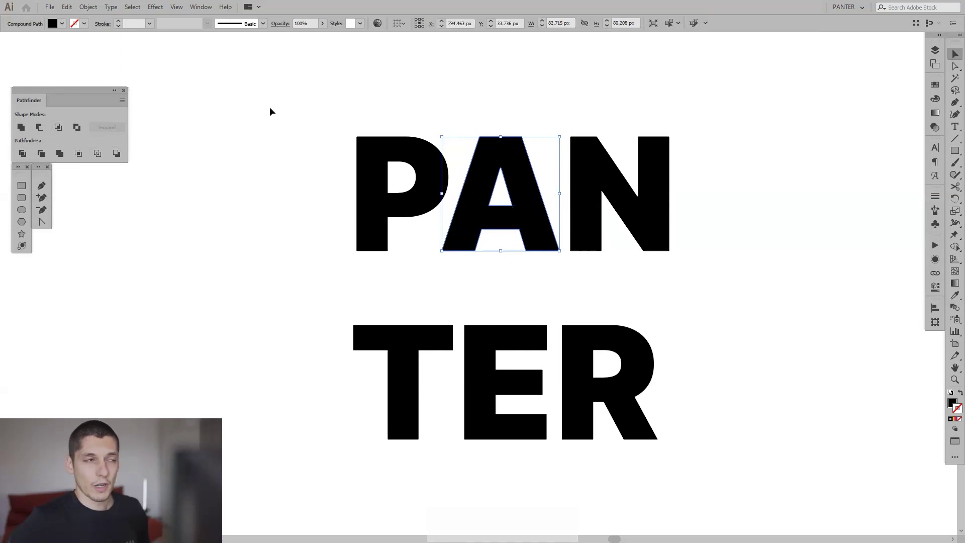
click(201, 6)
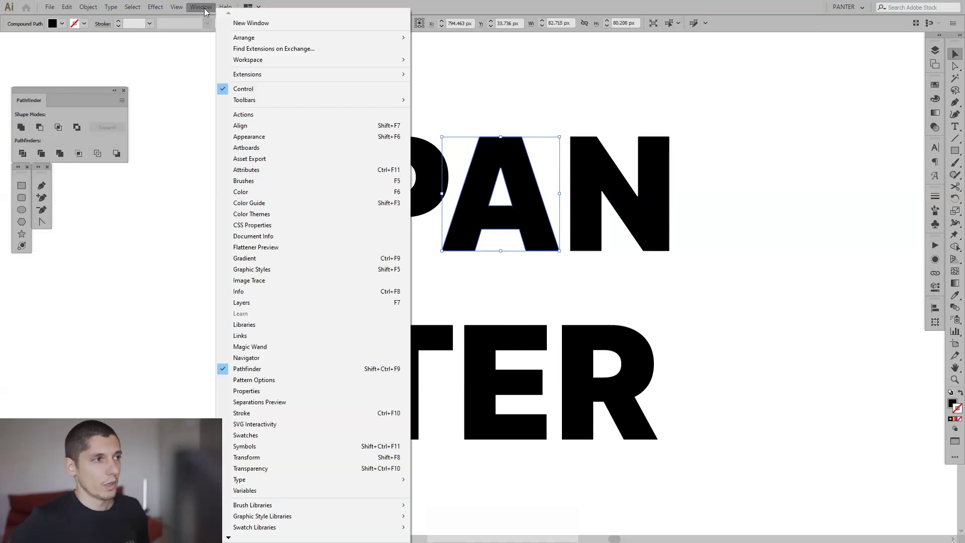
click(257, 370)
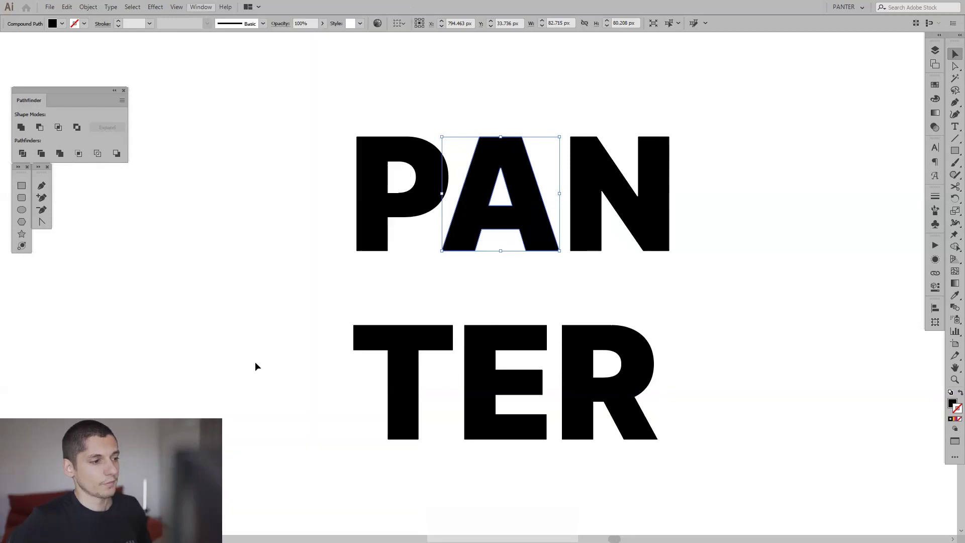
click(556, 300)
click(538, 217)
scroll(478, 219, up, 3)
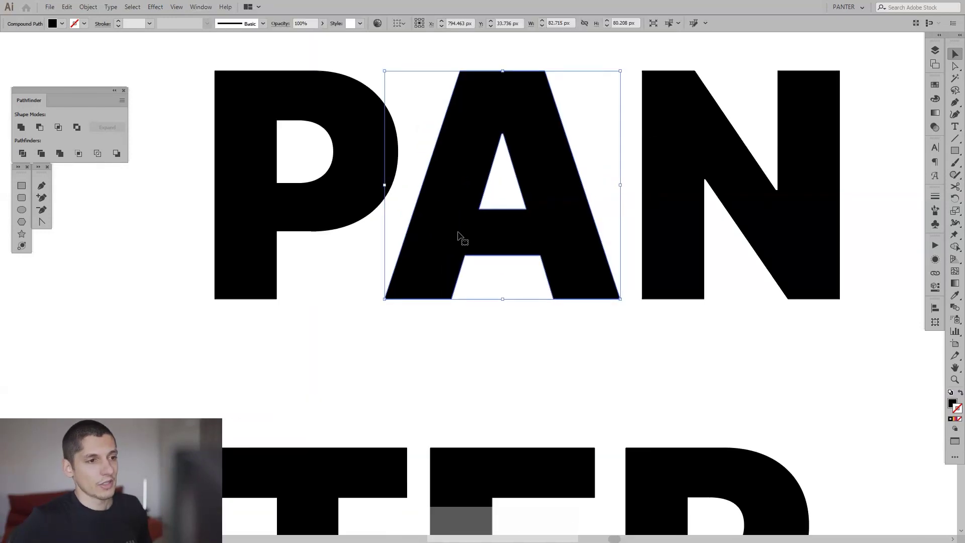
scroll(496, 200, down, 3)
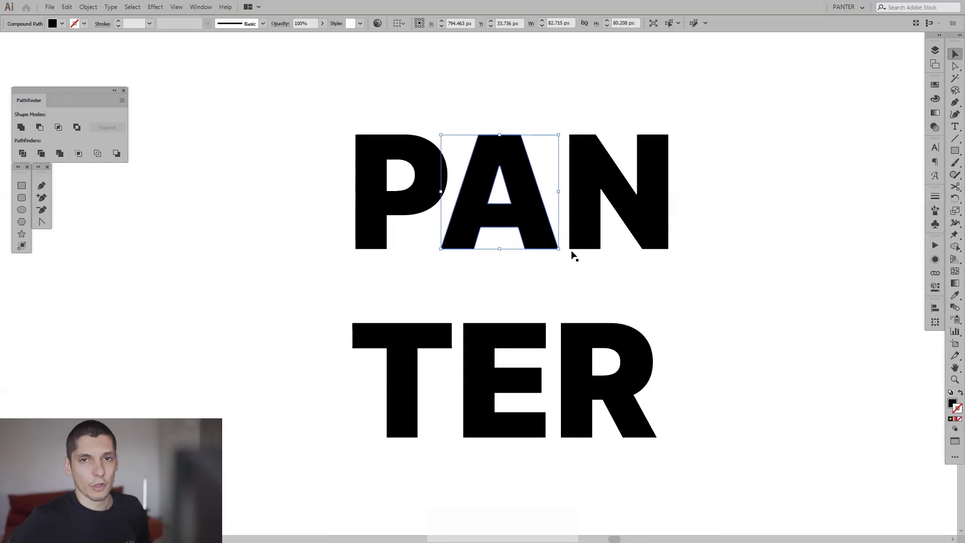
Unite the overlapping parts of the letter R into one clean outline
click(617, 387)
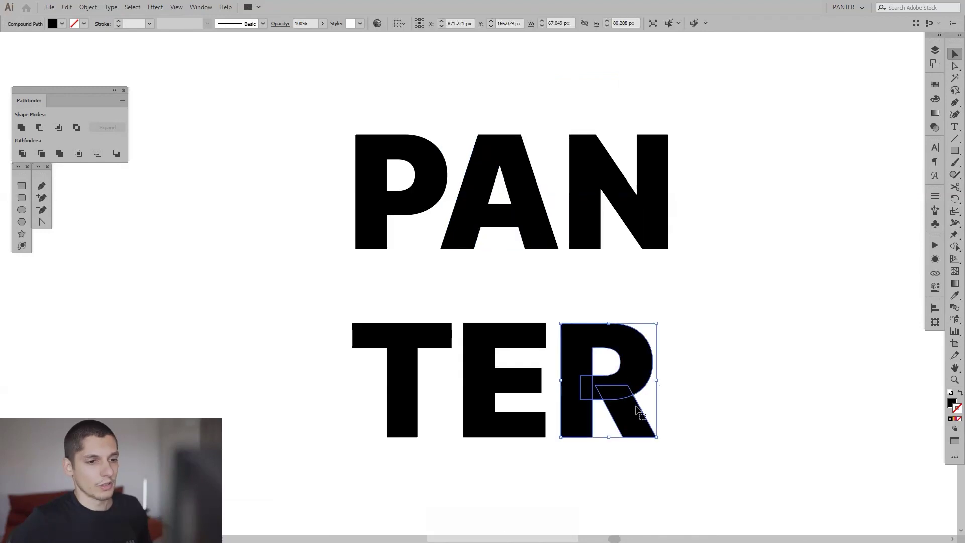
scroll(637, 411, up, 3)
scroll(555, 369, up, 3)
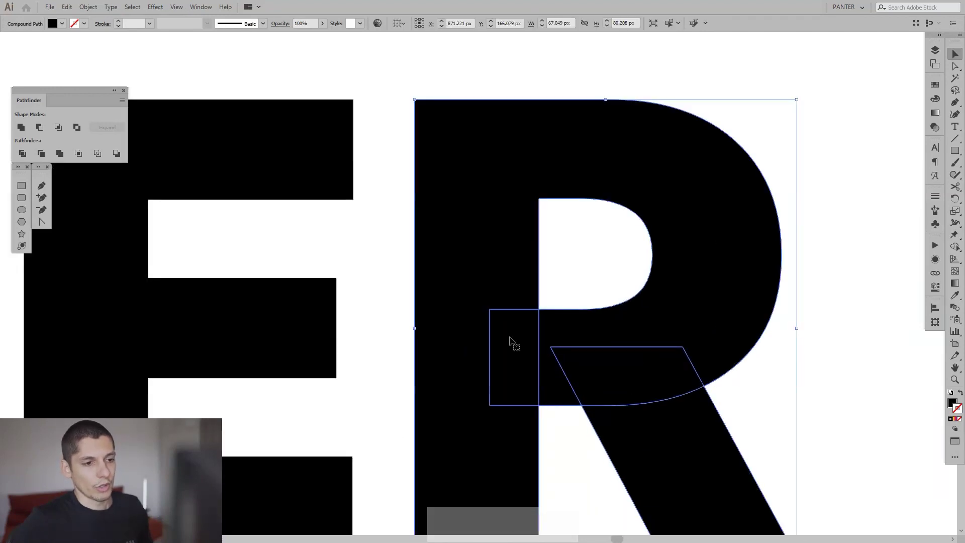
scroll(541, 347, down, 3)
drag(602, 349, 662, 393)
scroll(610, 327, down, 1)
click(371, 286)
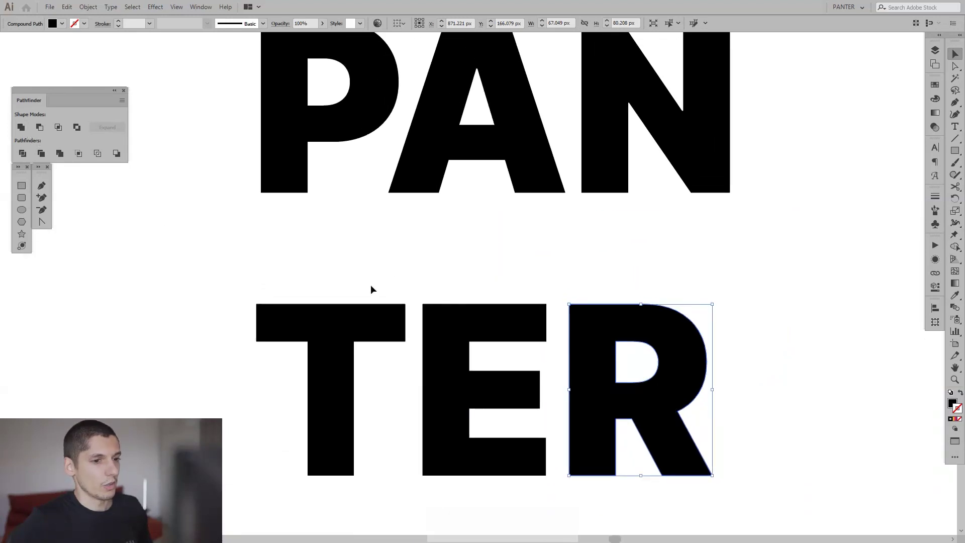
Unite the overlapping parts of the letter P with Pathfinder and check the remaining letters for separate shapes
click(424, 341)
click(333, 129)
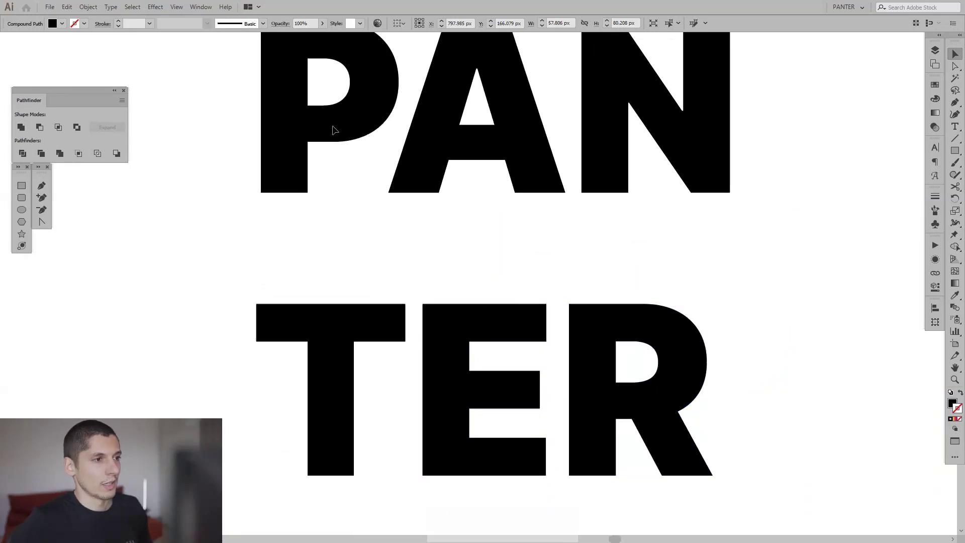
click(20, 128)
scroll(590, 225, down, 1)
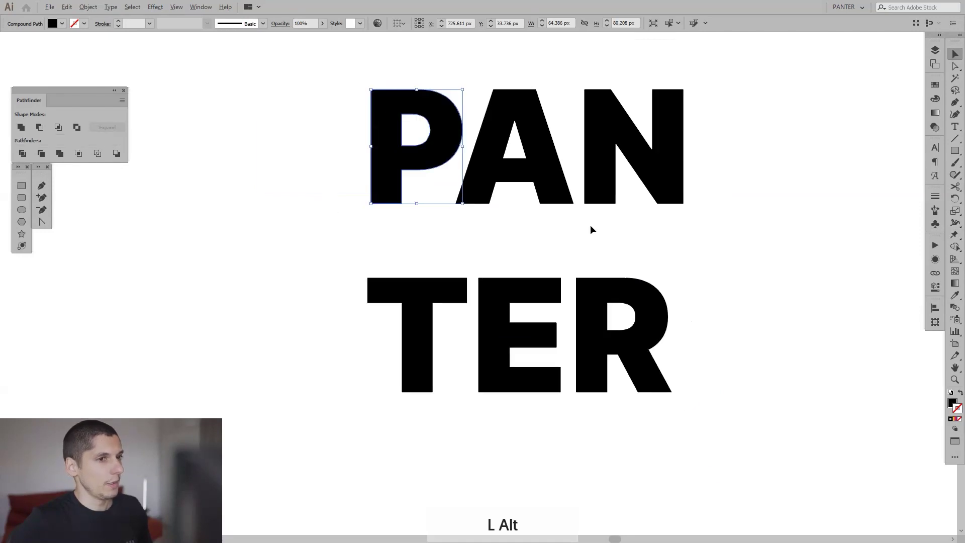
click(598, 185)
click(557, 201)
click(560, 301)
click(589, 299)
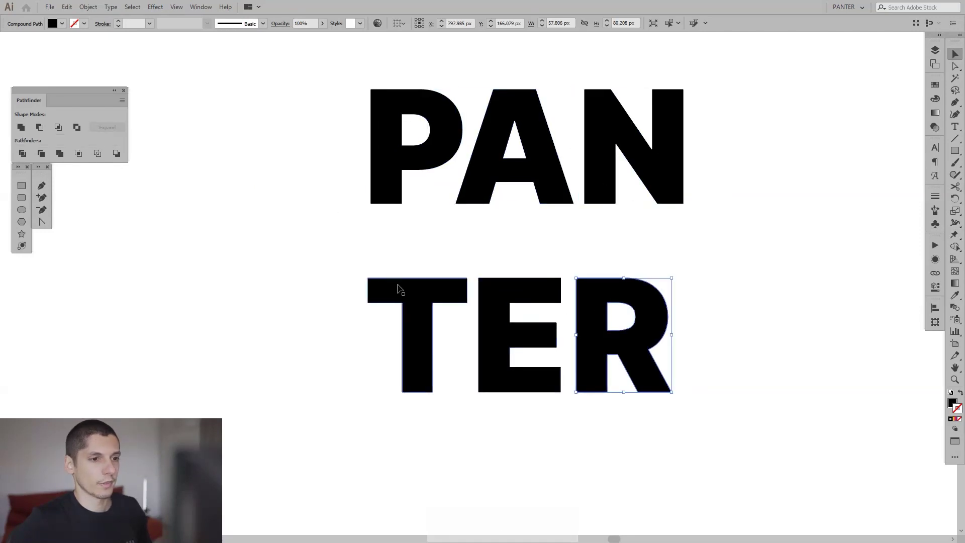
Move the letters T, E and R together to just below PAN, aligning their left edge with the P
click(399, 290)
shift+click(617, 299)
shift+click(501, 327)
drag(500, 327, 505, 264)
alt+scroll(400, 182, up, 3)
drag(351, 293, 366, 287)
alt+scroll(367, 287, down, 3)
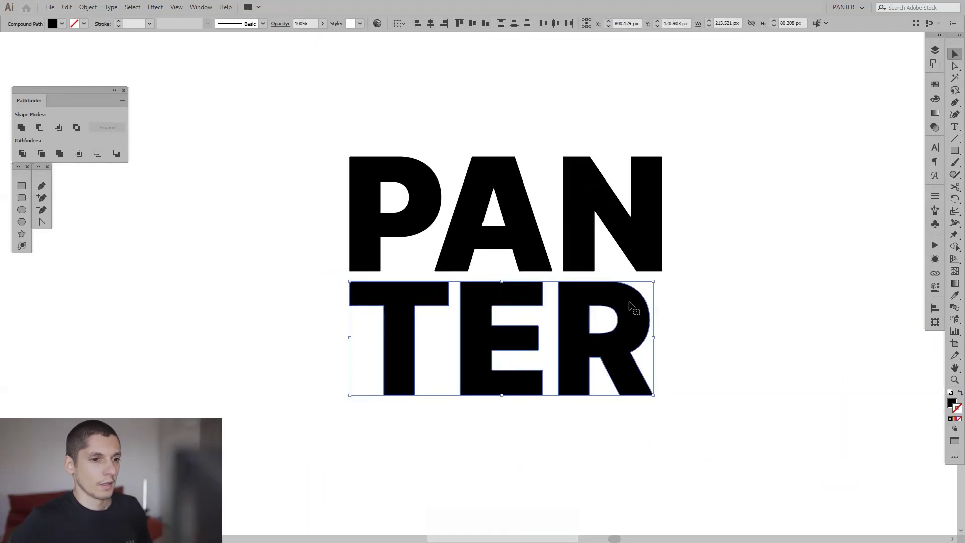
click(555, 193)
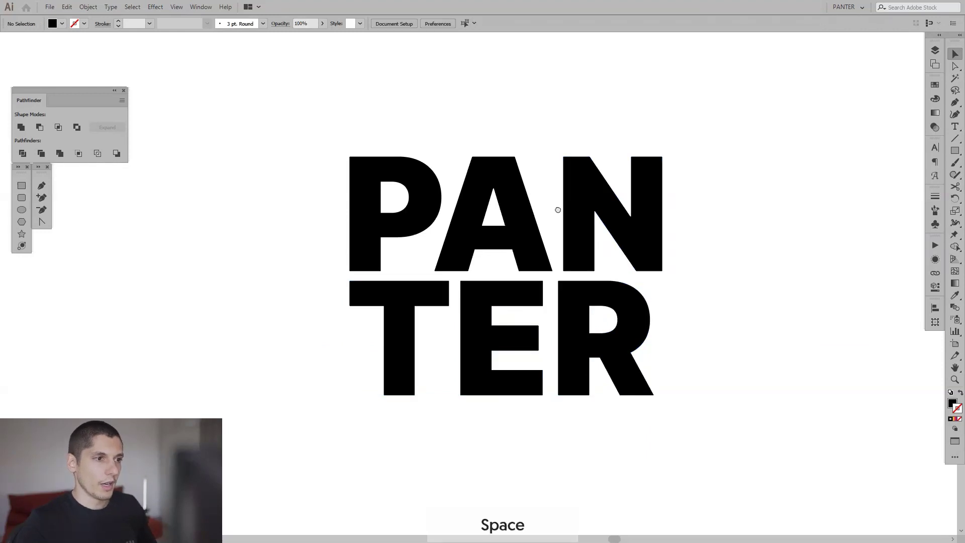
alt+scroll(562, 212, up, 1)
drag(558, 210, 575, 201)
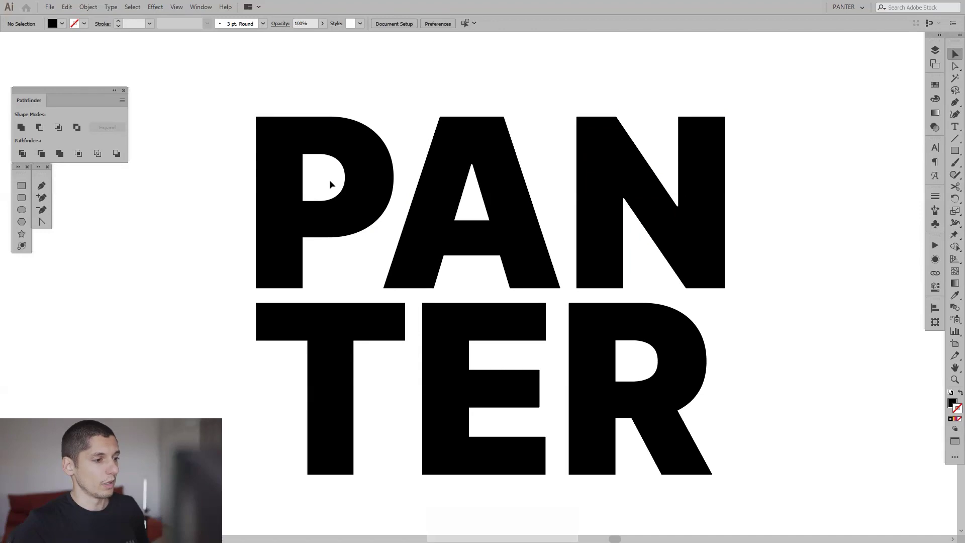
Inspect the inner counter paths of the letters P, A and R with the Direct Selection tool
click(381, 195)
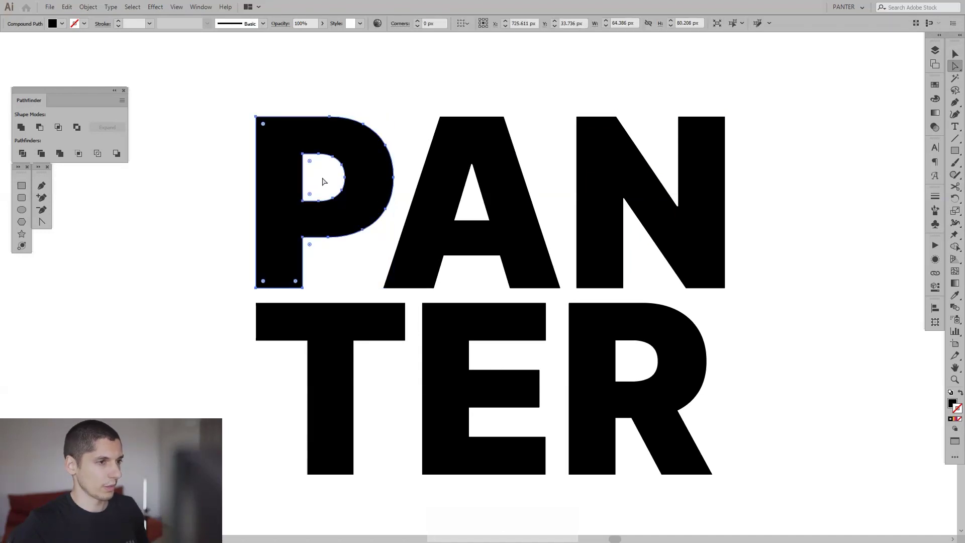
key(a)
click(459, 209)
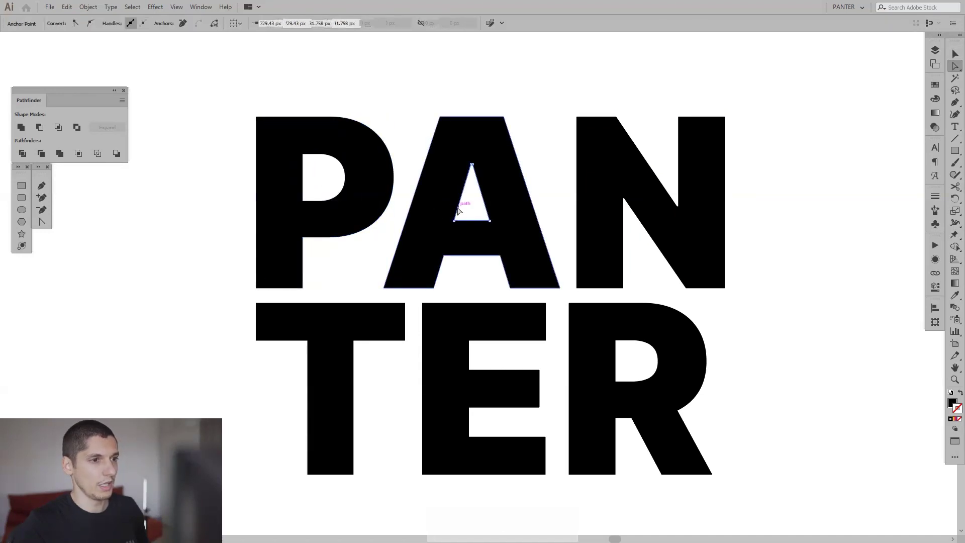
click(616, 364)
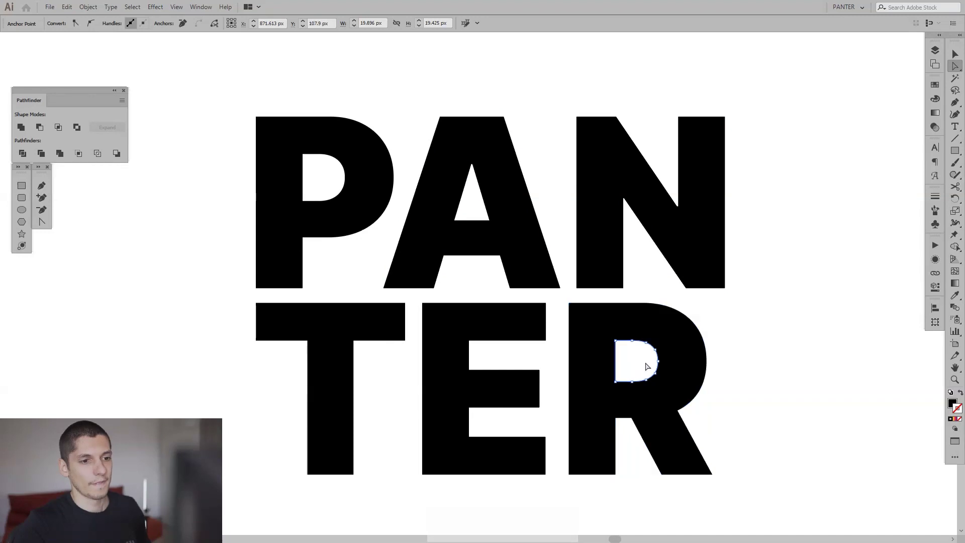
drag(630, 377, 629, 366)
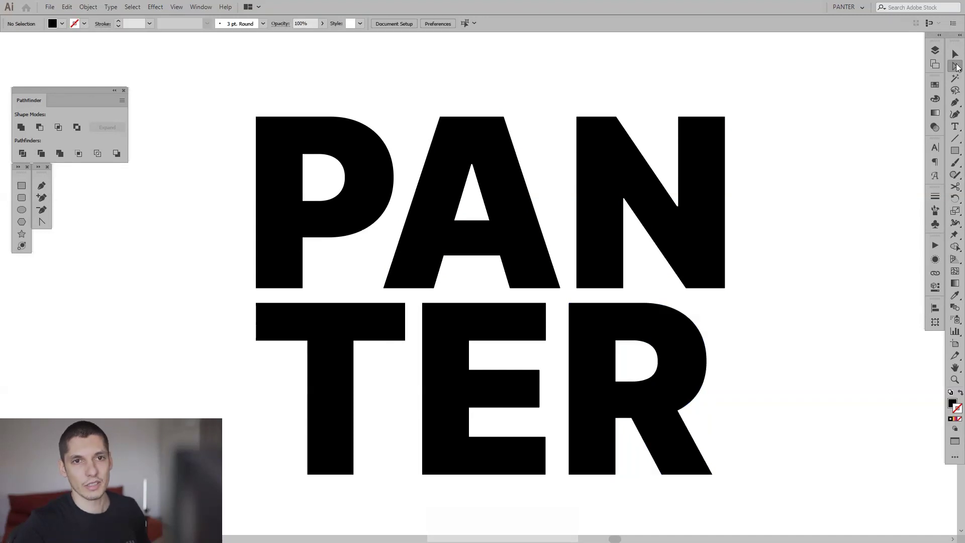
Select the inner counters of R, A and P with the Direct Selection tool and delete them completely
click(956, 67)
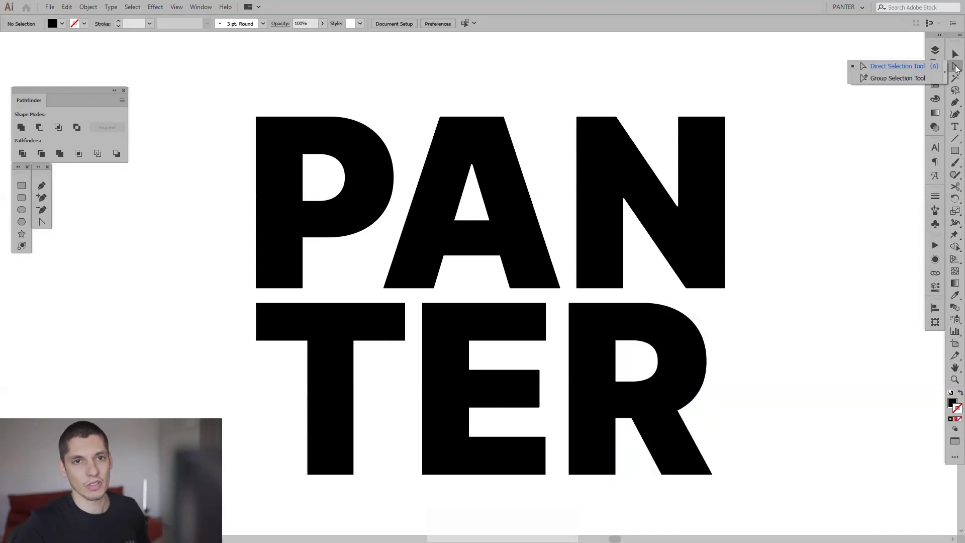
click(902, 67)
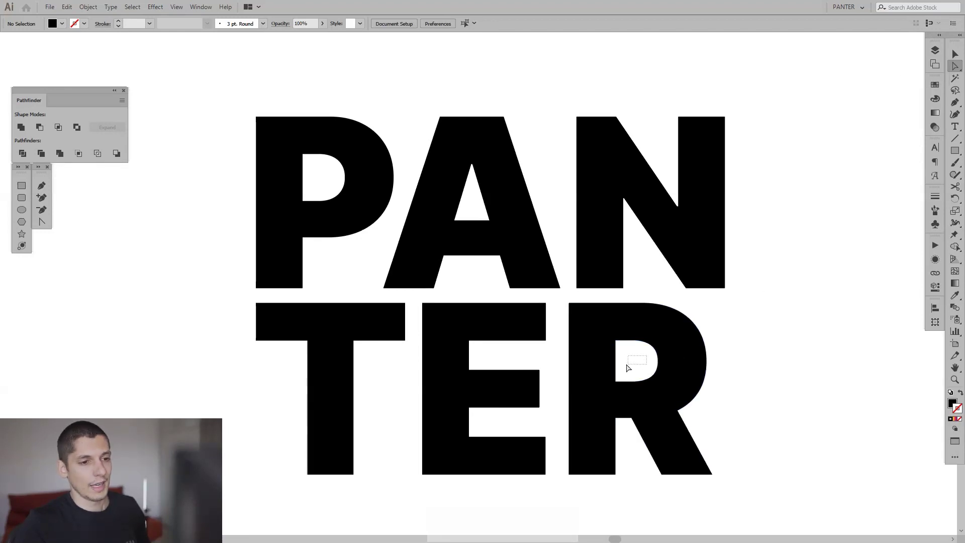
drag(601, 373, 609, 391)
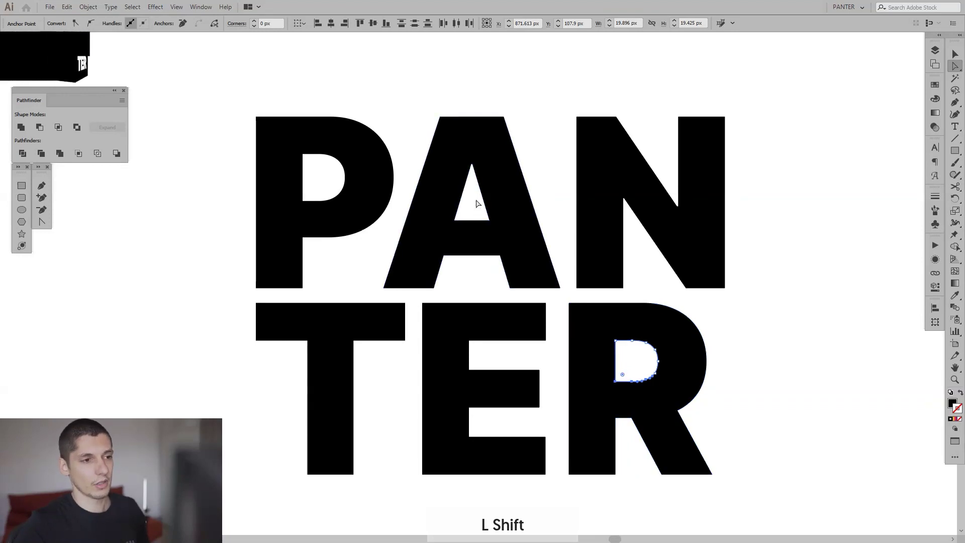
drag(477, 206, 439, 229)
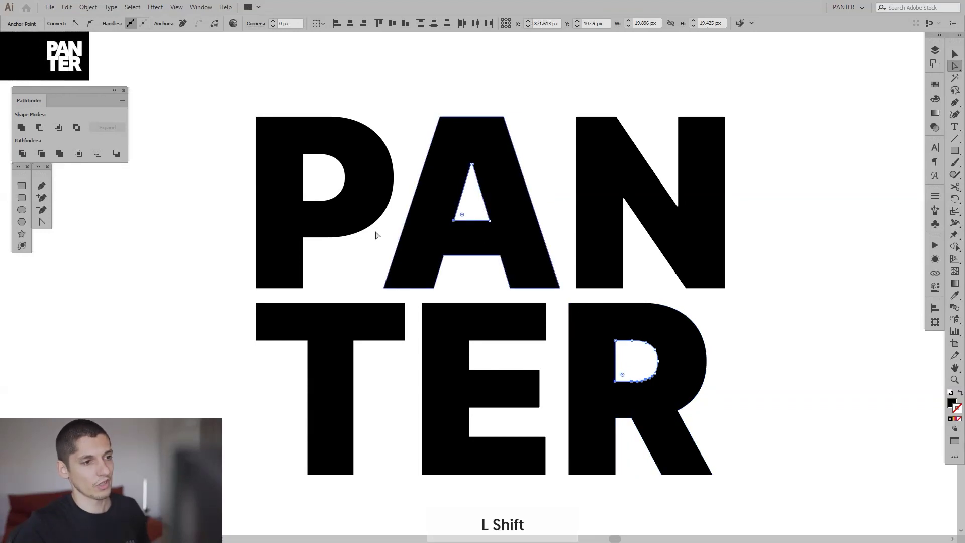
shift+click(309, 188)
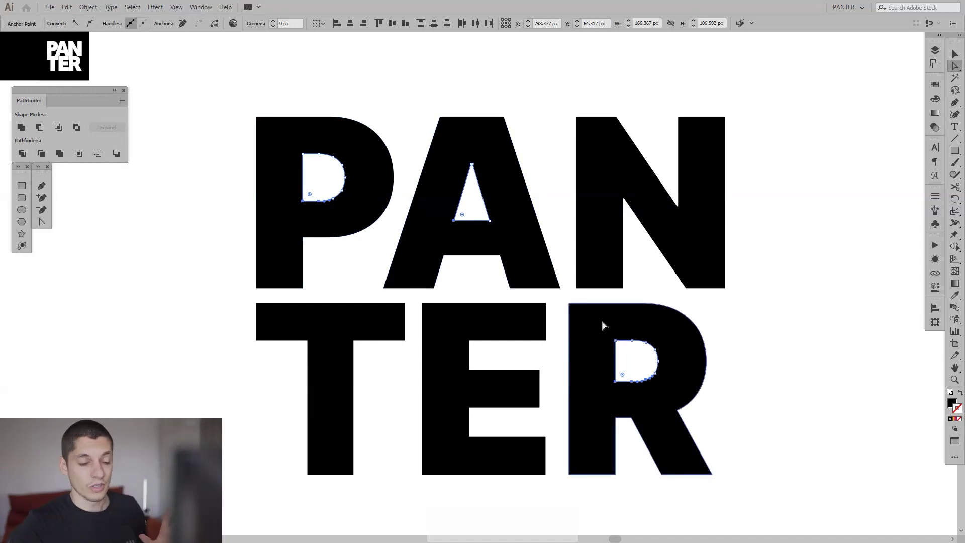
key(Delete)
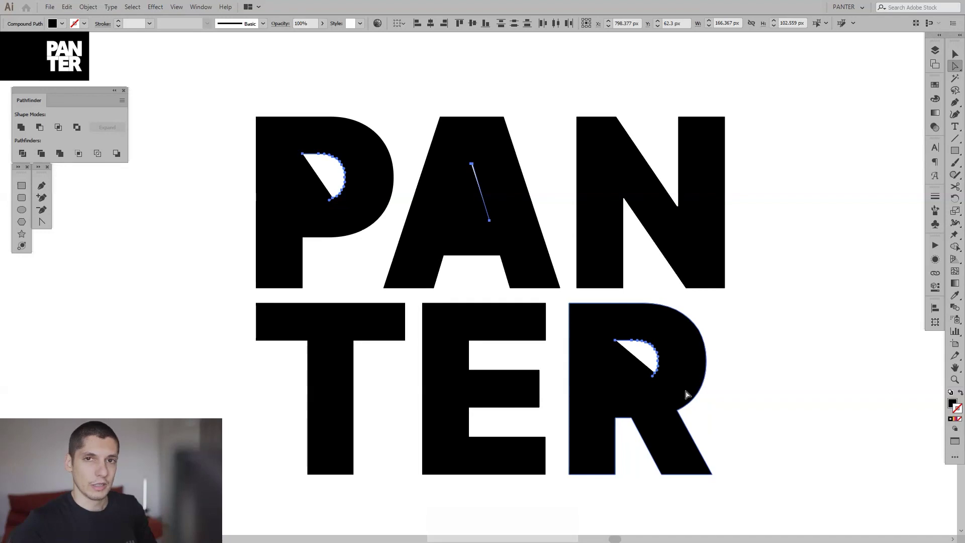
key(Delete)
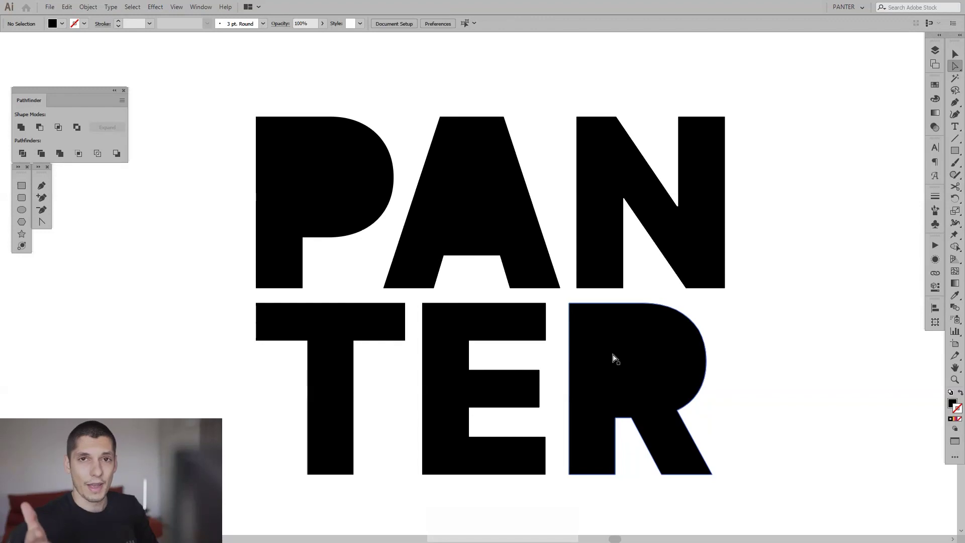
Select all six letters and swap fill and stroke so they have a black outline and no fill
key(v)
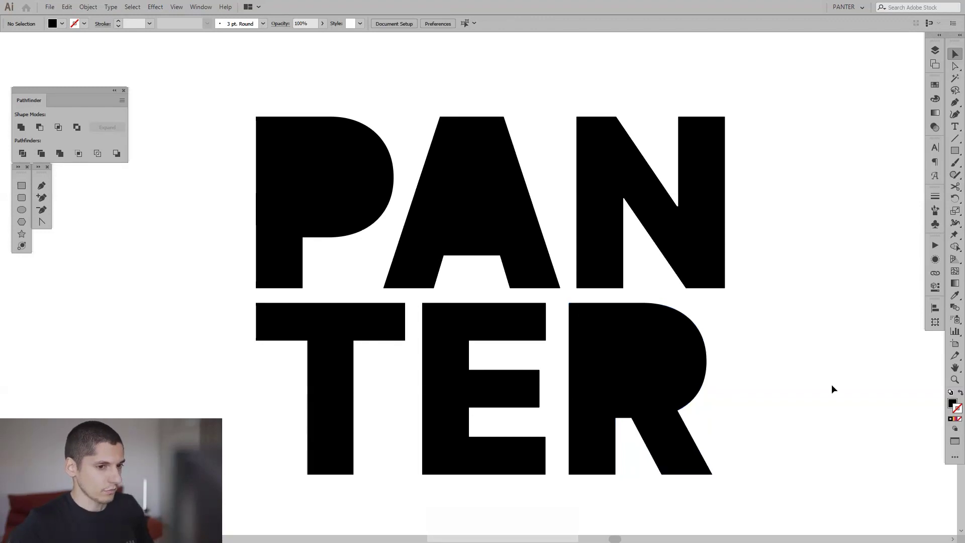
scroll(791, 375, down, 1)
drag(792, 376, 735, 342)
scroll(735, 342, up, 1)
drag(773, 400, 267, 178)
drag(582, 248, 652, 258)
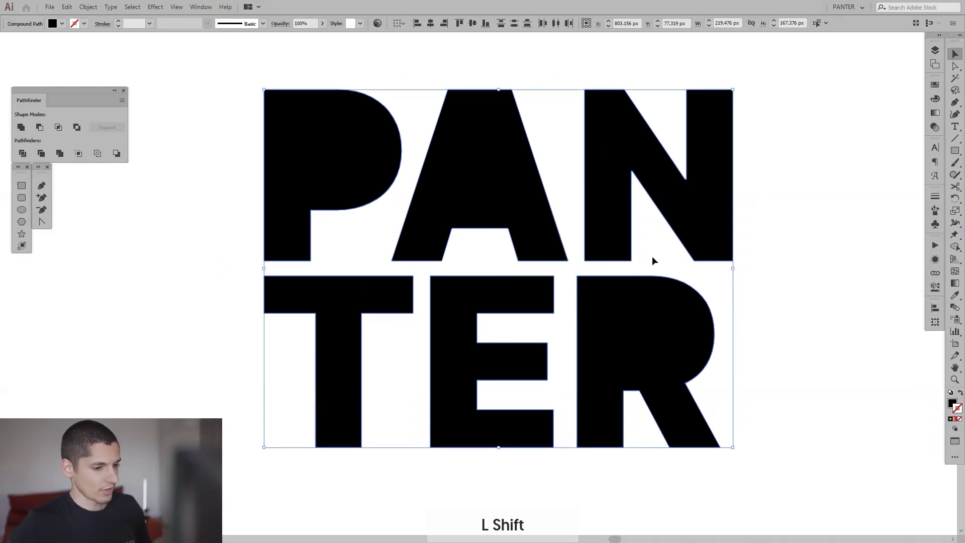
key(shift+x)
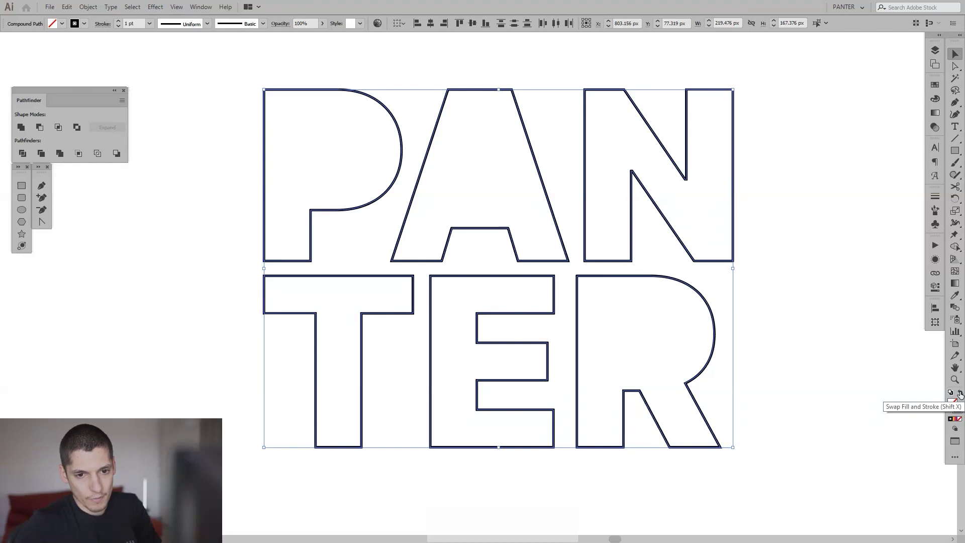
click(960, 395)
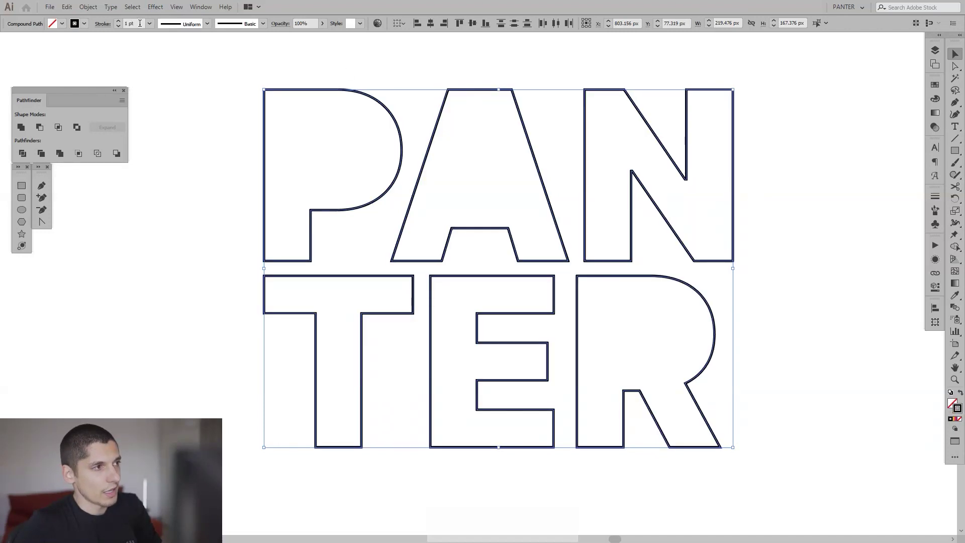
Try a much thicker stroke on the letters, set the stroke weight to 0.5 pt and deselect them
scroll(136, 24, up, 7)
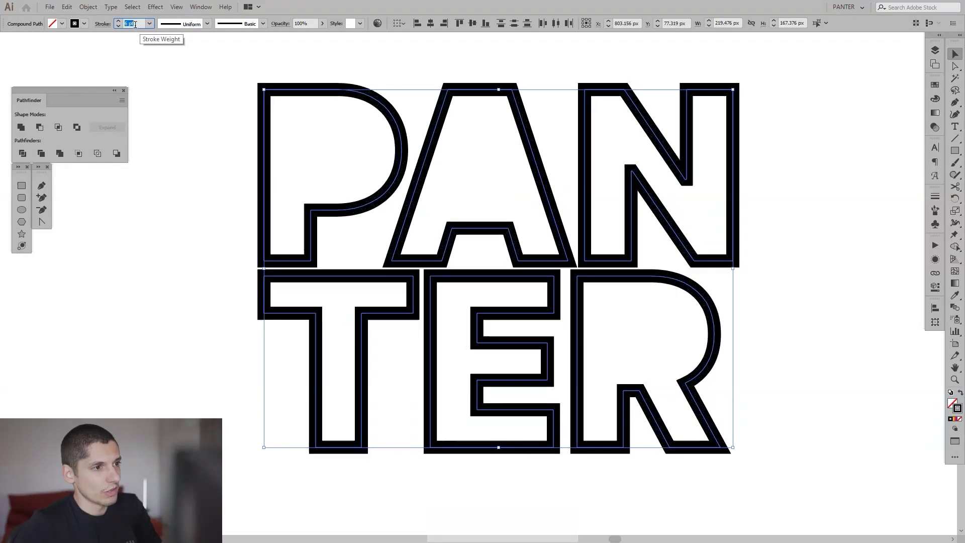
scroll(135, 24, down, 7)
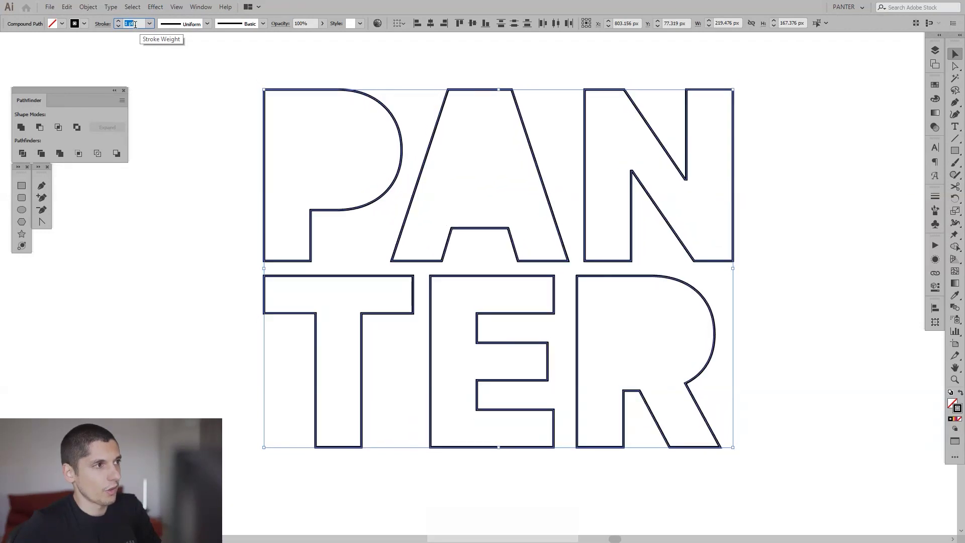
key(Down)
key(Down)
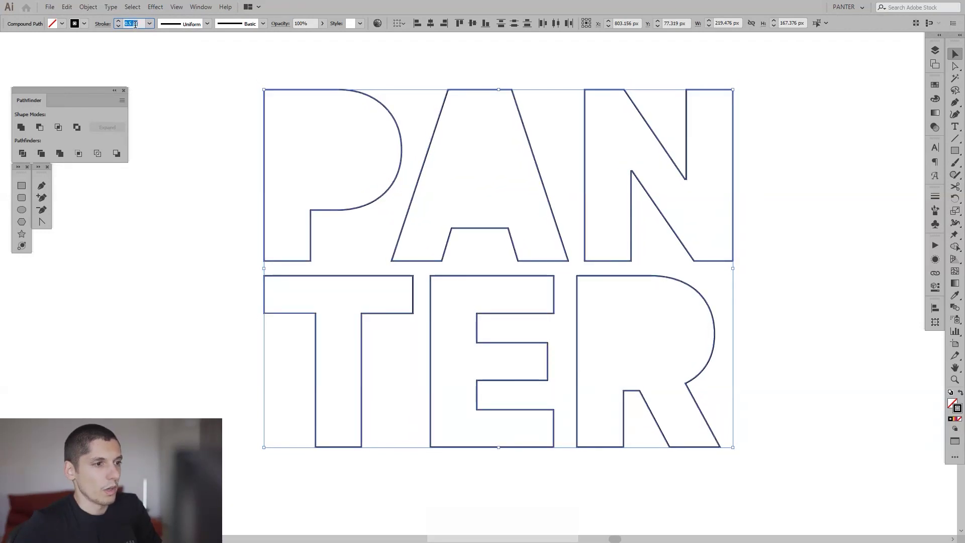
click(176, 141)
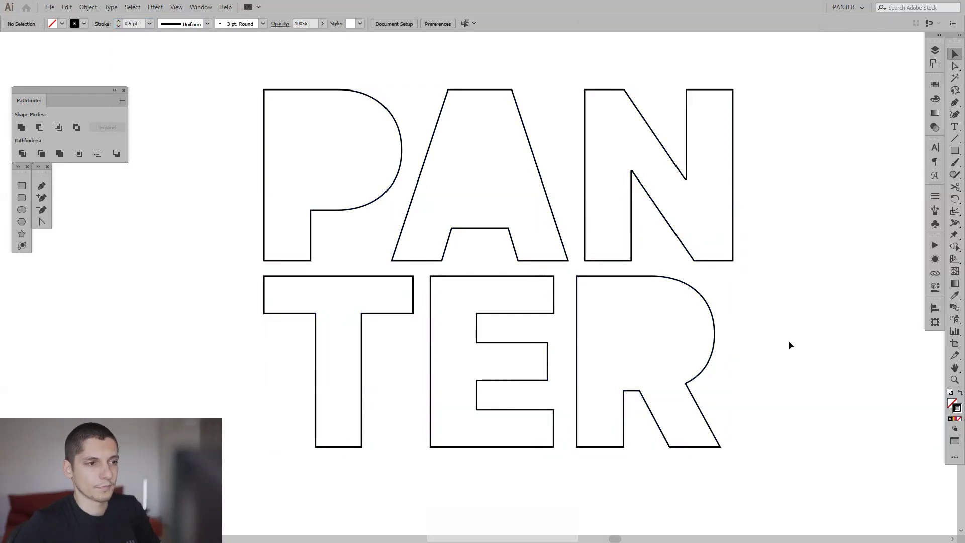
Start a Transform effect on the letter P with the preview on and 20 copies
key(space)
drag(341, 238, 435, 277)
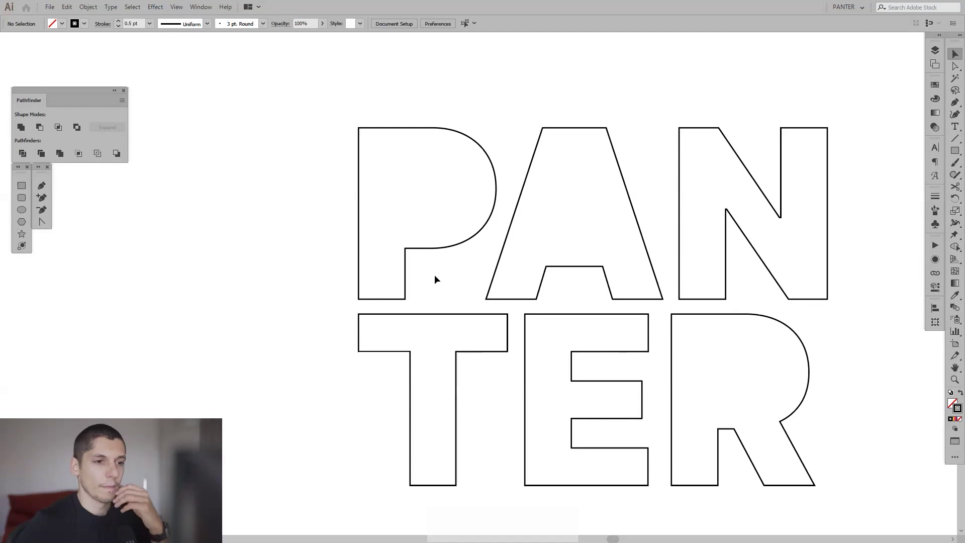
key(space)
drag(434, 274, 375, 263)
click(353, 219)
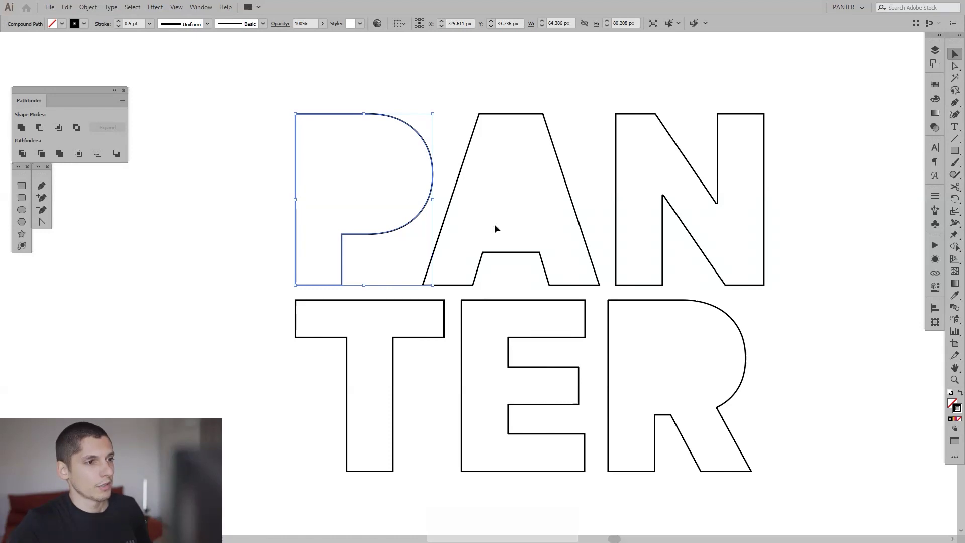
key(space)
drag(493, 224, 681, 212)
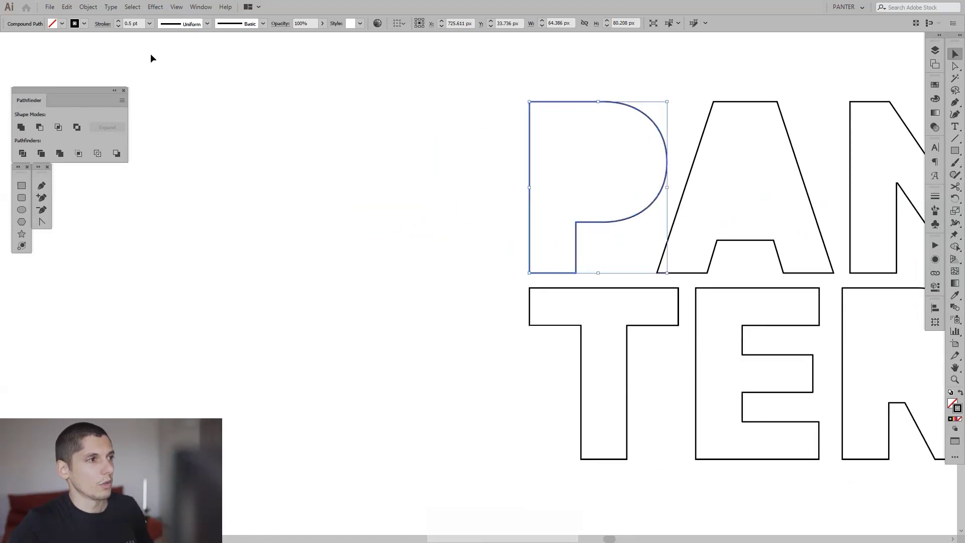
click(156, 7)
mouse_move(187, 93)
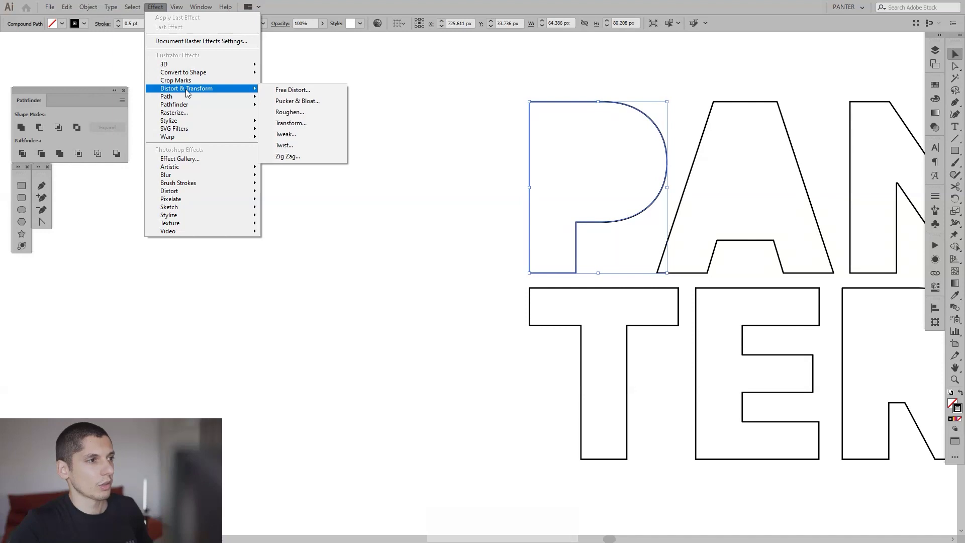
click(297, 123)
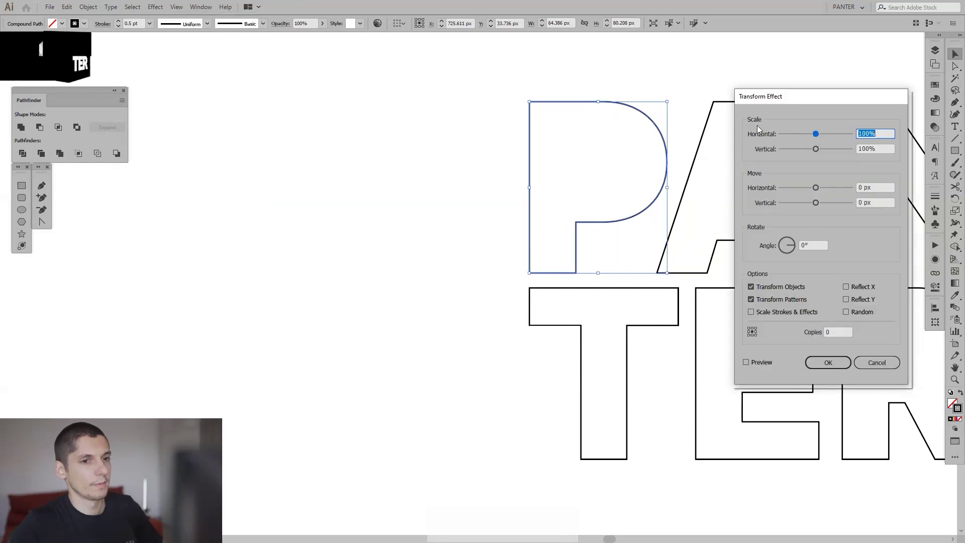
drag(781, 102, 329, 99)
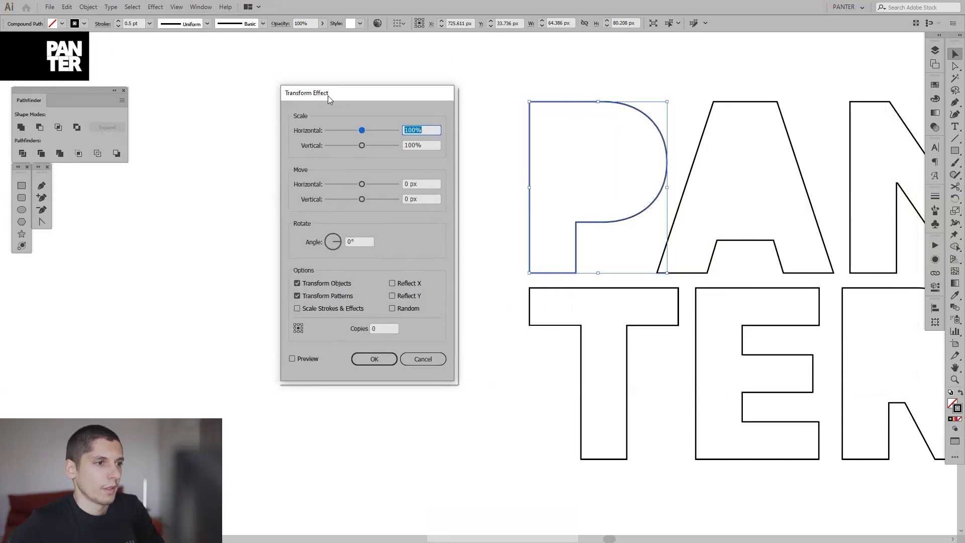
click(307, 361)
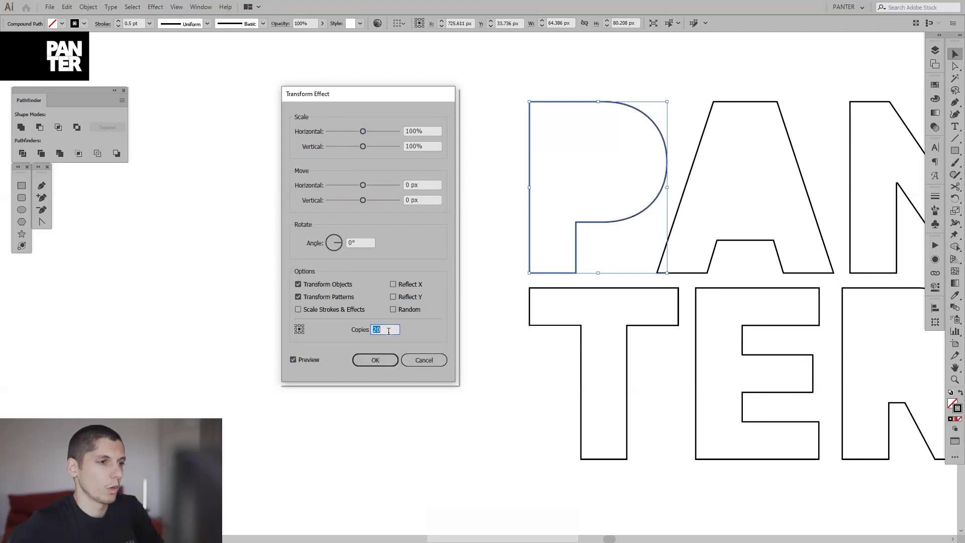
Reduce the horizontal scale of the P's Transform effect to 90%
click(422, 132)
key(Down)
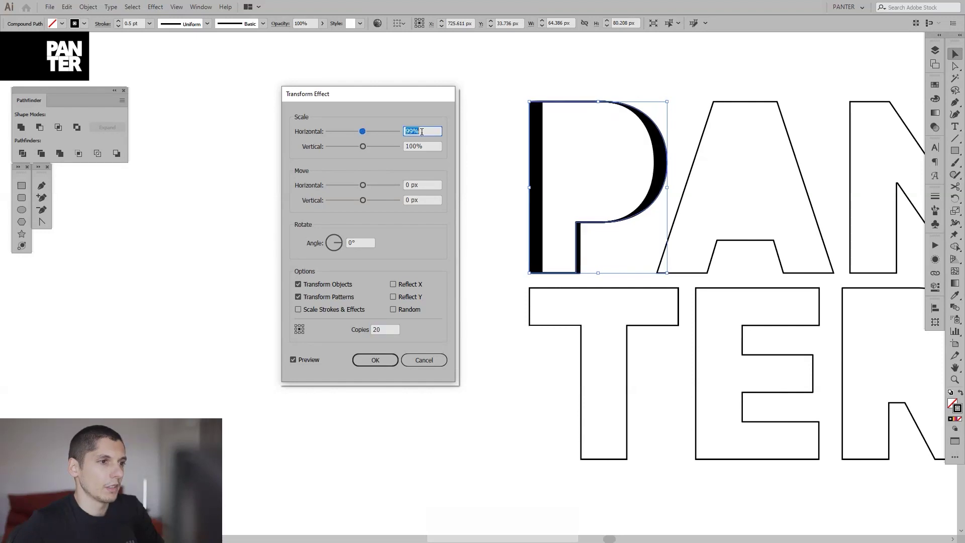
key(Down)
key(Down)
key(Down)
key(Down)
key(Down)
key(Down)
key(Down)
key(Down)
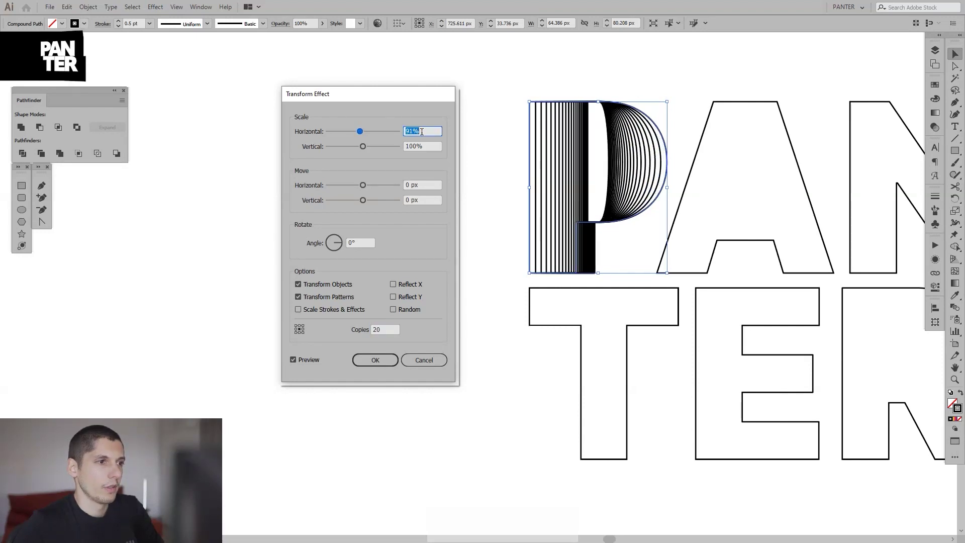
key(Down)
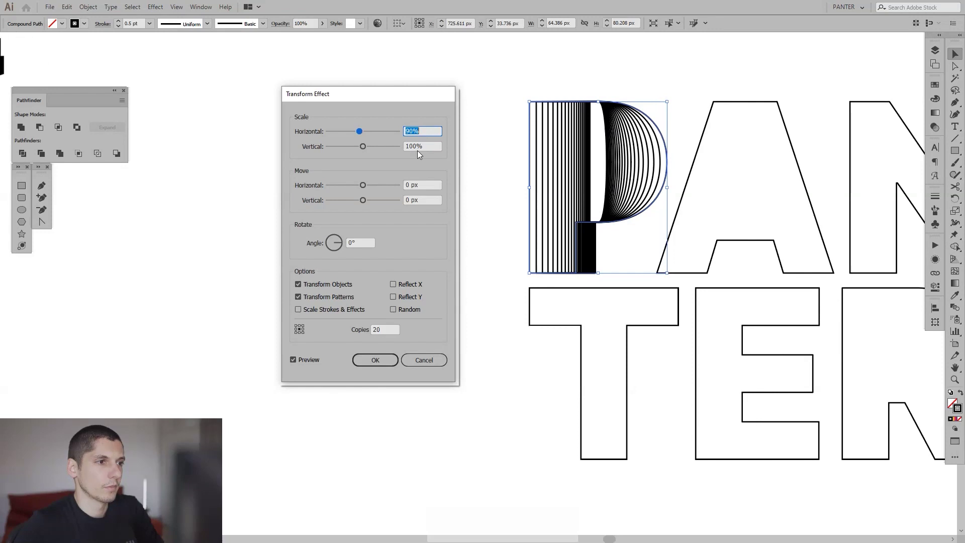
Set the vertical scale of the P's Transform effect to 93%, trying values down to 90%
click(418, 145)
key(Down)
key(Down)
key(Down)
key(Down)
key(Down)
key(Down)
key(Down)
key(Down)
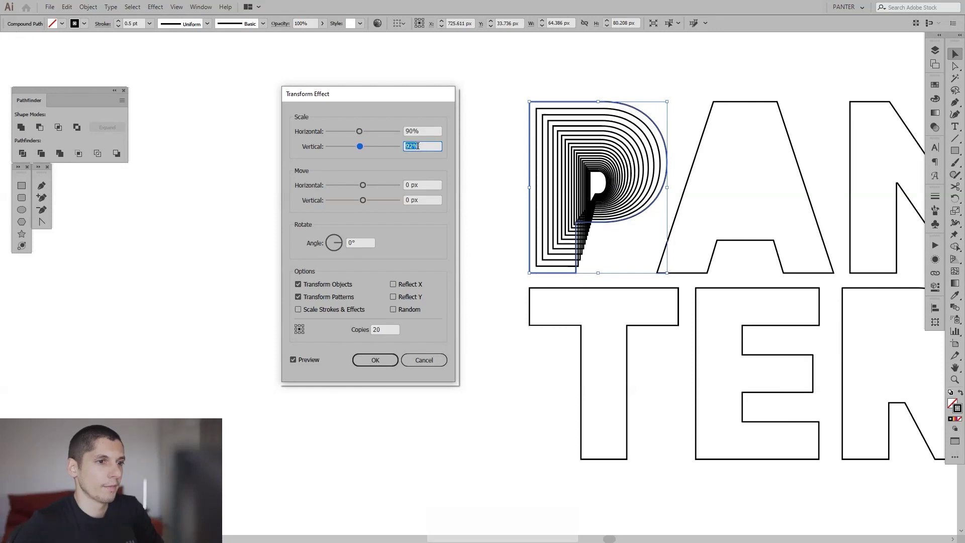
key(Down)
key(Down)
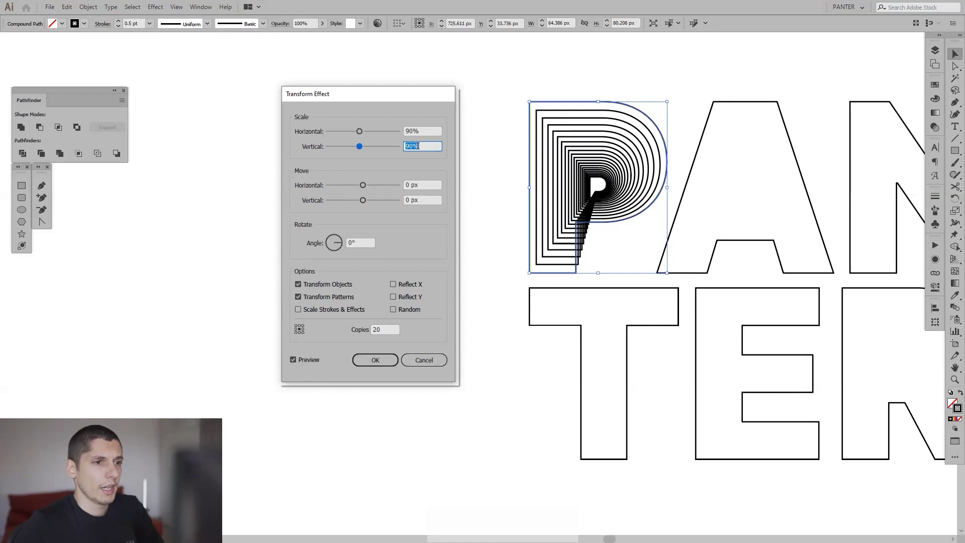
key(Up)
key(Up)
key(Up)
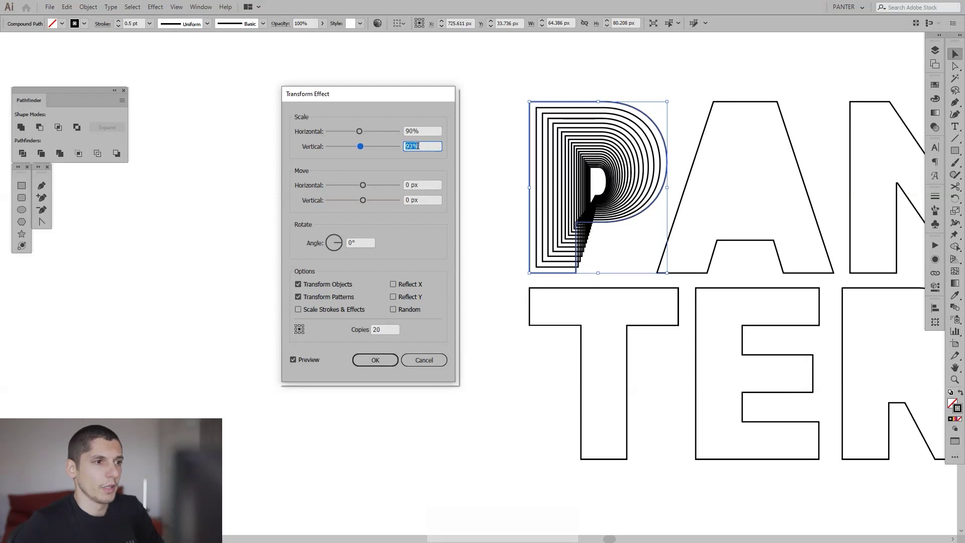
Raise the horizontal scale of the P's Transform effect to 93%
click(420, 130)
key(Up)
key(Up)
key(Up)
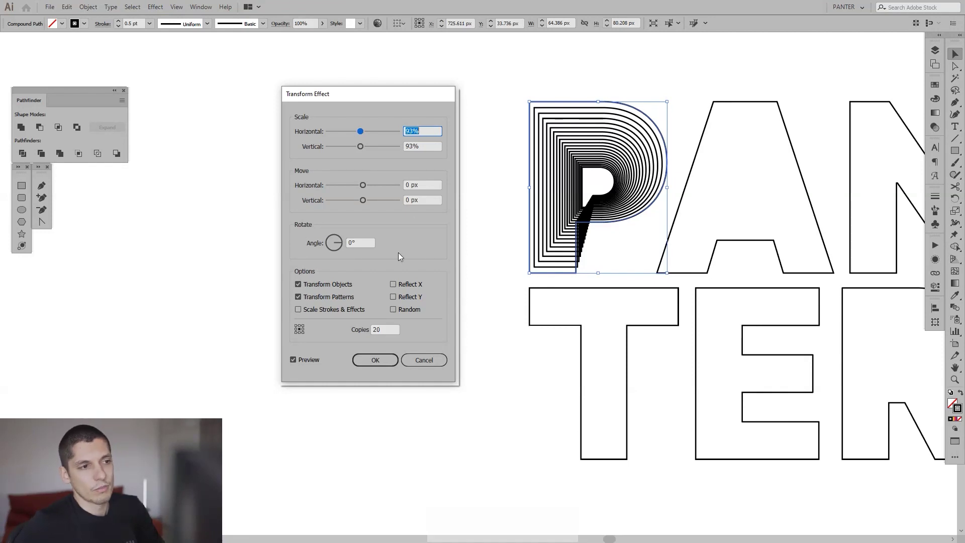
Rotate the copies of the P by -3° after trying steeper negative angles
click(355, 243)
key(Down)
key(Down)
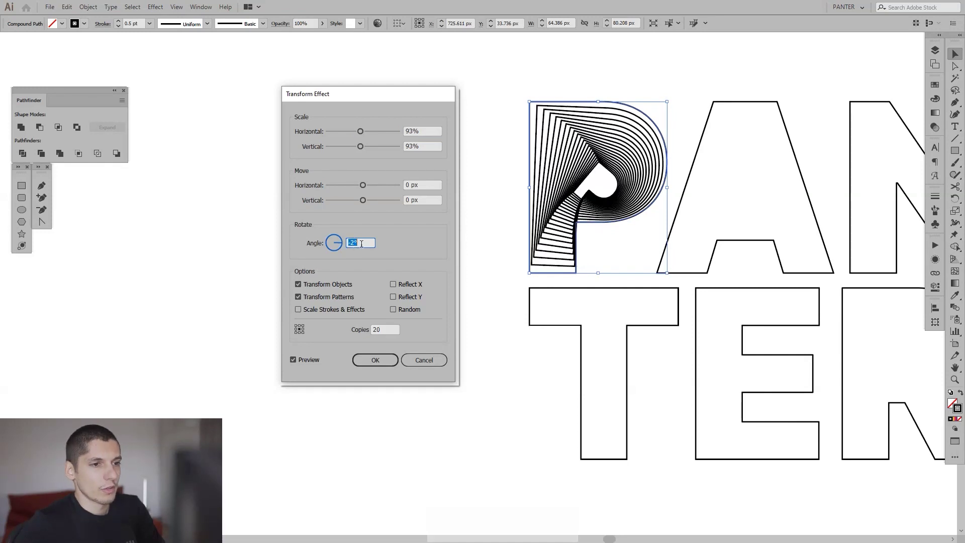
key(Down)
key(Down)
key(Down)
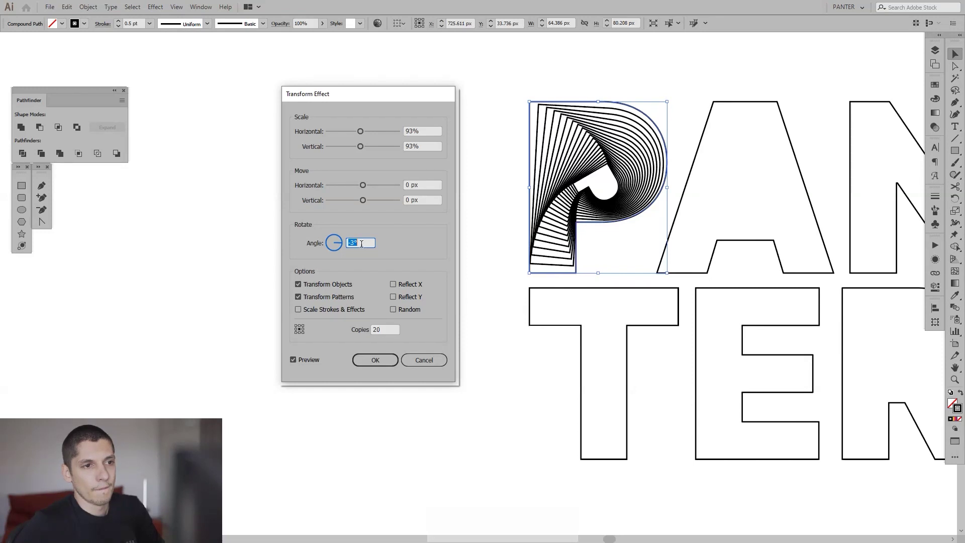
key(Up)
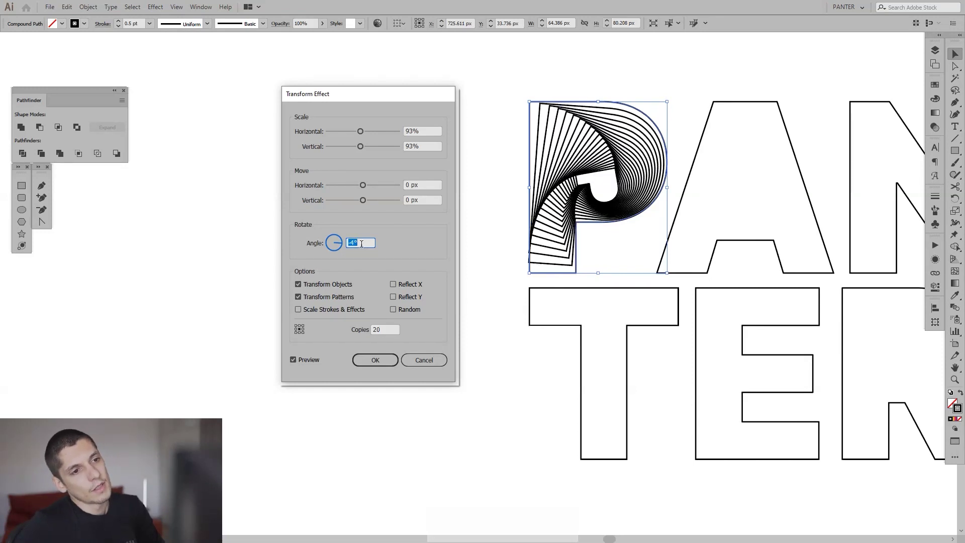
key(Up)
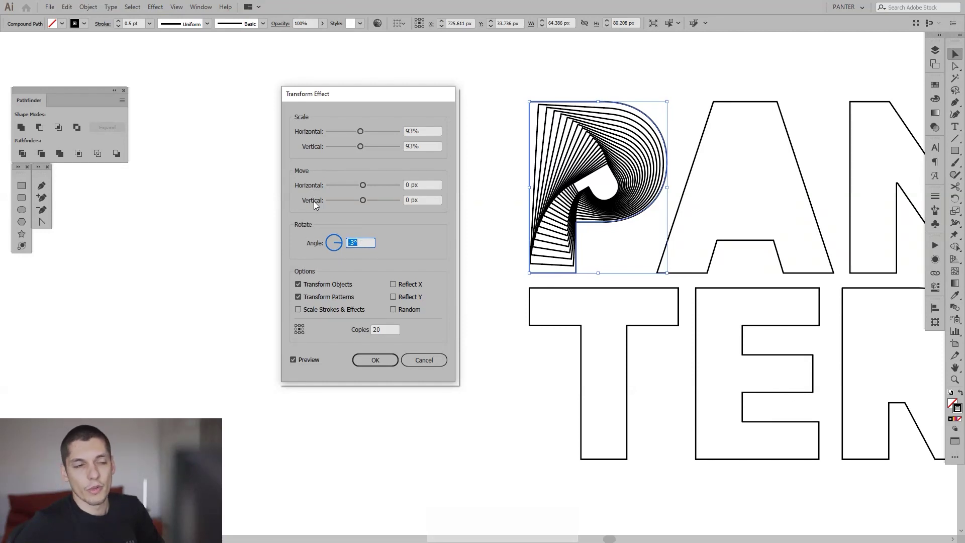
Move the P's copies 1 px horizontally, apply the Transform effect and deselect the letter
click(430, 184)
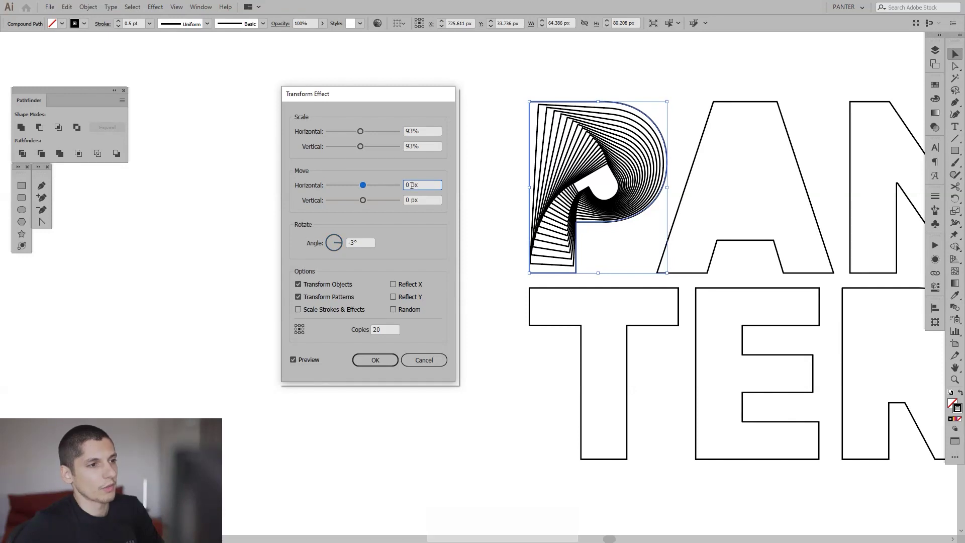
key(Down)
key(Up)
key(Up)
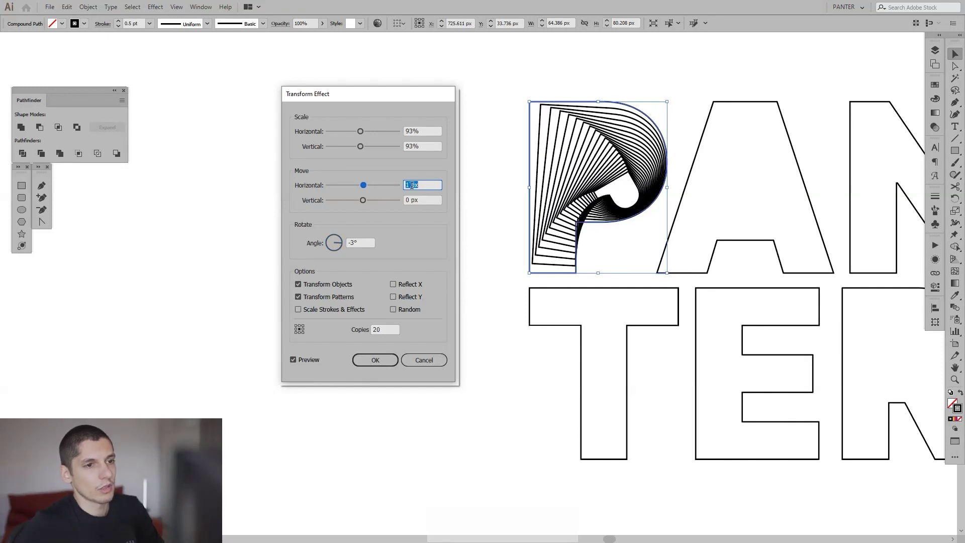
click(391, 361)
click(429, 323)
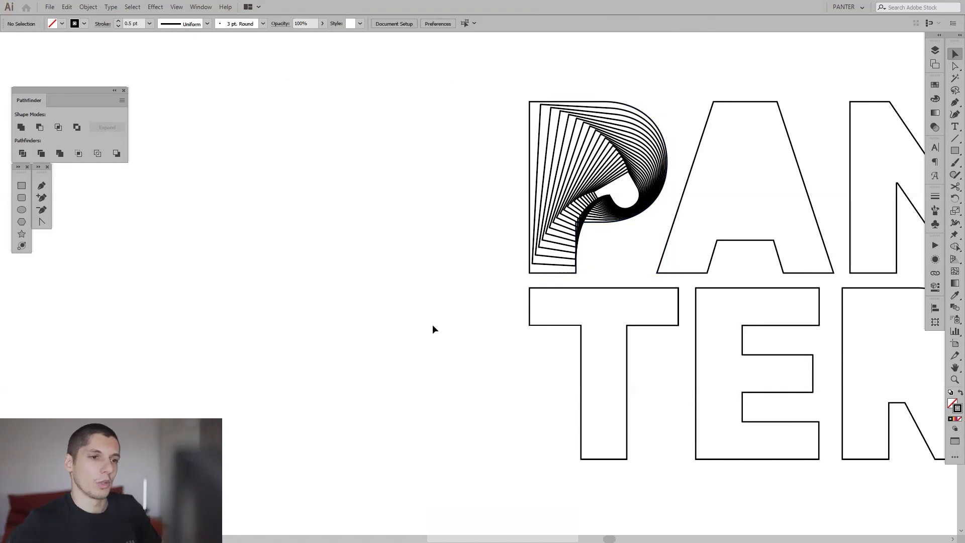
Examine the coloured PANTER reference artwork to compare its twisted line letters with the working outlines
drag(460, 312, 383, 304)
scroll(382, 304, down, 2)
drag(453, 320, 646, 274)
scroll(498, 282, down, 1)
scroll(201, 266, up, 3)
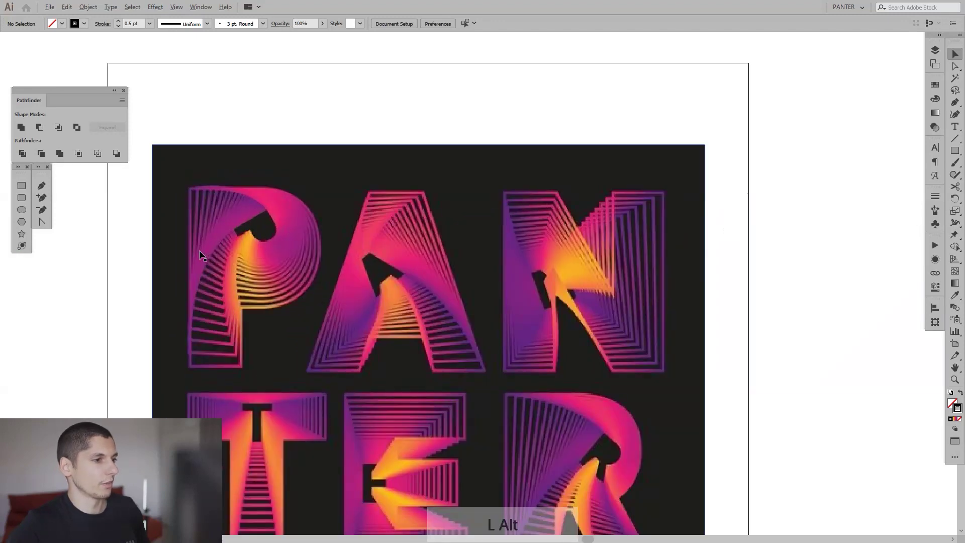
scroll(201, 264, down, 4)
drag(735, 255, 562, 215)
scroll(569, 215, up, 2)
scroll(481, 249, up, 1)
drag(640, 220, 523, 297)
Start a Transform effect on the letter A with the preview on and 20 copies
click(495, 238)
key(ctrl)
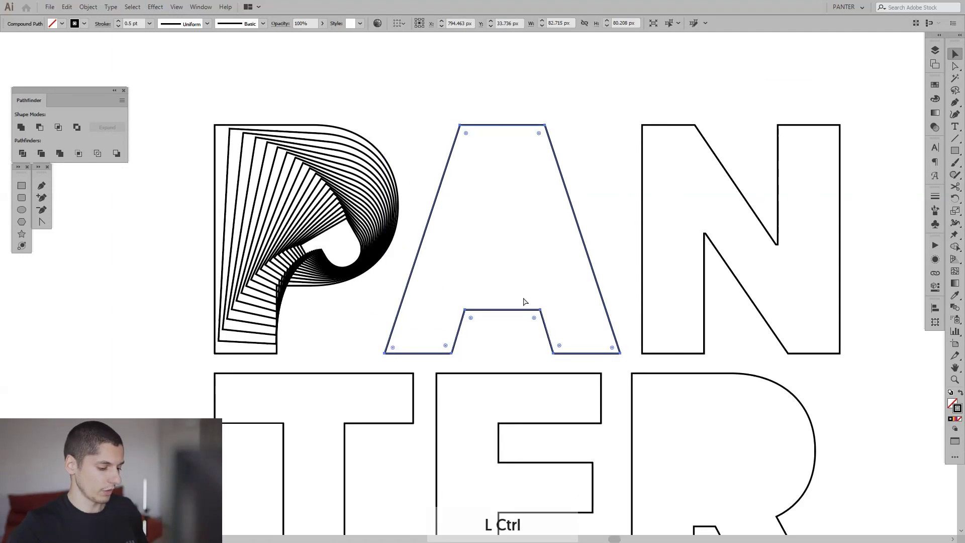
key(ctrl+c)
key(ctrl+f)
drag(540, 259, 549, 229)
key(ctrl+alt+shift+e)
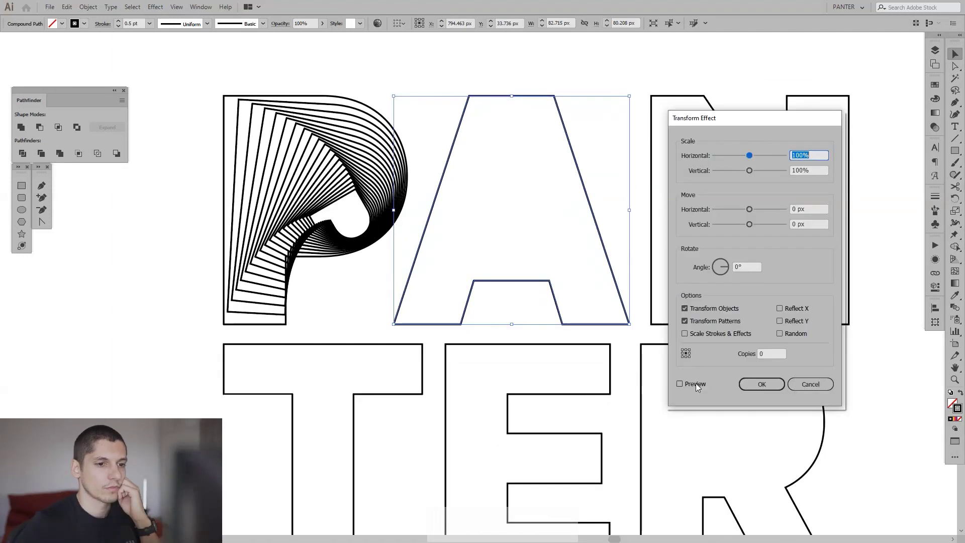
click(697, 386)
drag(770, 354, 649, 352)
text(20)
Reduce the horizontal scale of the A's Transform effect to 92%
click(810, 153)
drag(815, 154, 793, 152)
key(Down)
key(Down)
key(Down)
key(Down)
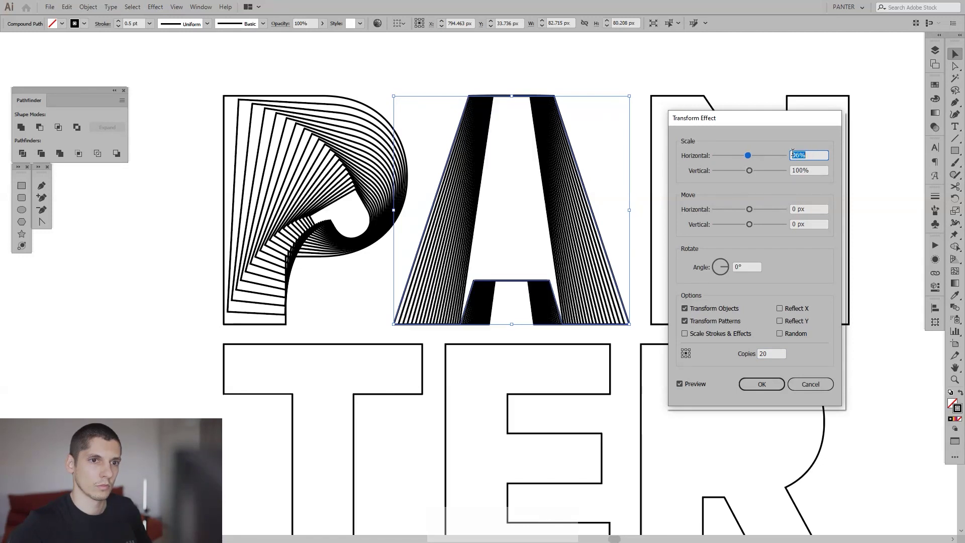
key(Down)
key(Down)
key(Down)
key(Down)
Set both the vertical and the horizontal scale of the A's Transform effect to 93%
click(818, 171)
key(Down)
key(Down)
key(Down)
key(Down)
key(Down)
key(Down)
key(Down)
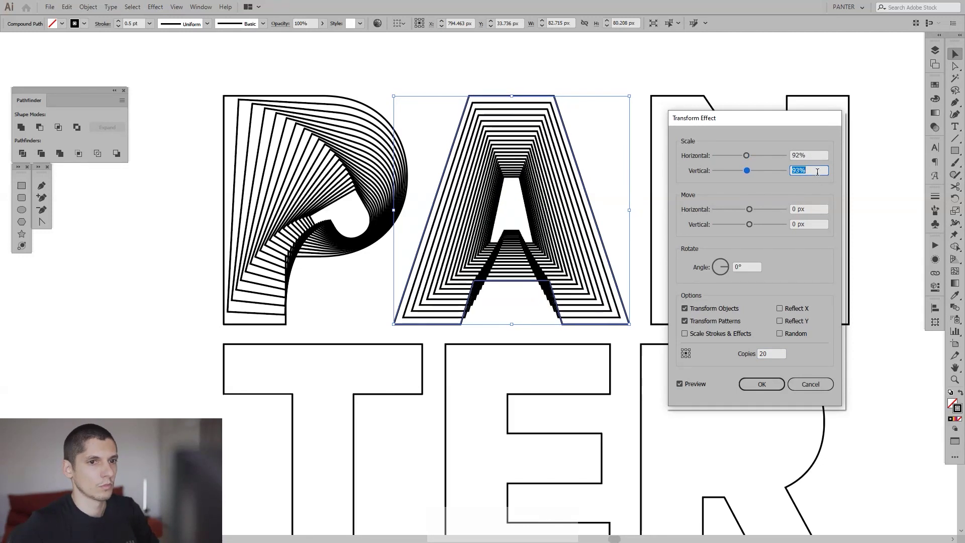
click(814, 155)
key(Up)
key(Up)
key(Down)
Try negative rotation angles on the A's copies and return the angle to 0°
click(749, 267)
key(Down)
key(Down)
key(Down)
key(Up)
key(Up)
key(Up)
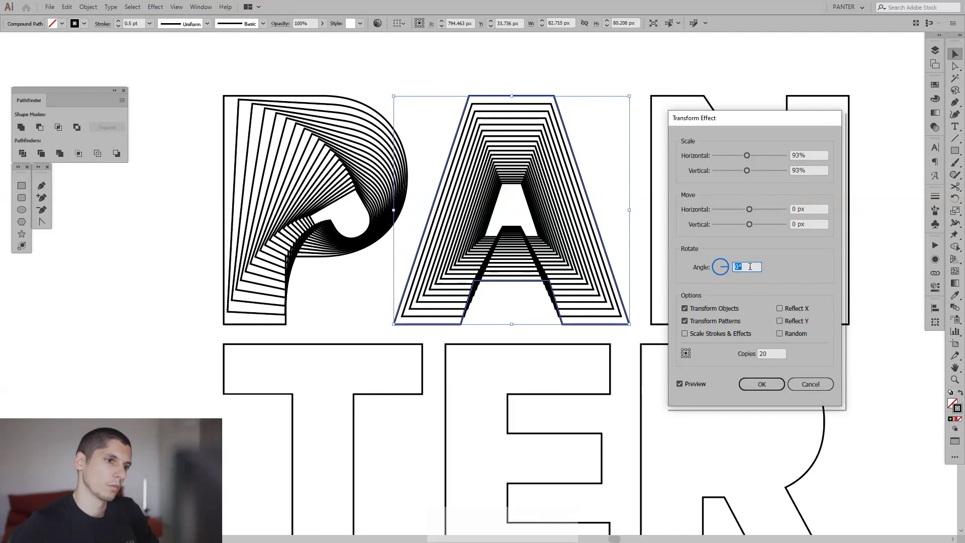
Move the A's copies -1 px vertically with the rotation at 0°, apply the Transform effect and deselect
click(810, 210)
key(Down)
key(Up)
click(810, 224)
key(Down)
click(759, 266)
key(Down)
key(Up)
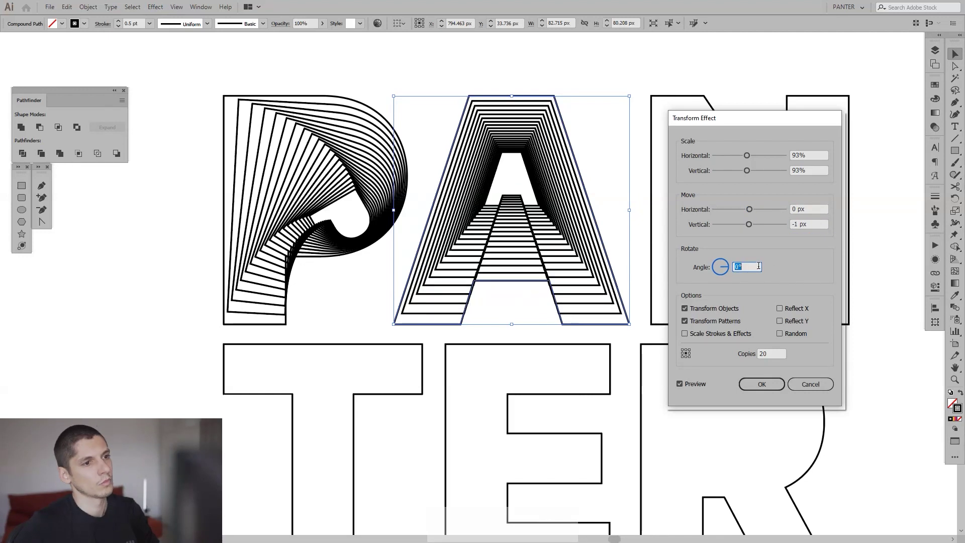
click(763, 384)
click(640, 211)
Review the P's Transform effect settings through its appearance attributes, cancel, and check the A's attributes before reselecting the P
click(406, 191)
click(935, 260)
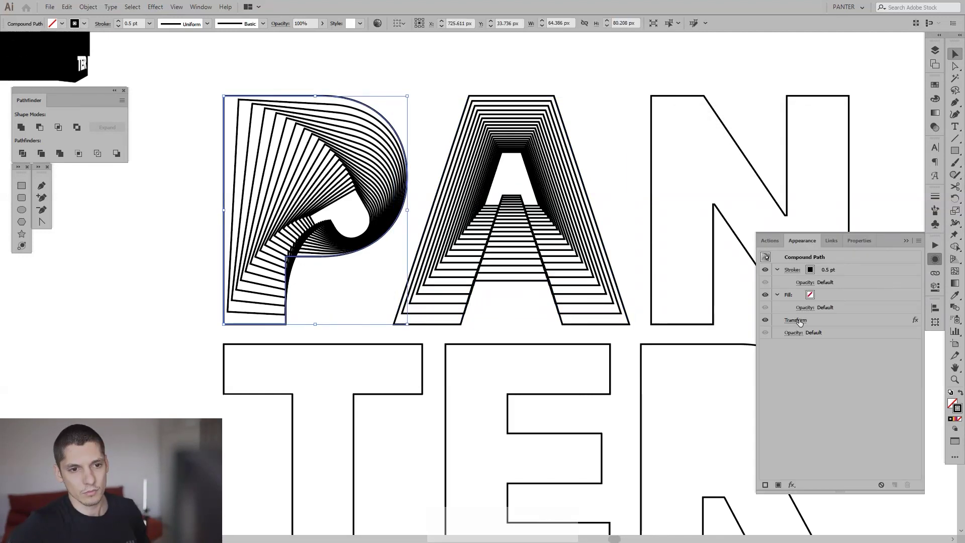
click(796, 320)
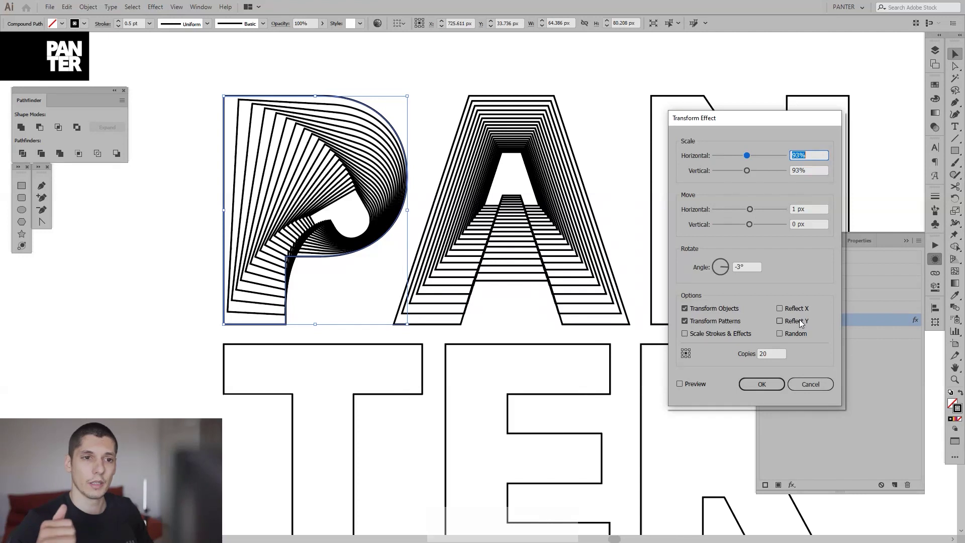
key(Escape)
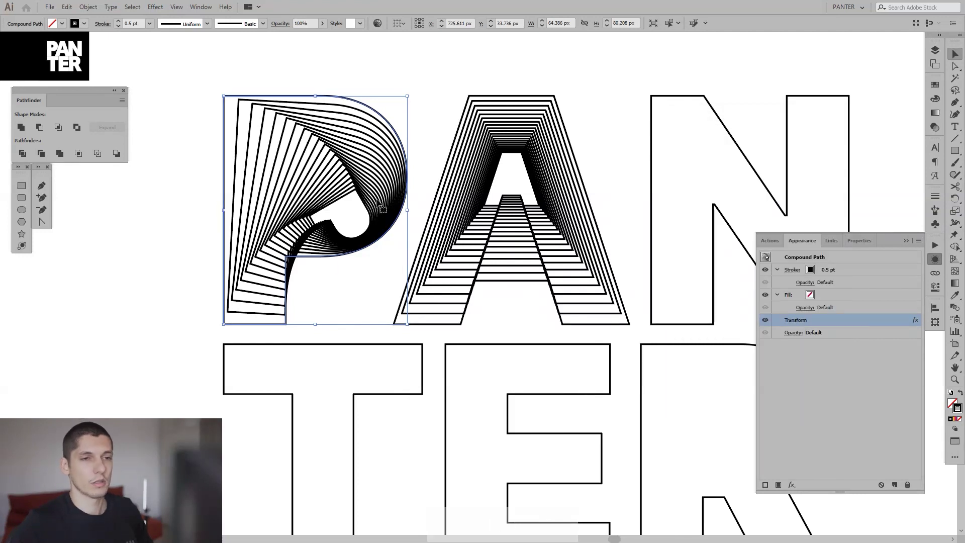
click(499, 169)
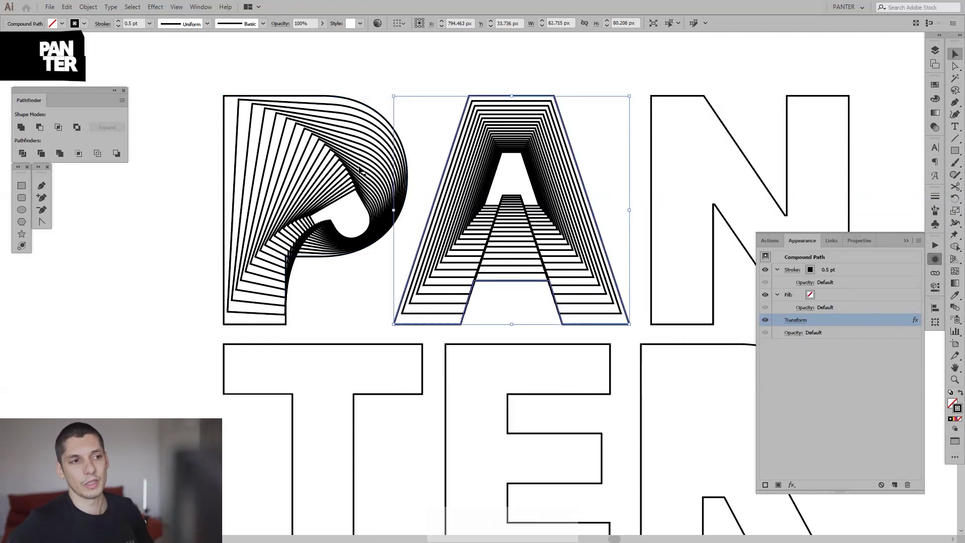
click(361, 172)
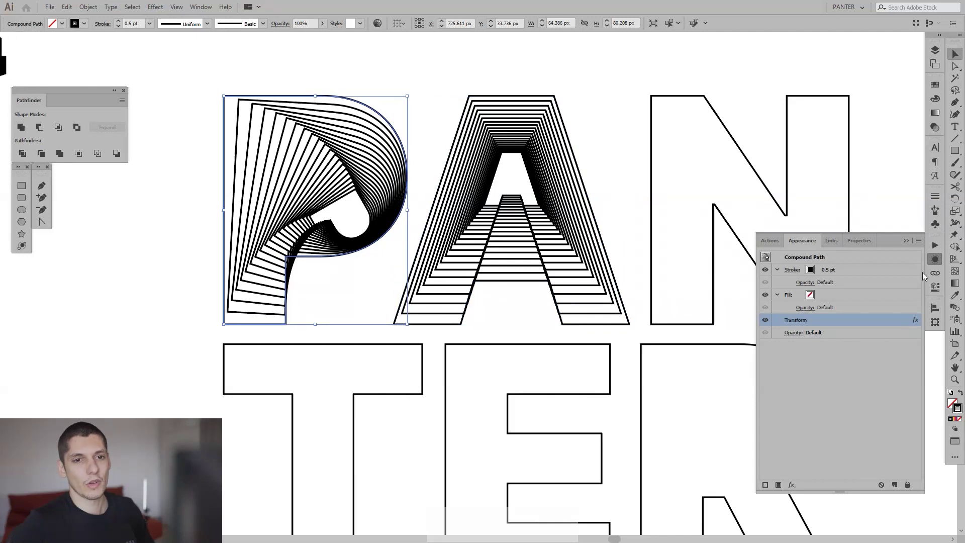
Show the Appearance attributes of the P again, inspect its Transform settings with the preview on and cancel
click(935, 260)
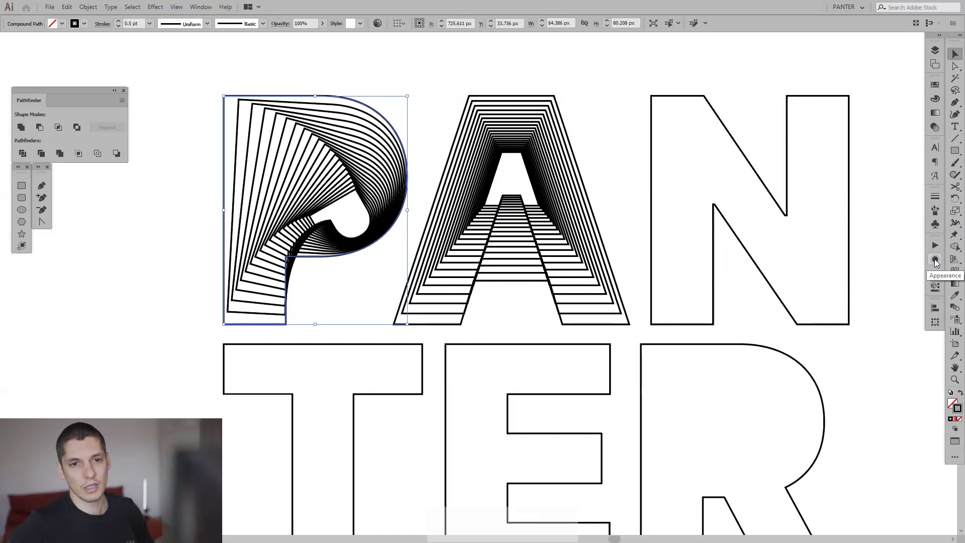
click(935, 260)
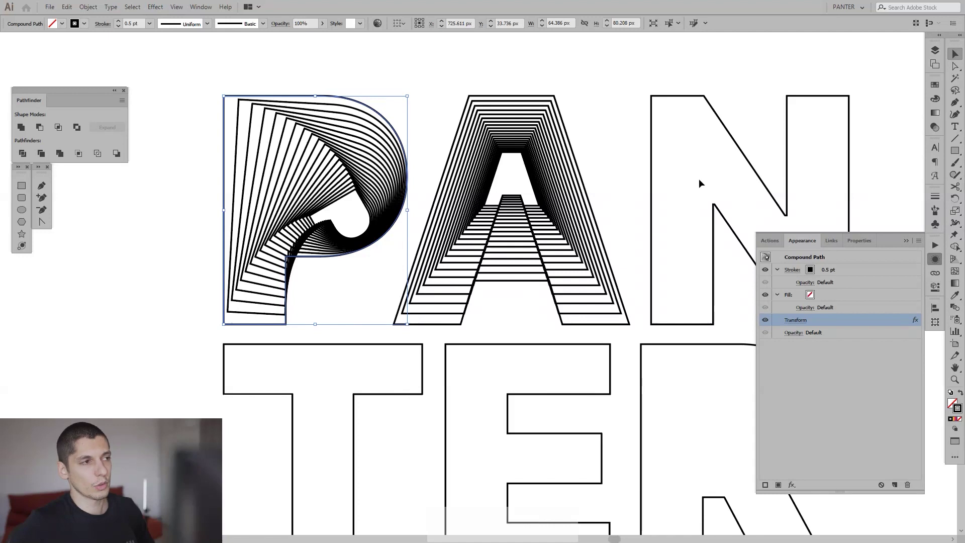
click(201, 7)
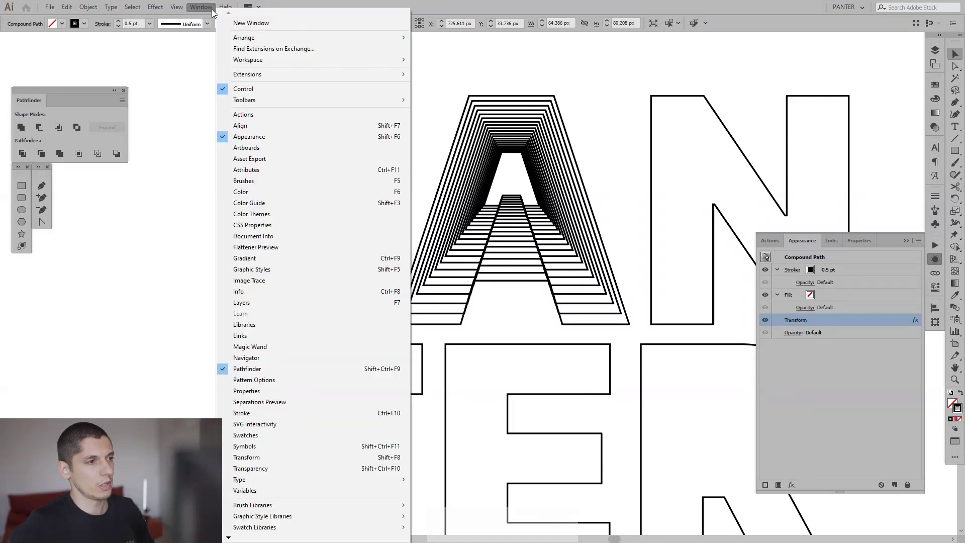
click(272, 135)
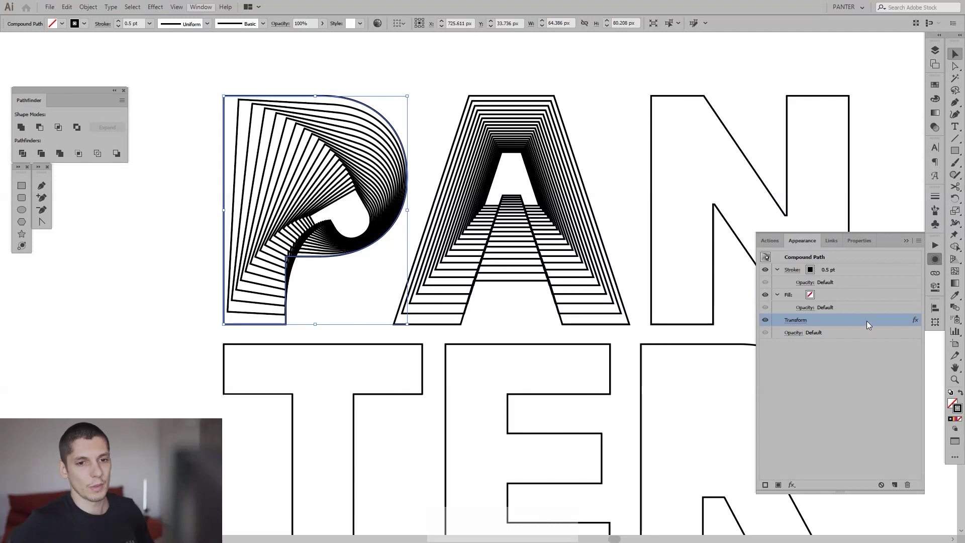
click(796, 321)
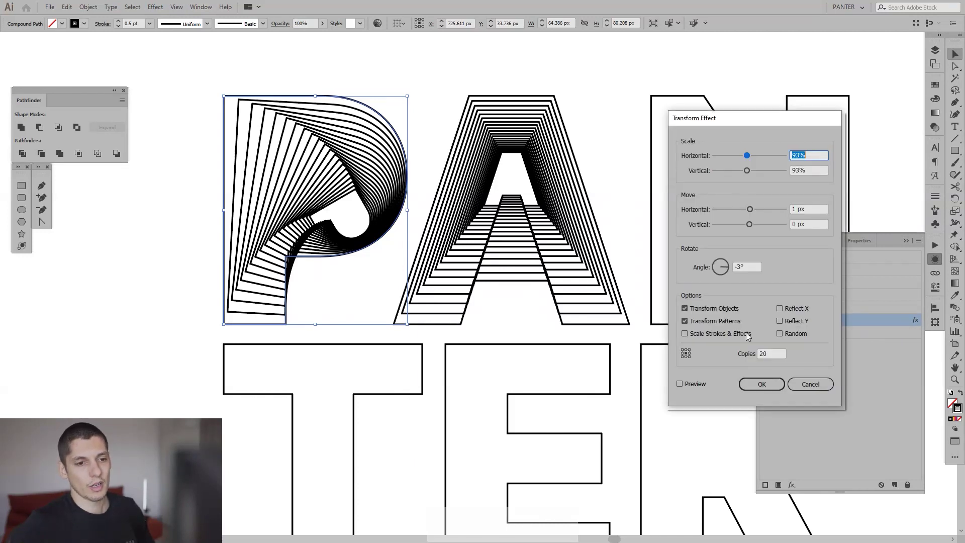
click(699, 383)
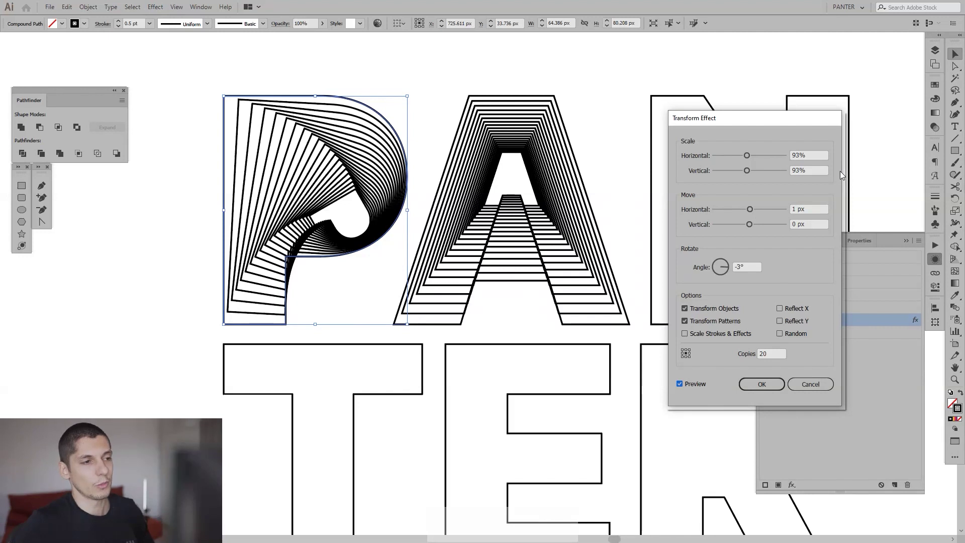
key(Escape)
Edit the existing Transform effect of the A to rotate its copies by 2° and apply it
drag(685, 194, 655, 216)
scroll(621, 208, down, 4)
click(538, 227)
scroll(543, 227, up, 4)
scroll(648, 231, up, 1)
click(794, 321)
click(687, 384)
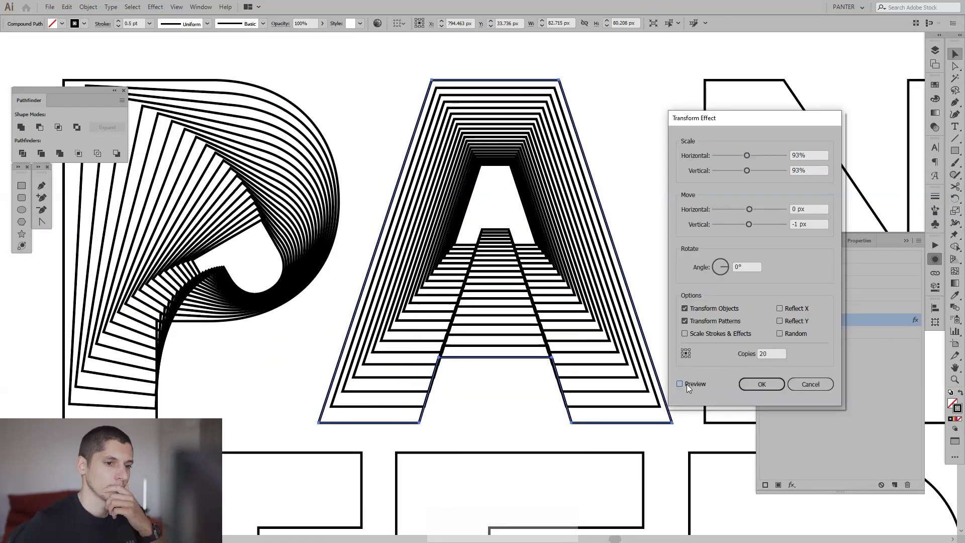
click(686, 384)
click(754, 266)
key(Up)
key(Up)
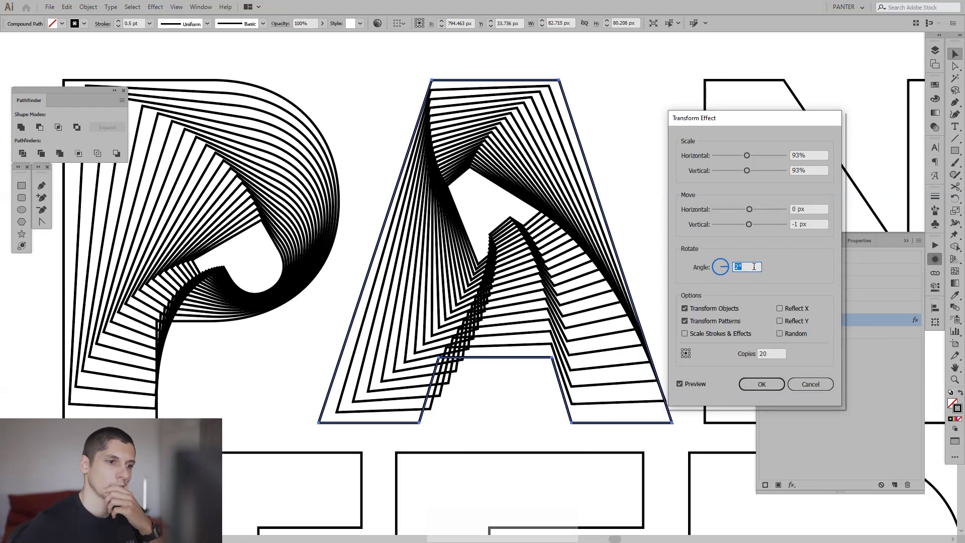
click(761, 386)
click(907, 240)
Start a Transform effect on the letter N with the preview on and 20 copies
scroll(784, 293, down, 2)
drag(784, 293, 550, 310)
click(557, 309)
scroll(603, 296, up, 1)
drag(603, 296, 568, 284)
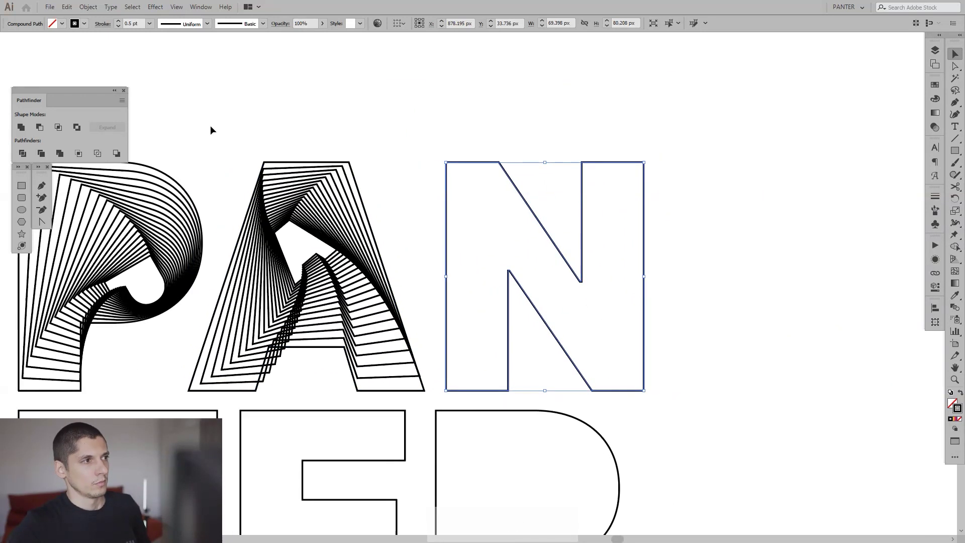
click(88, 7)
mouse_move(159, 6)
mouse_move(201, 89)
click(298, 126)
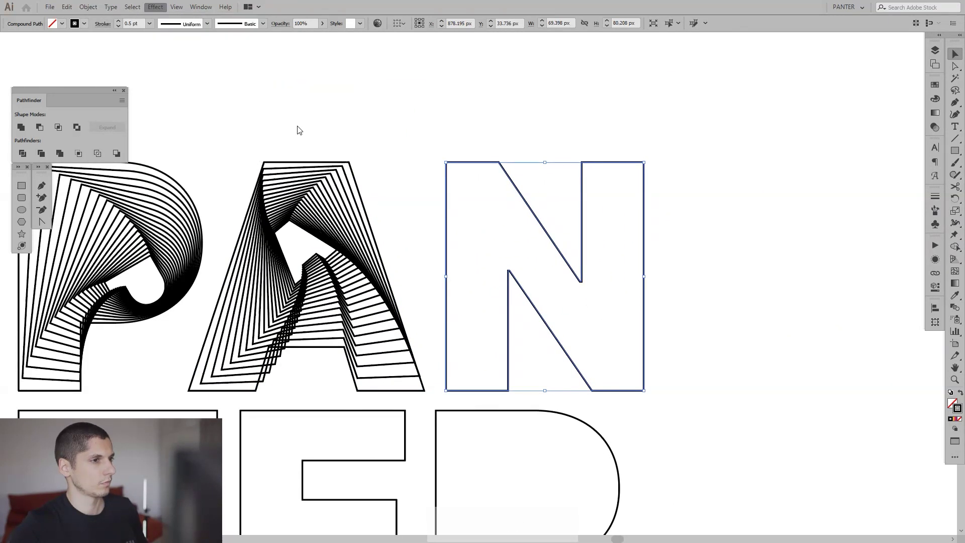
click(680, 383)
drag(776, 354, 753, 354)
text(20)
Set the horizontal and vertical scale of the N's Transform effect to 93%
drag(810, 155, 728, 153)
text(93)
key(Tab)
text(9)
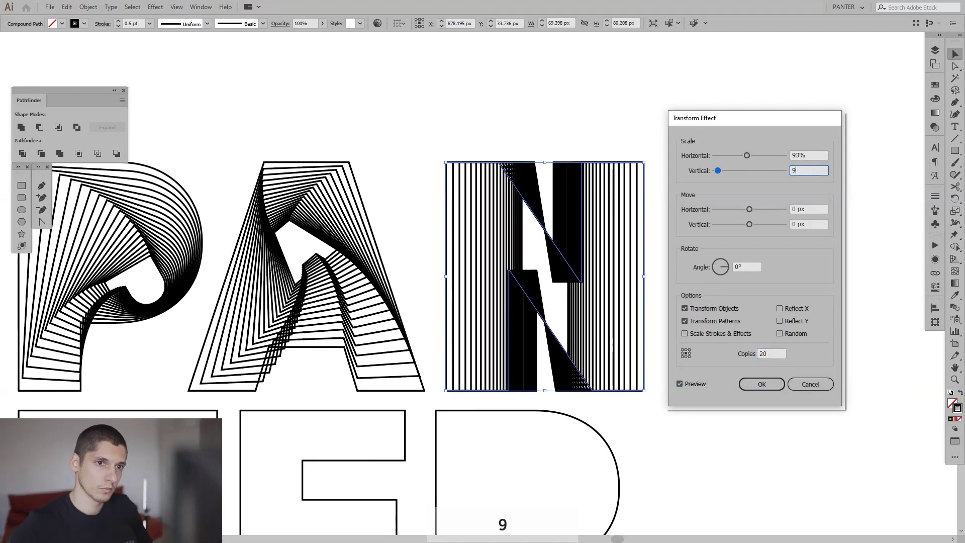
text(3)
Set the rotation angle of the N's copies to 2°
click(807, 209)
key(Tab)
key(Tab)
text(2)
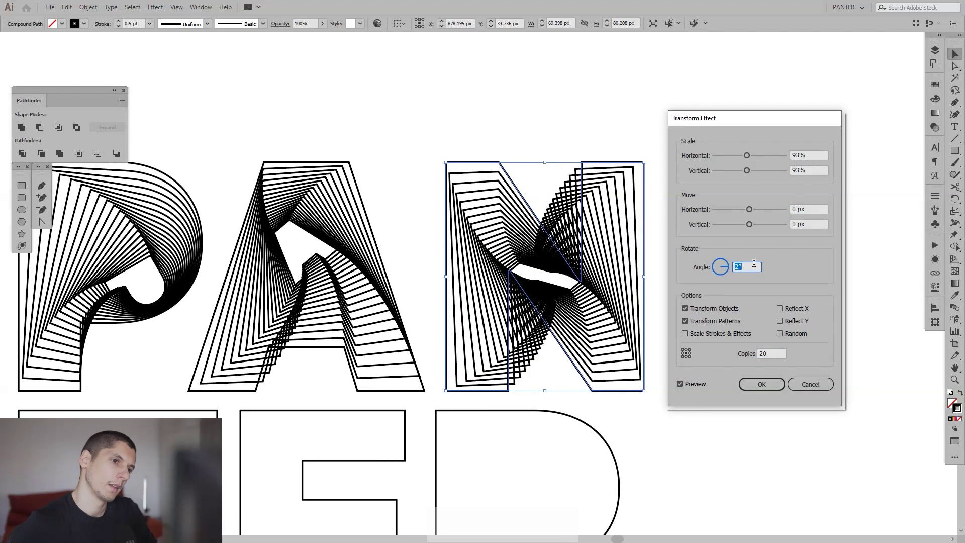
Set the rotation angle of the N's copies to 1° and apply the Transform effect
key(shift+Tab)
key(shift+Tab)
drag(749, 267, 729, 268)
text(1)
click(761, 384)
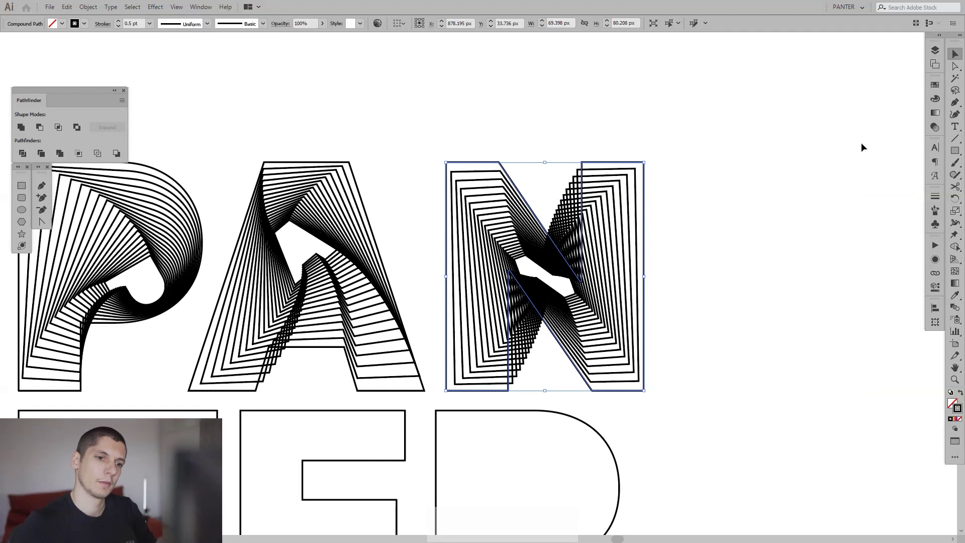
Reopen the Transform effect on the letter N for editing
scroll(704, 251, down, 4)
click(730, 268)
scroll(676, 254, up, 5)
scroll(612, 266, down, 5)
drag(613, 266, 649, 278)
scroll(649, 278, up, 5)
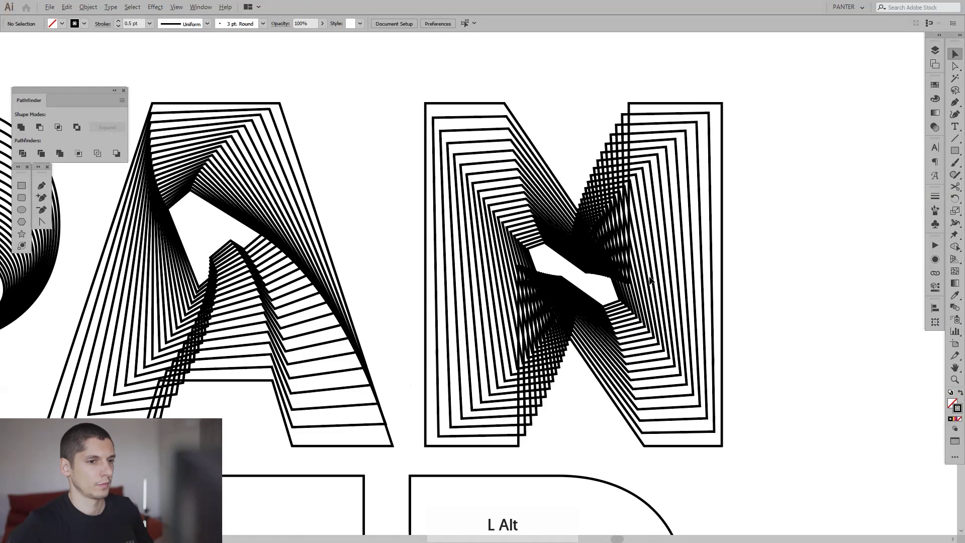
click(722, 275)
click(935, 260)
click(796, 319)
click(692, 383)
drag(760, 113, 841, 122)
click(891, 217)
key(Tab)
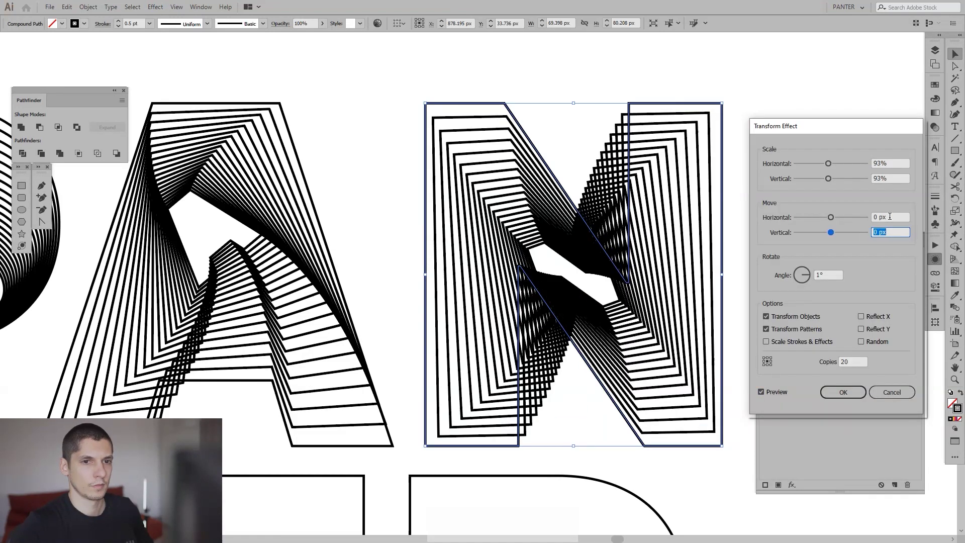
Try fractional horizontal move values for the N's copies
key(shift+Tab)
text(0.5)
click(893, 230)
key(shift+Tab)
text(0.)
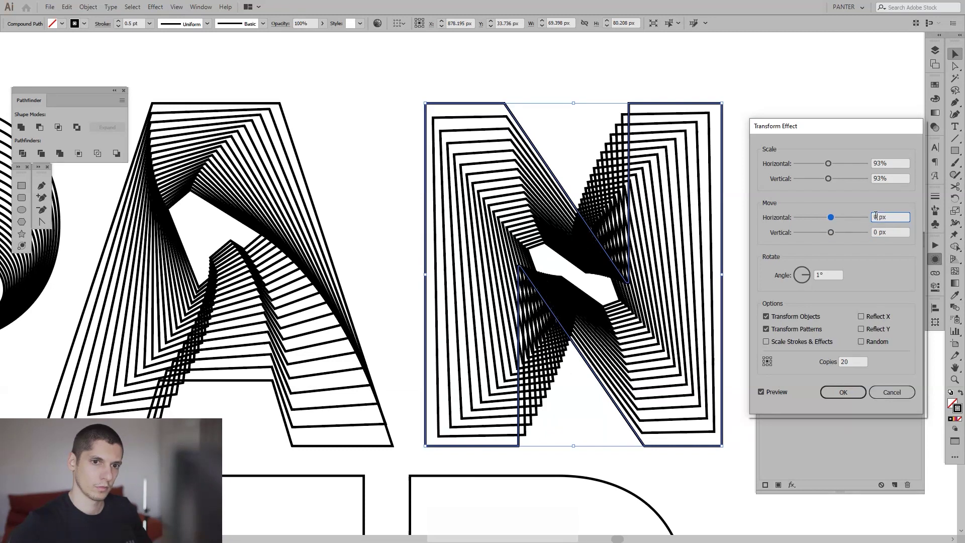
text(8)
click(890, 231)
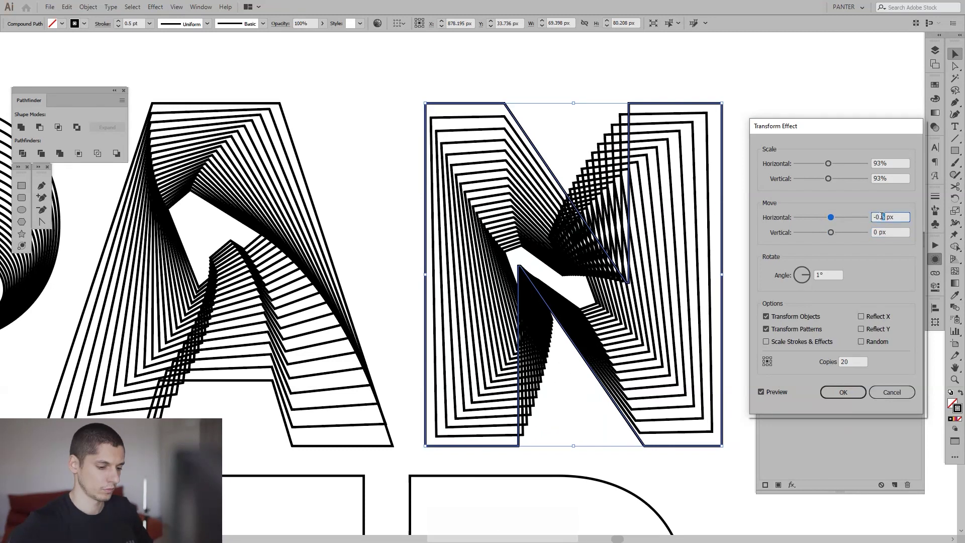
Set the horizontal move of the N's copies to -1 px and apply the effect
key(shift+Tab)
key(Down)
key(Down)
key(Up)
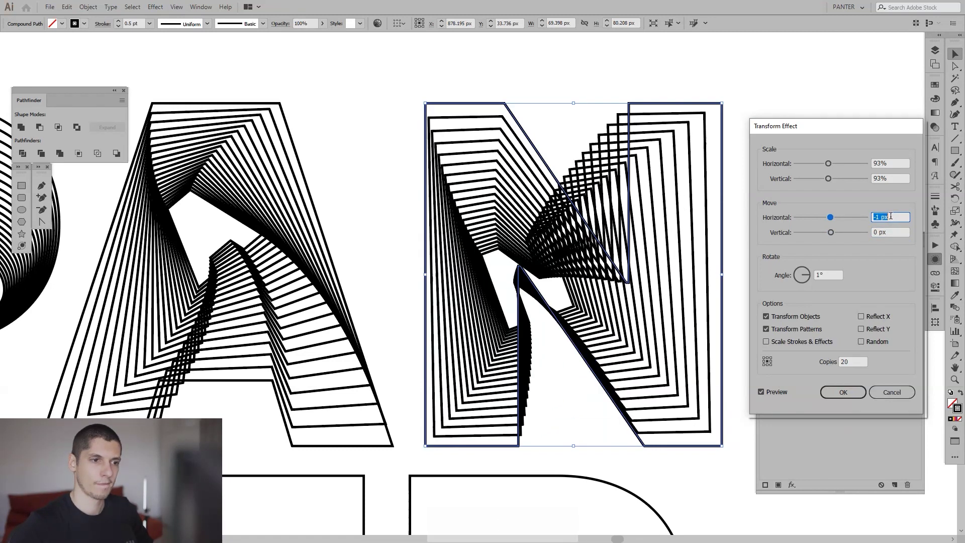
click(843, 390)
Start a Transform effect on the letter T with the preview on and 20 copies
click(808, 135)
scroll(809, 135, down, 3)
drag(808, 135, 733, 148)
scroll(483, 317, up, 2)
drag(484, 317, 528, 341)
click(514, 281)
drag(513, 297, 504, 274)
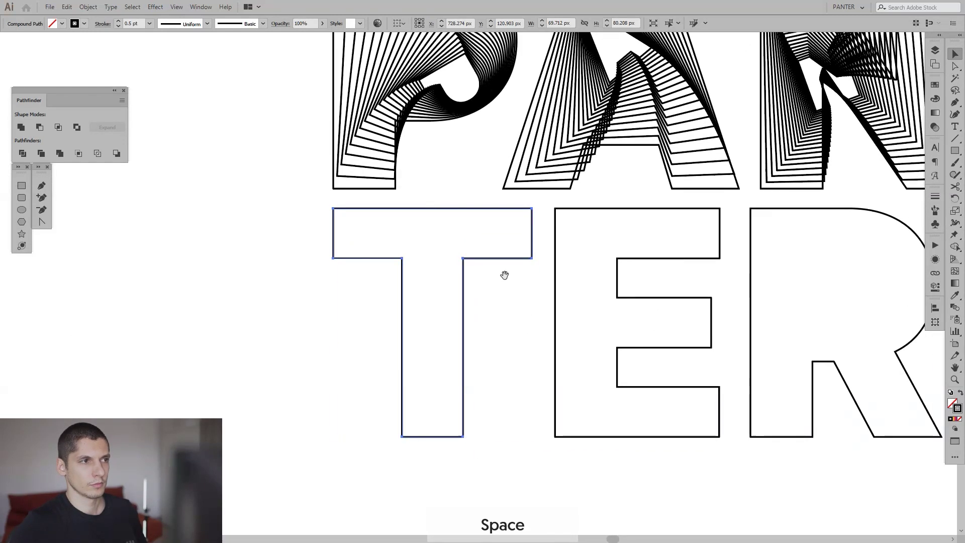
click(155, 7)
mouse_move(186, 88)
click(289, 123)
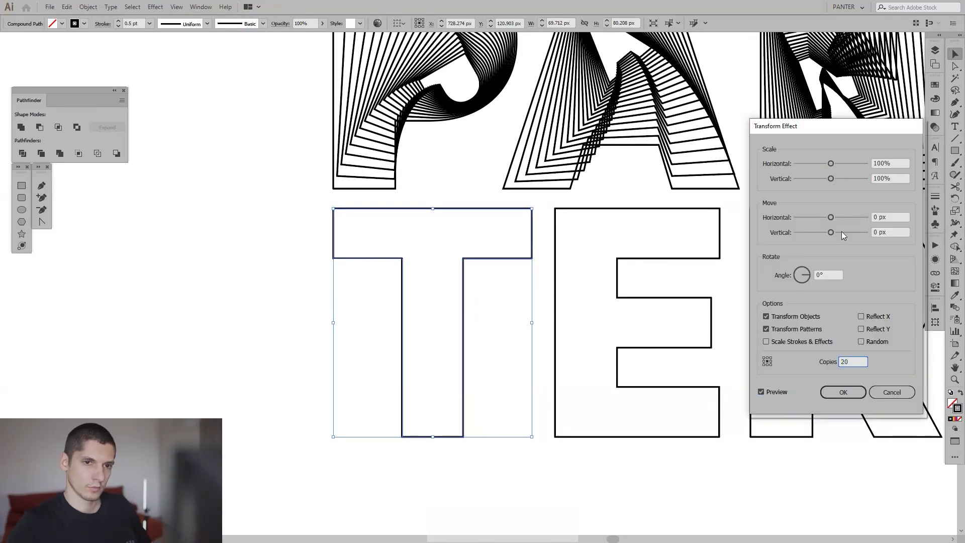
Set the horizontal and vertical scale of the T's Transform effect to 93%
text(933)
key(BackSpace)
key(Tab)
text(3)
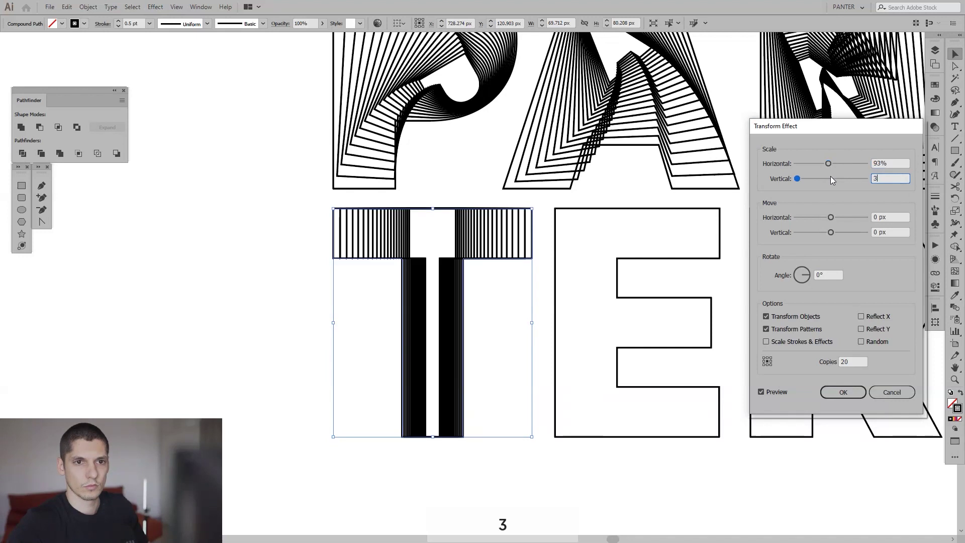
key(Tab)
click(875, 178)
text(9)
Set the vertical move of the T's copies to -2.5 px and apply the effect
scroll(898, 229, down, 3)
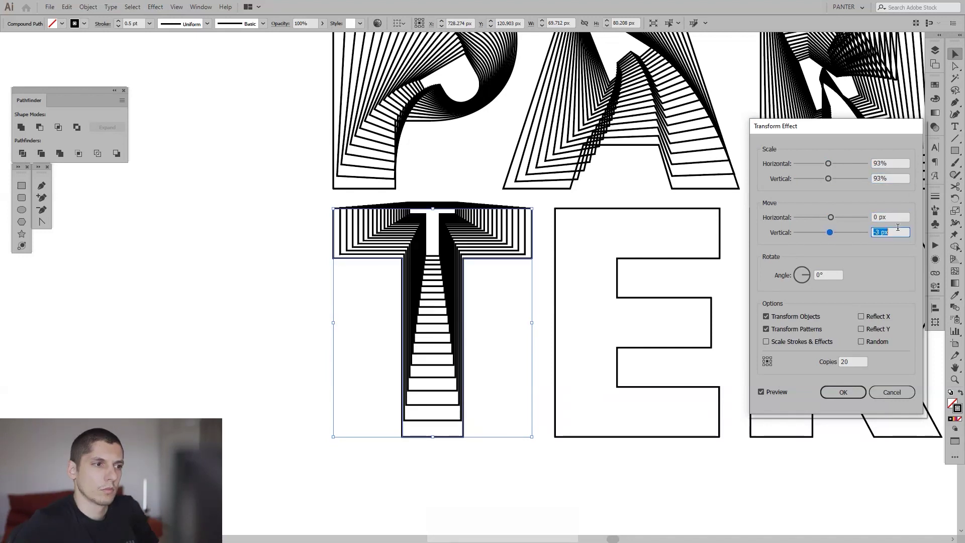
scroll(898, 227, up, 1)
text(.5)
click(892, 216)
key(Return)
Select the letter E and start a Transform effect on it with the preview on
scroll(578, 301, down, 2)
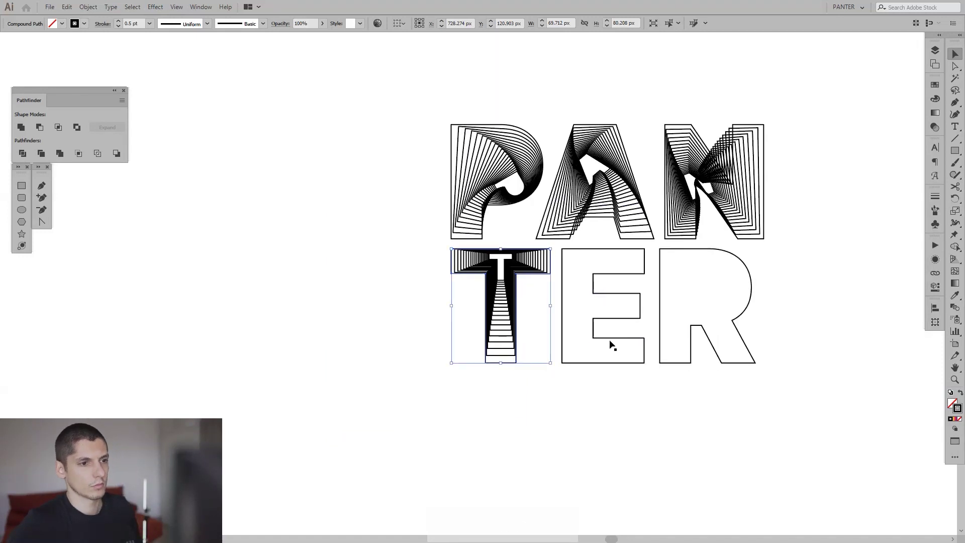
click(610, 342)
scroll(638, 319, down, 2)
drag(638, 320, 652, 308)
click(654, 310)
alt+scroll(626, 302, up, 5)
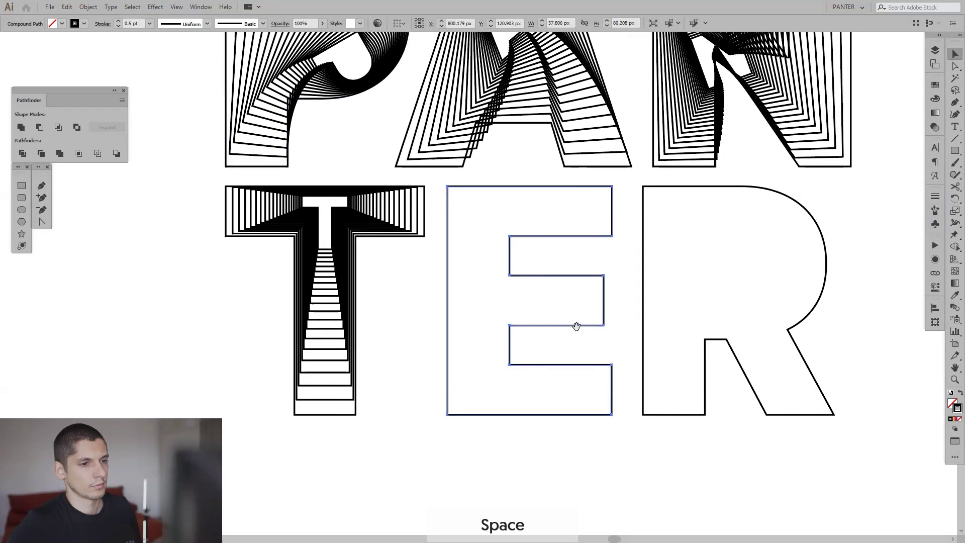
click(156, 6)
mouse_move(201, 88)
click(291, 123)
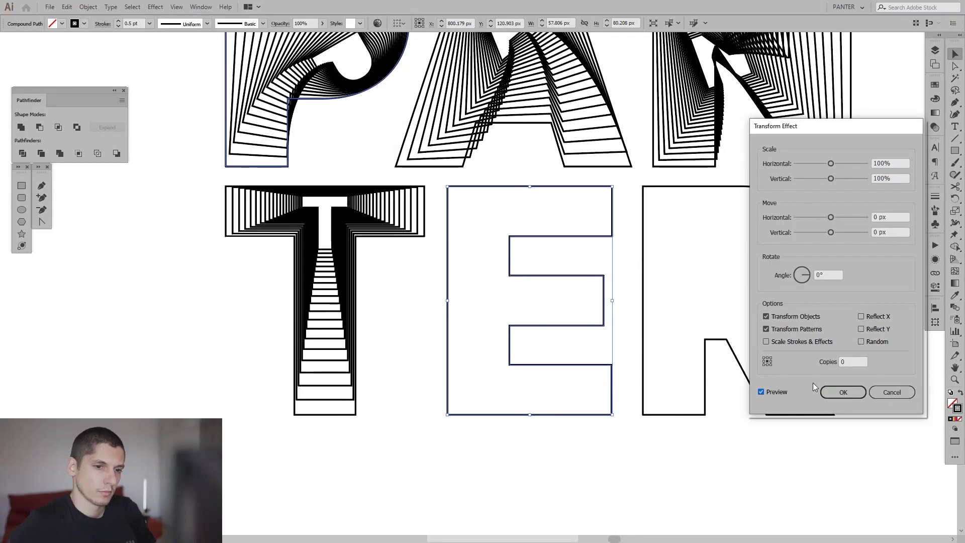
Give the E's Transform effect 20 copies and a horizontal and vertical scale of 93%
key(Tab)
text(93)
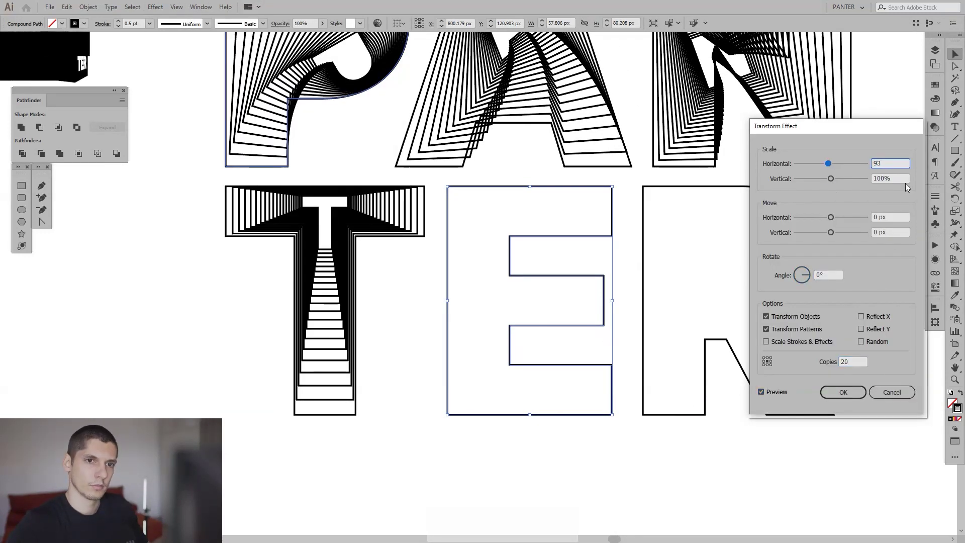
key(Tab)
text(93)
Set the horizontal move of the E's copies to -1.5 px and apply the effect
key(Tab)
text(-1.5)
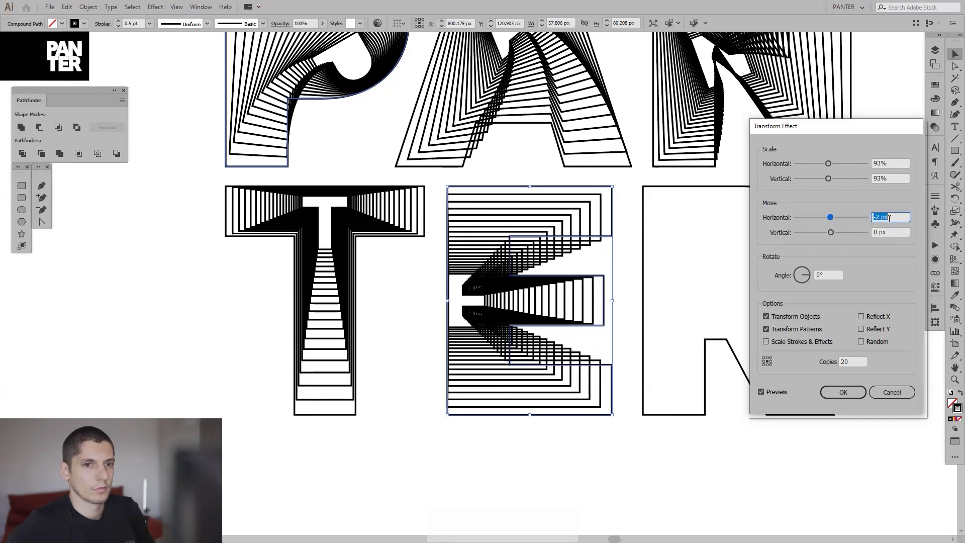
click(894, 232)
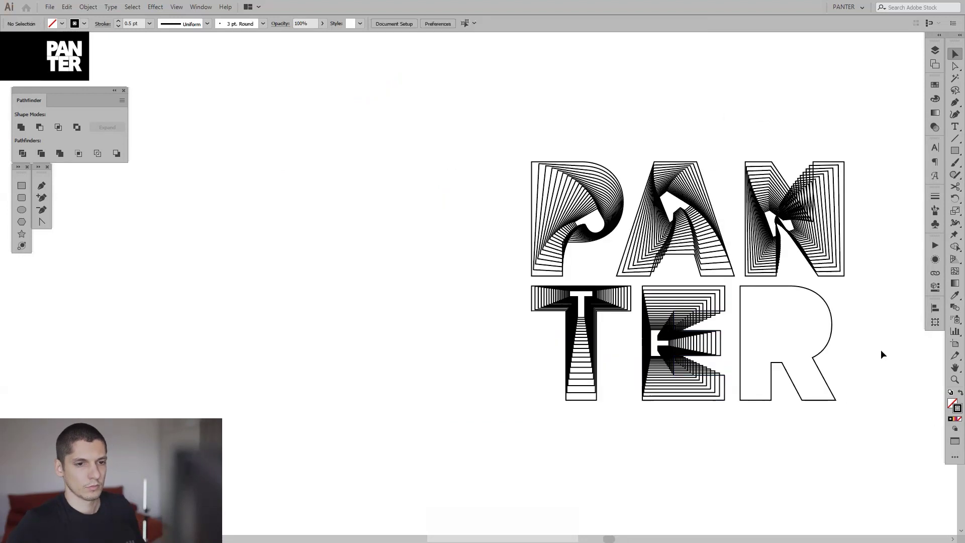
Select the letter R and start a Transform effect on it with the preview on
scroll(676, 315, down, 3)
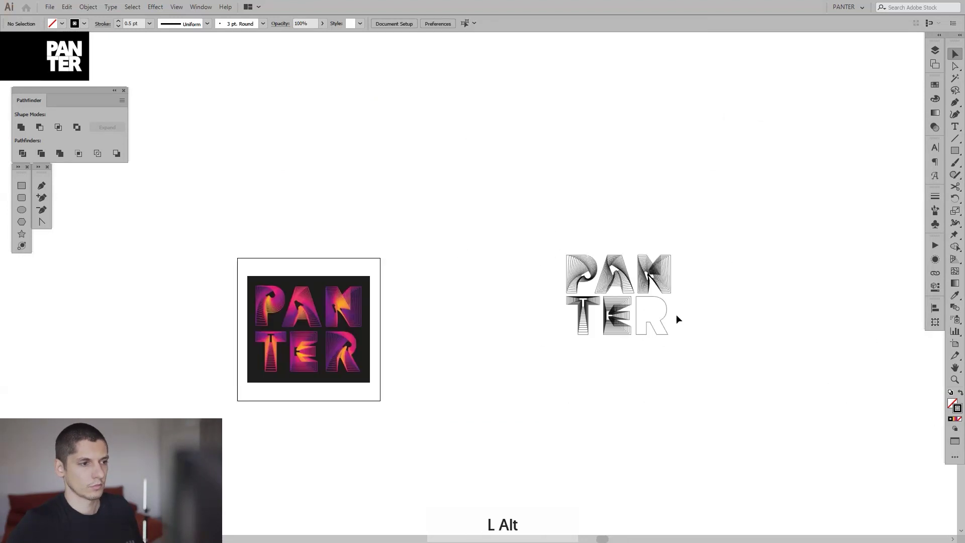
scroll(704, 315, up, 2)
drag(743, 322, 618, 299)
click(618, 299)
scroll(624, 295, up, 3)
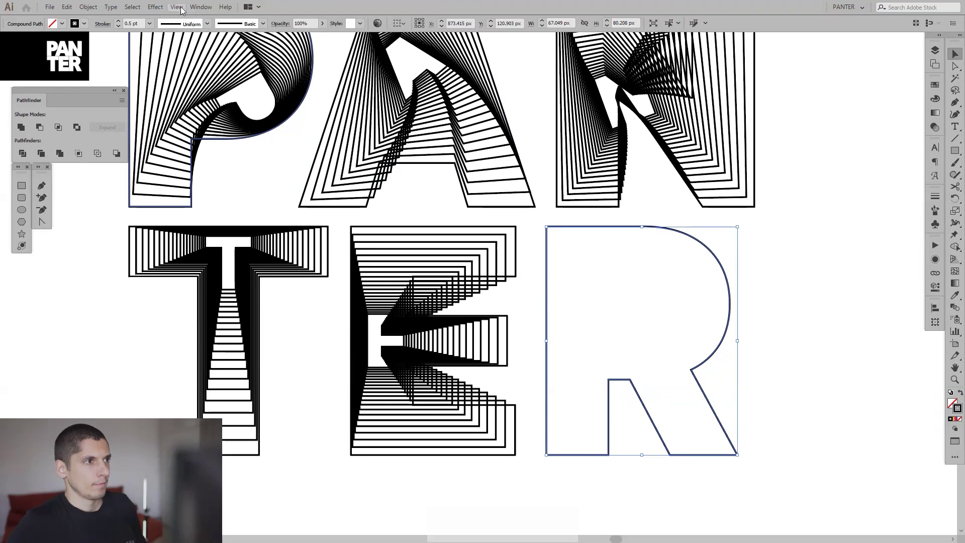
click(155, 6)
mouse_move(221, 91)
click(290, 123)
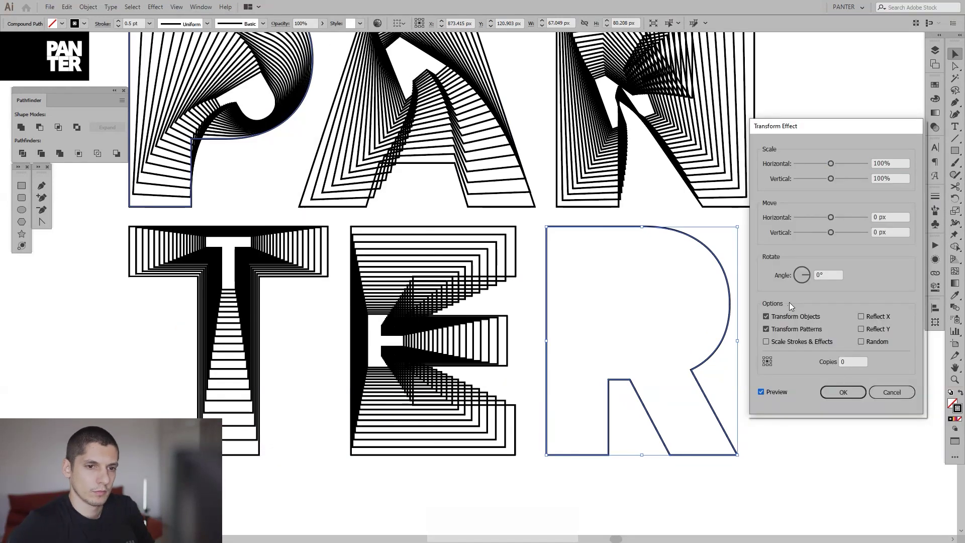
Give the R's Transform effect 20 copies and a horizontal and vertical scale of 93%
text(93)
key(Tab)
text(93)
Set the rotation angle of the R's copies to 2°
key(Tab)
key(Tab)
key(Tab)
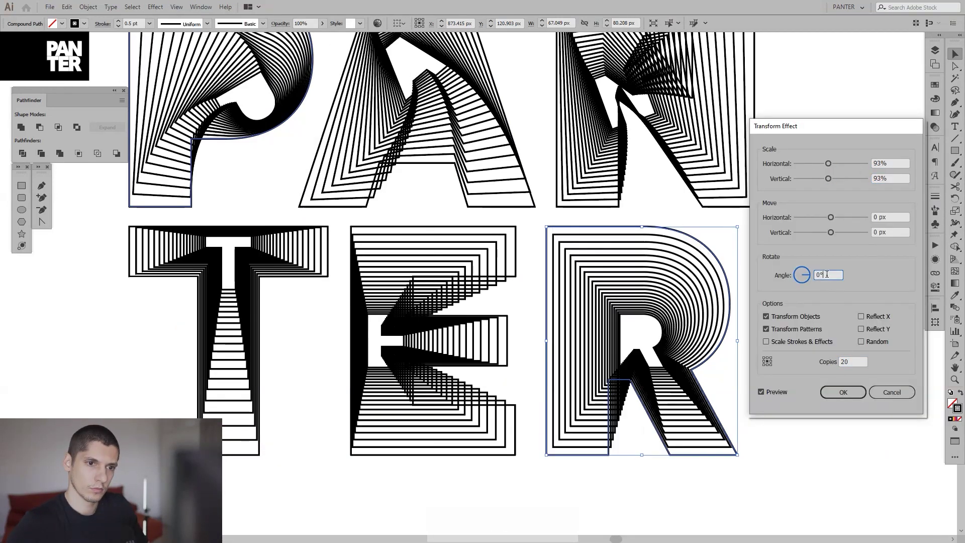
key(Up)
key(Up)
Set the horizontal and vertical move of the R's copies to -1 px each, apply the effect and deselect the letter
click(892, 229)
key(Down)
click(891, 217)
key(Down)
key(Return)
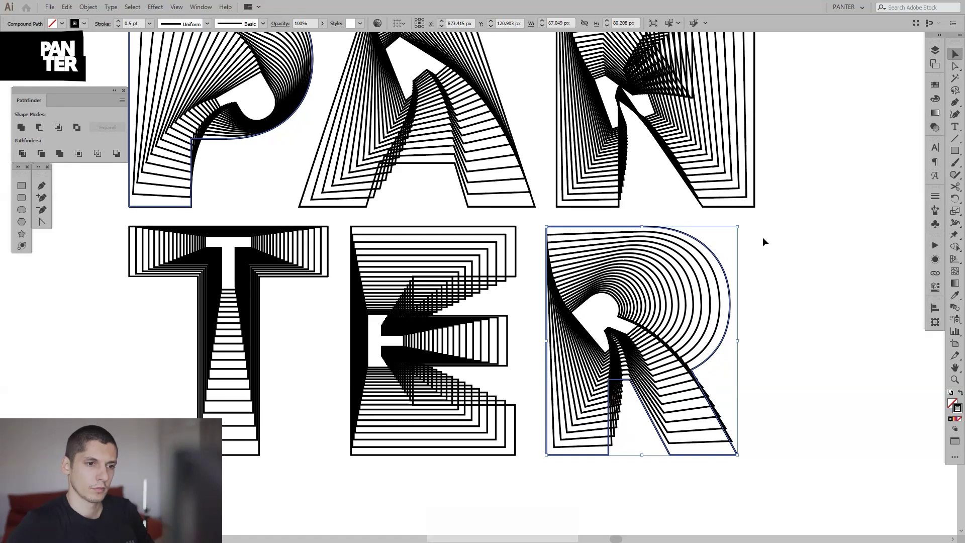
click(762, 238)
Duplicate the whole PANTER line lettering and place the copy to the right of the original
scroll(761, 241, down, 4)
drag(764, 249, 767, 249)
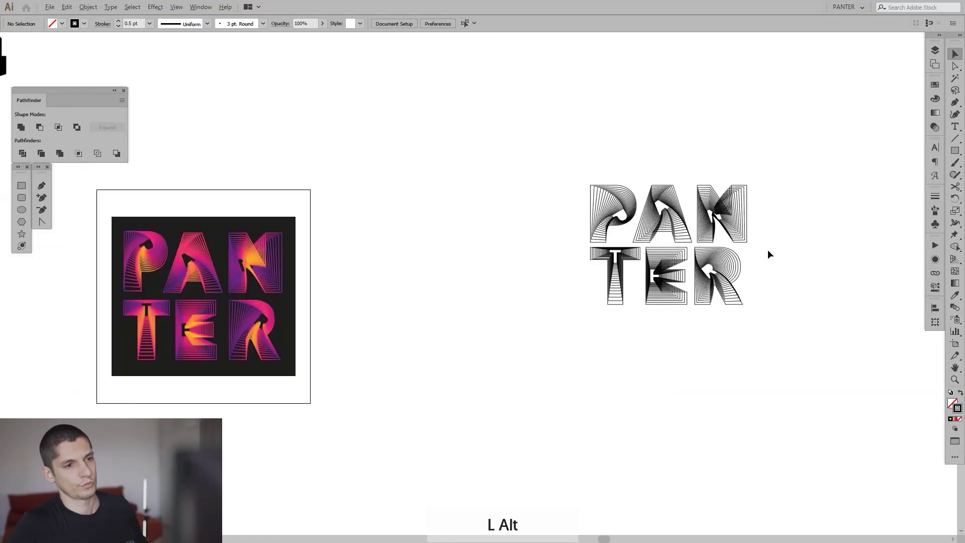
drag(798, 331, 604, 216)
drag(771, 228, 559, 231)
scroll(559, 231, up, 2)
drag(483, 224, 664, 229)
drag(319, 214, 320, 213)
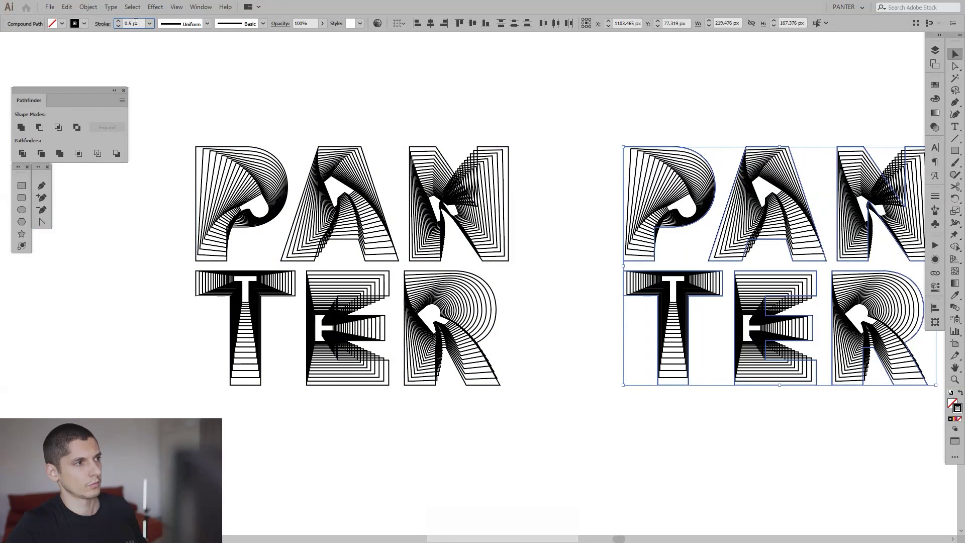
Set the stroke weight of the duplicated lettering to 0.75 pt and deselect it
scroll(136, 23, up, 1)
click(771, 114)
key(space)
drag(772, 114, 640, 110)
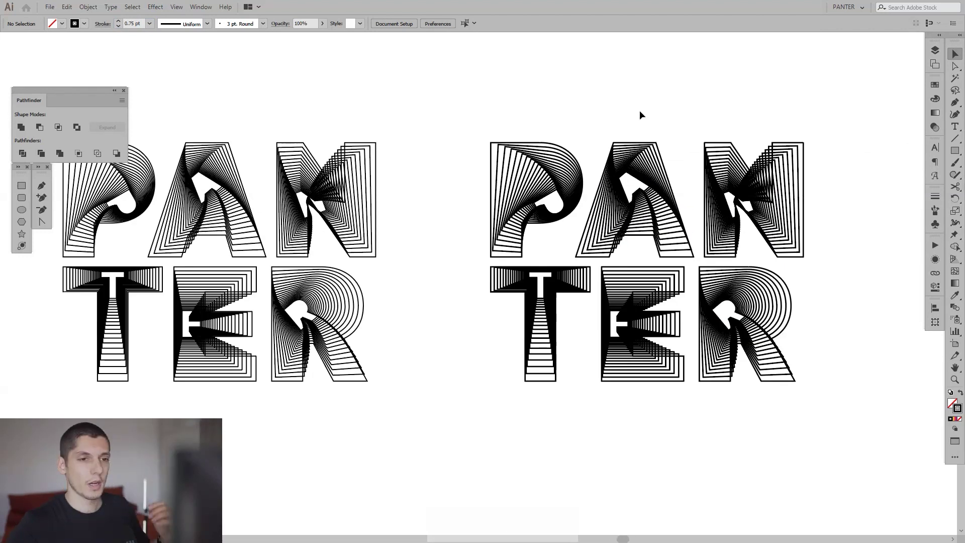
Move the thicker copy of the lettering about 40 px further right from the original and deselect it
key(space)
drag(701, 113, 640, 134)
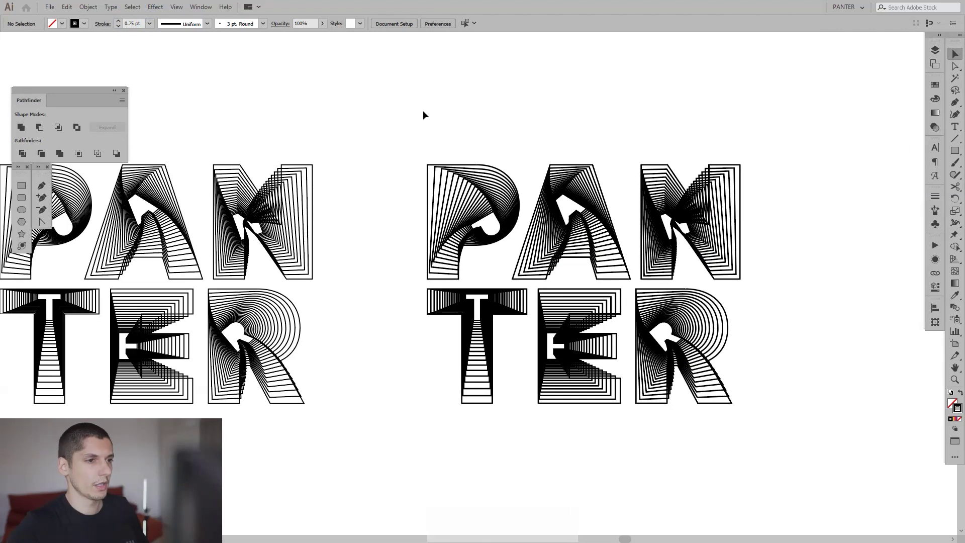
drag(423, 115, 765, 425)
drag(684, 358, 741, 359)
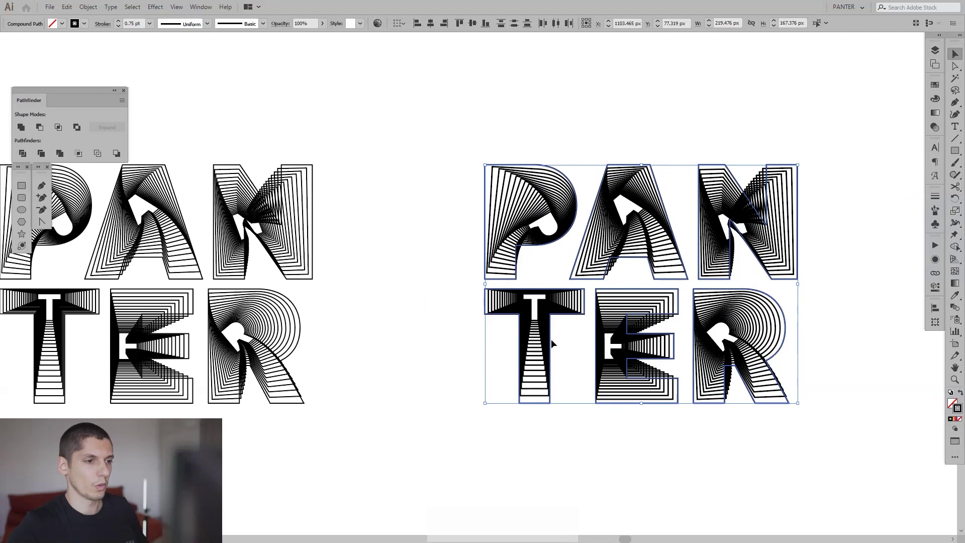
drag(396, 332, 441, 324)
click(470, 329)
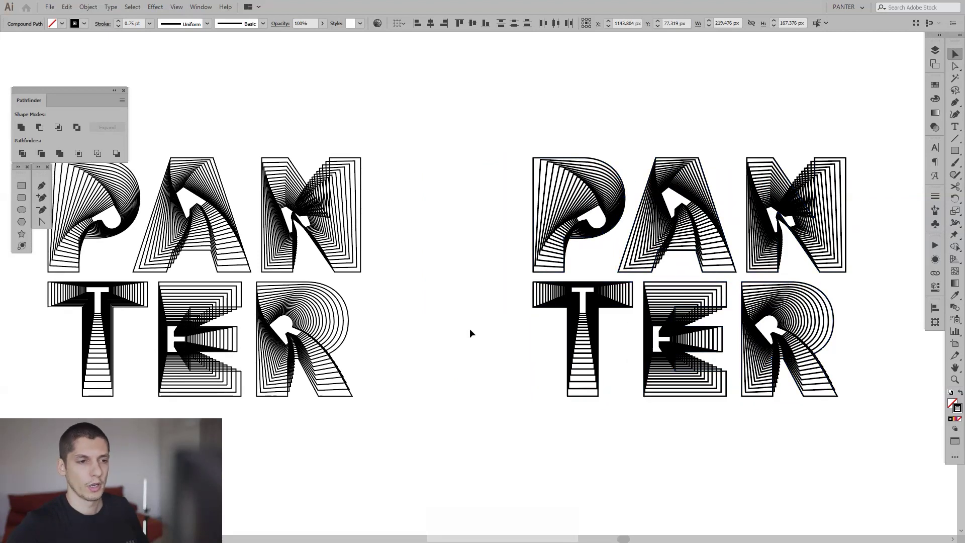
Compare the line density of the thicker lettering with the thinner original up close
scroll(595, 331, up, 3)
drag(653, 335, 605, 382)
scroll(605, 382, down, 1)
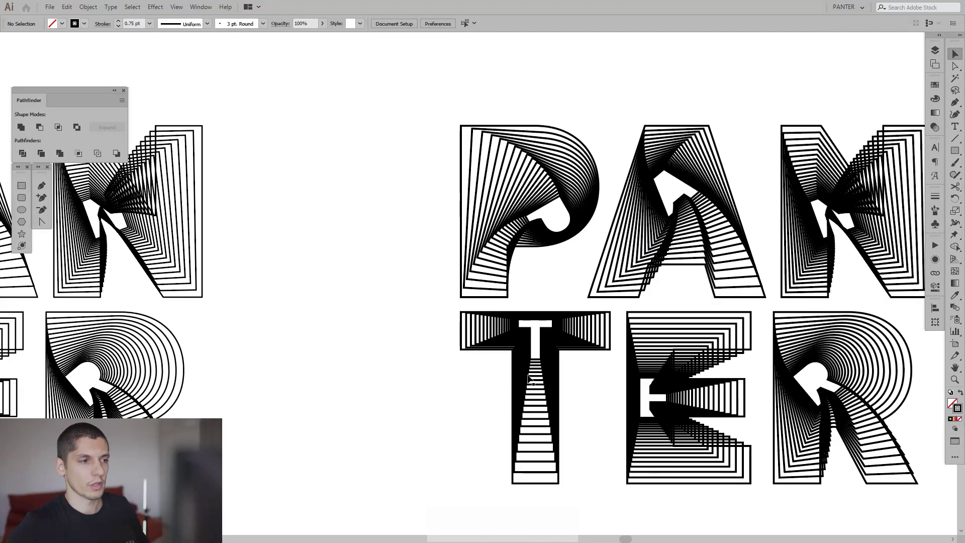
drag(347, 346, 345, 279)
scroll(743, 336, down, 2)
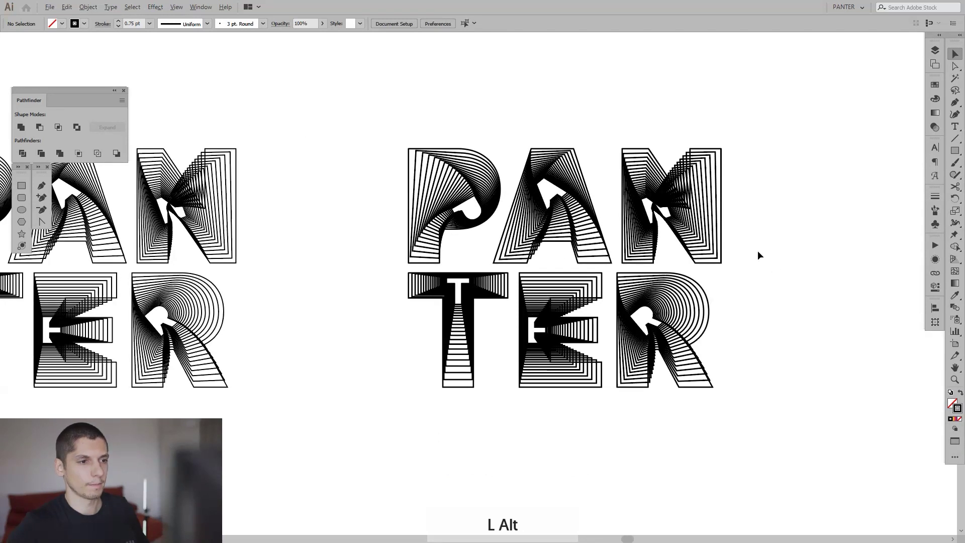
scroll(758, 251, up, 1)
drag(765, 262, 772, 271)
Select all letters of the thicker copy, move them about 86 px further right and deselect them
drag(840, 401, 561, 200)
drag(811, 204, 702, 209)
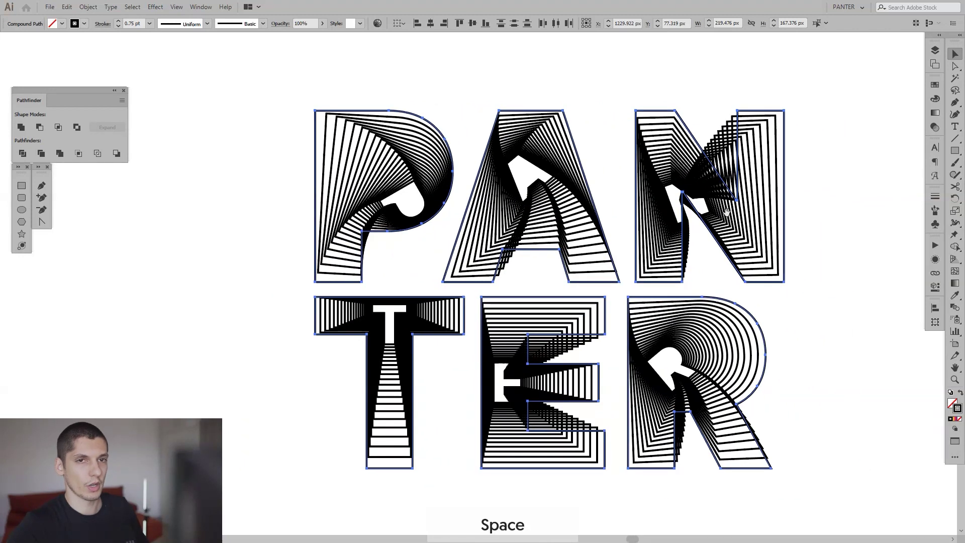
click(891, 159)
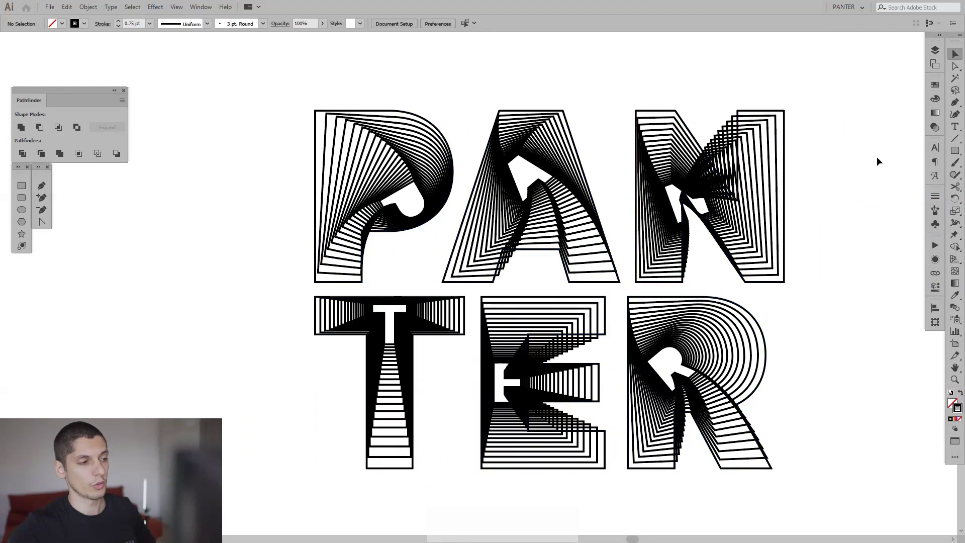
Draw a rectangle about 80 × 35 px above the thicker lettering and give it a black fill without a stroke
drag(661, 82, 606, 250)
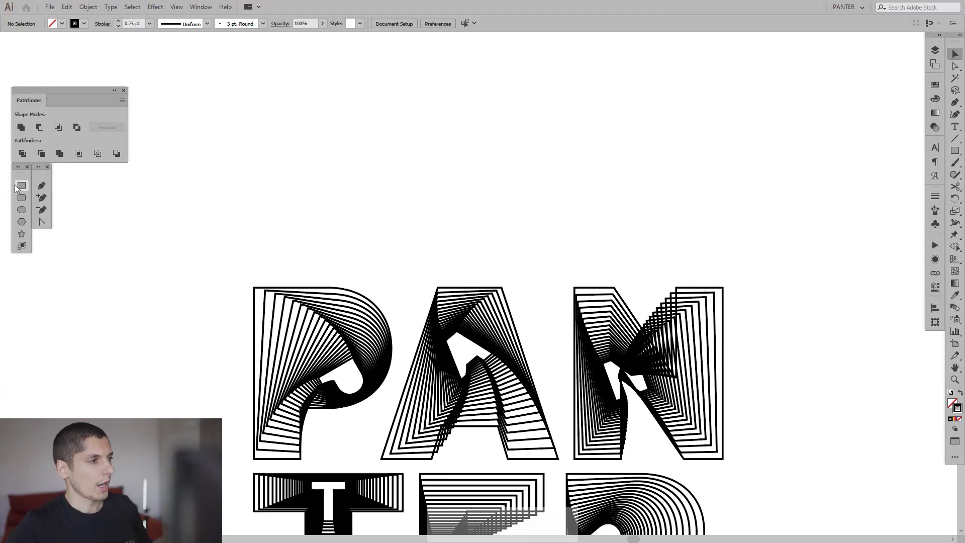
key(m)
mouse_move(427, 114)
mouse_down()
mouse_move(595, 168)
mouse_move(599, 190)
mouse_up()
key(shift+x)
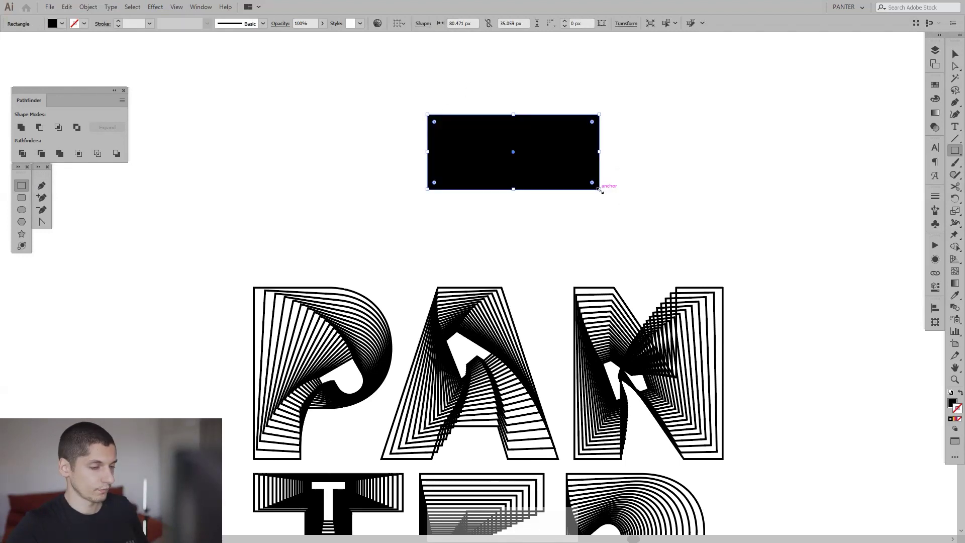
Try the yellow-to-purple linear gradient on the rectangle's stroke and set the stroke back to none
key(v)
scroll(530, 118, up, 1)
drag(595, 136, 664, 180)
scroll(561, 161, up, 1)
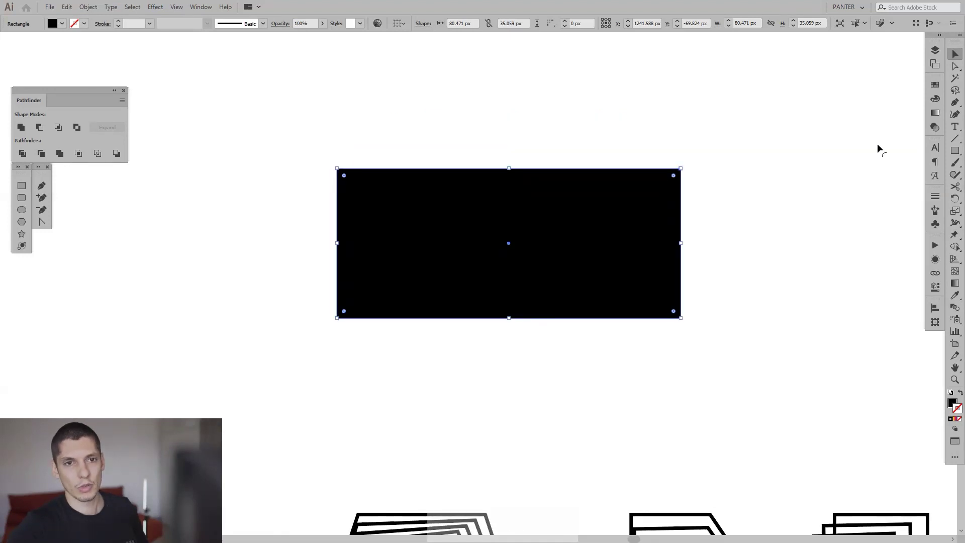
click(934, 114)
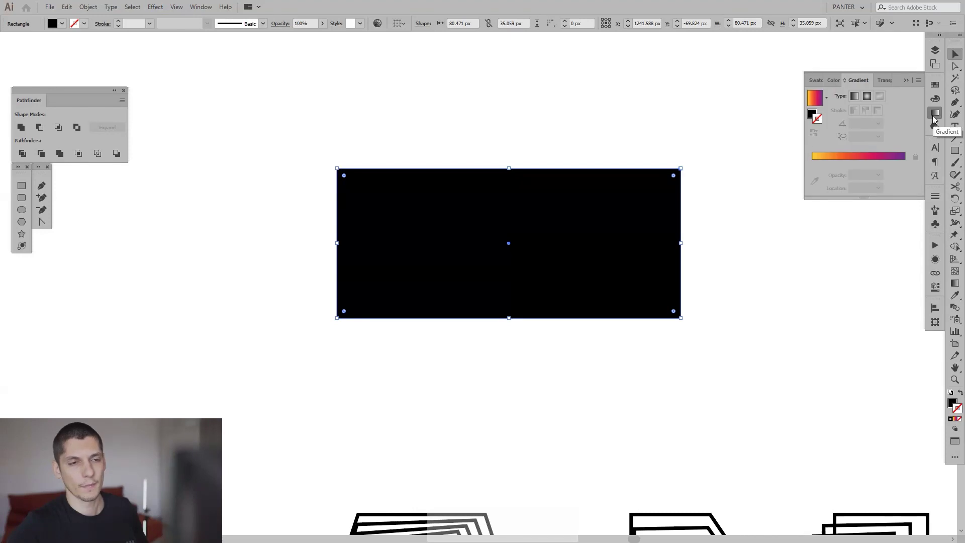
click(855, 159)
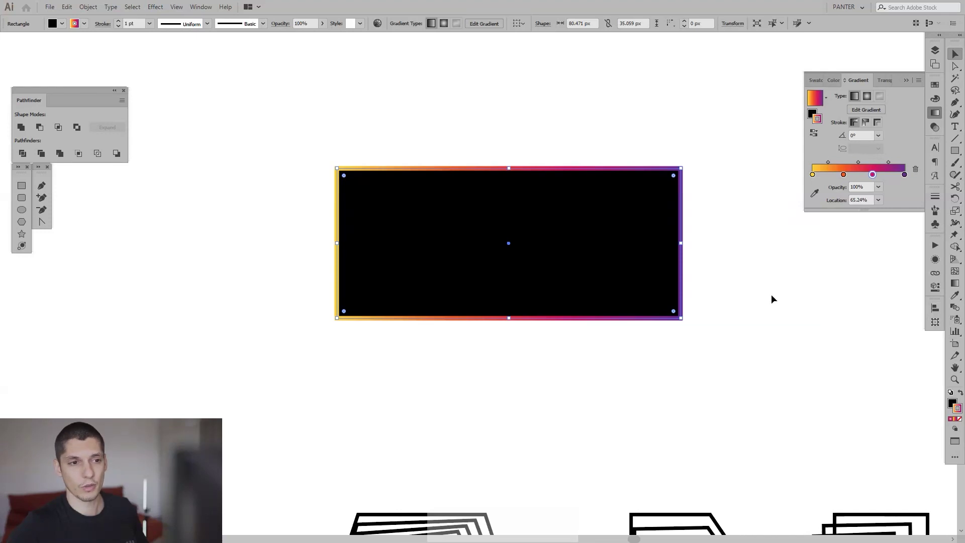
click(957, 407)
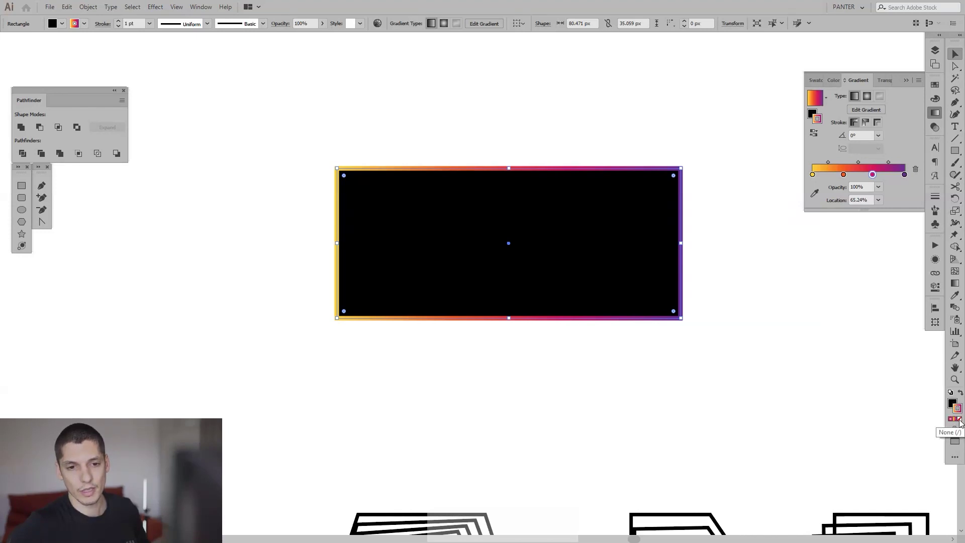
click(959, 419)
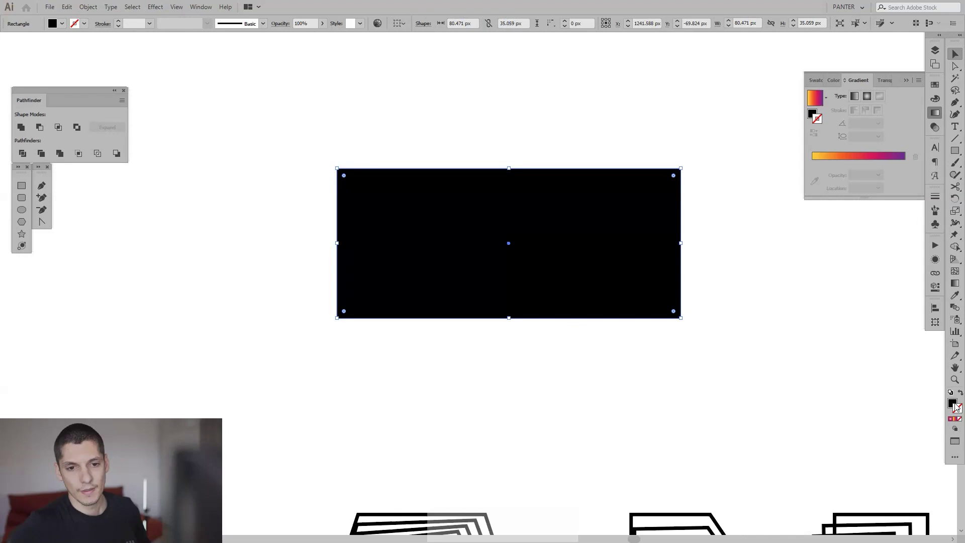
Fill the black rectangle with the yellow, orange, magenta and purple linear gradient
click(953, 404)
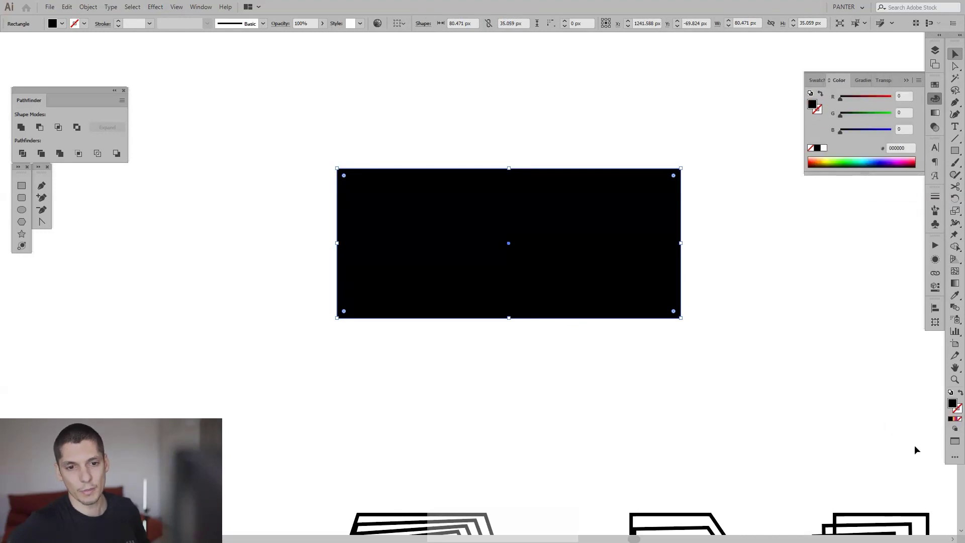
click(935, 113)
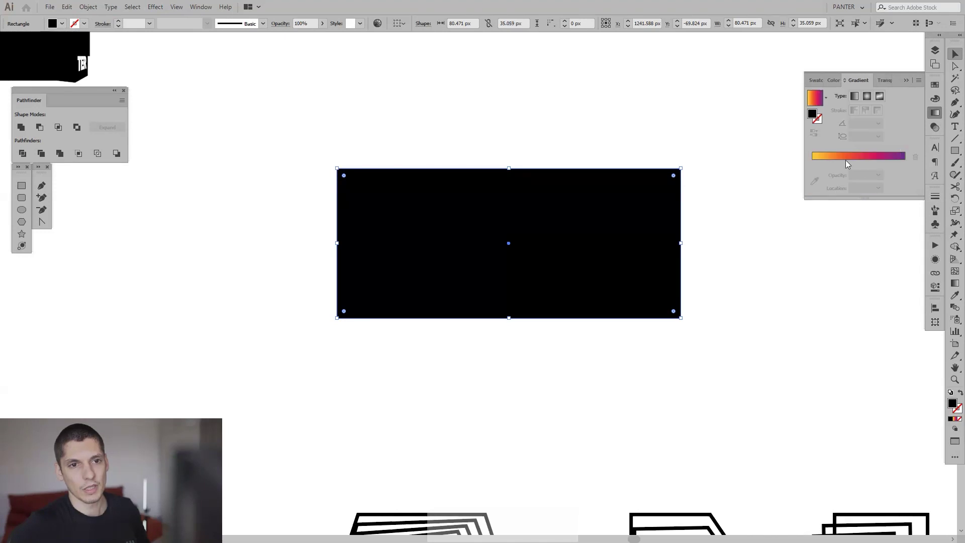
click(846, 159)
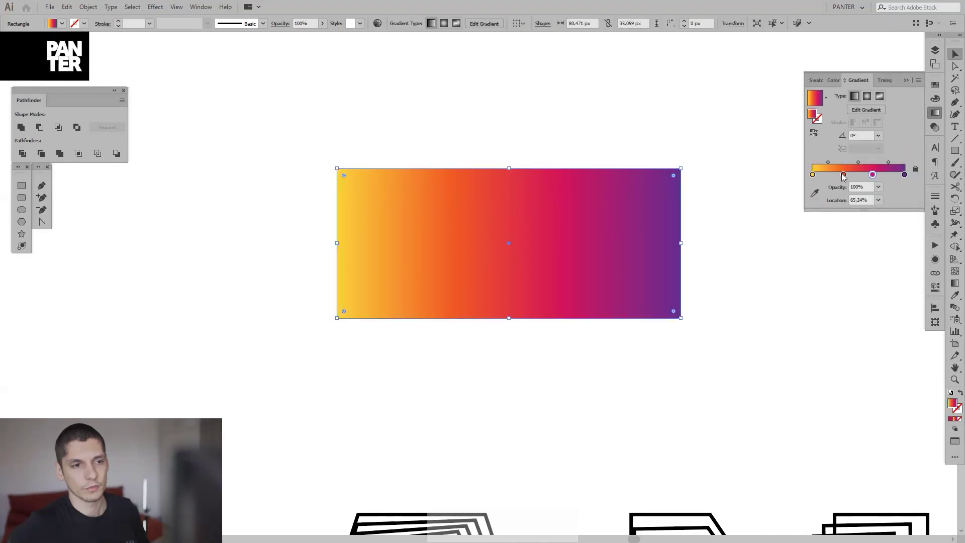
Remove the yellow stop from the rectangle's gradient, move the orange stop to 0% and place the magenta stop at about 50%
click(843, 174)
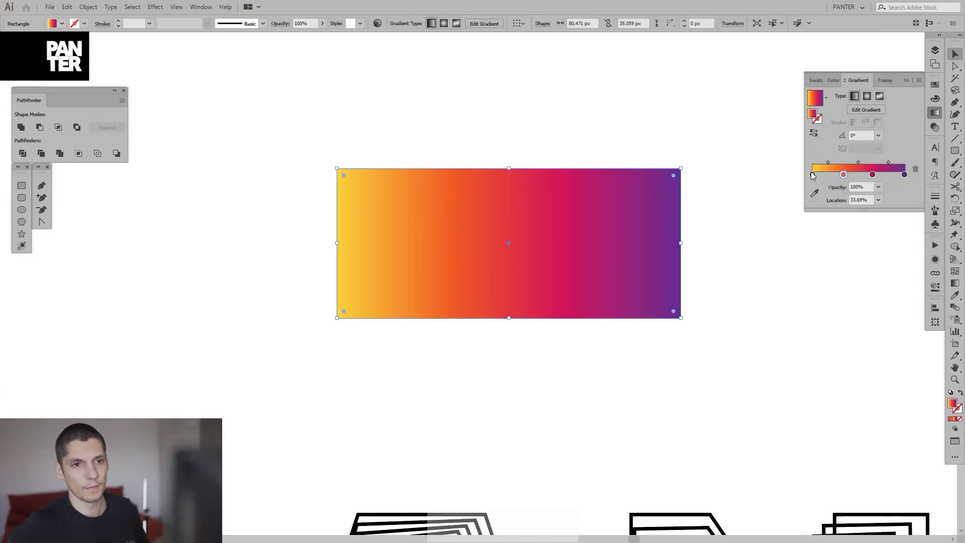
drag(812, 175, 787, 179)
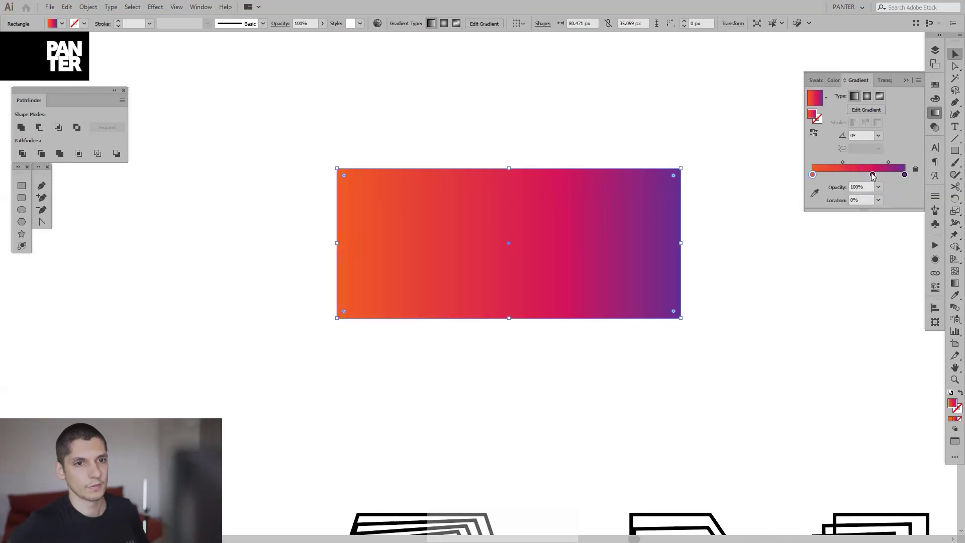
drag(872, 176, 860, 175)
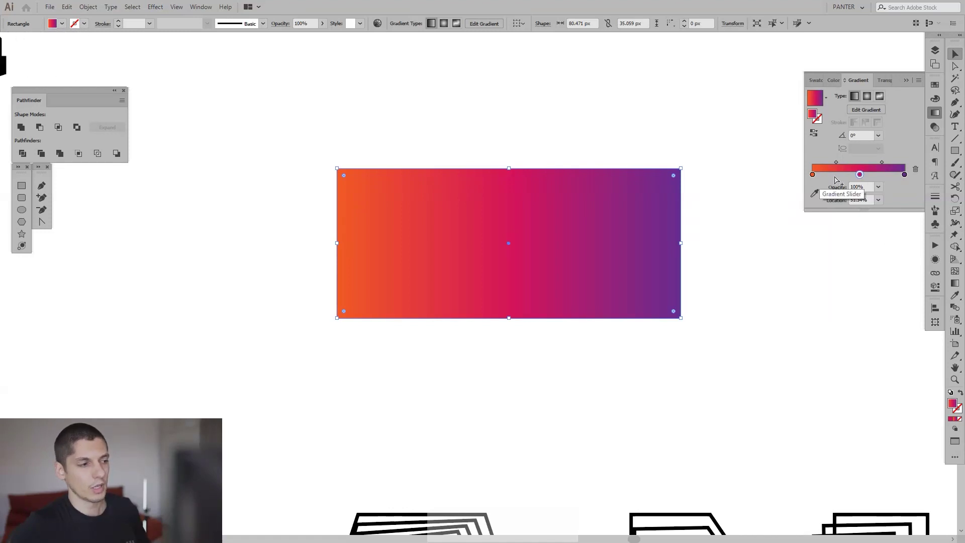
click(812, 175)
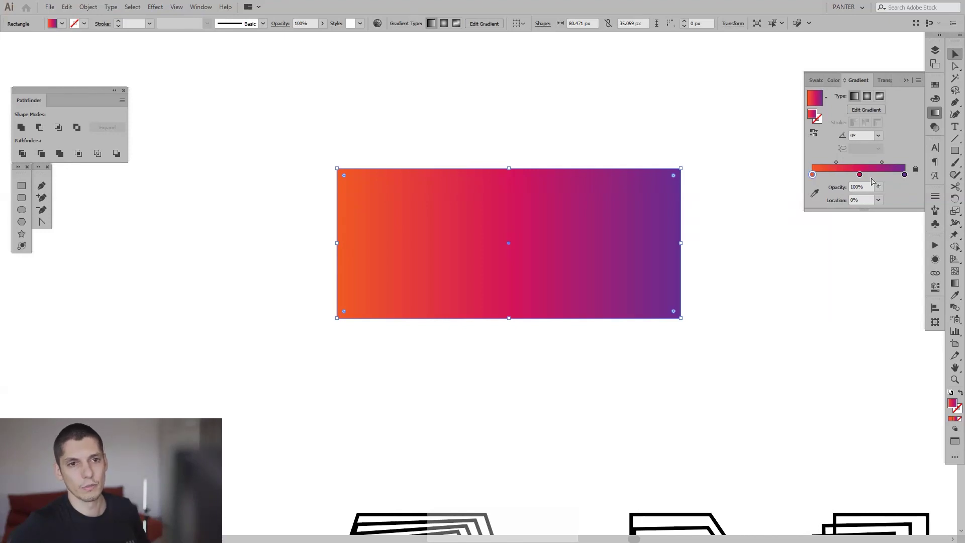
click(860, 175)
drag(860, 175, 859, 176)
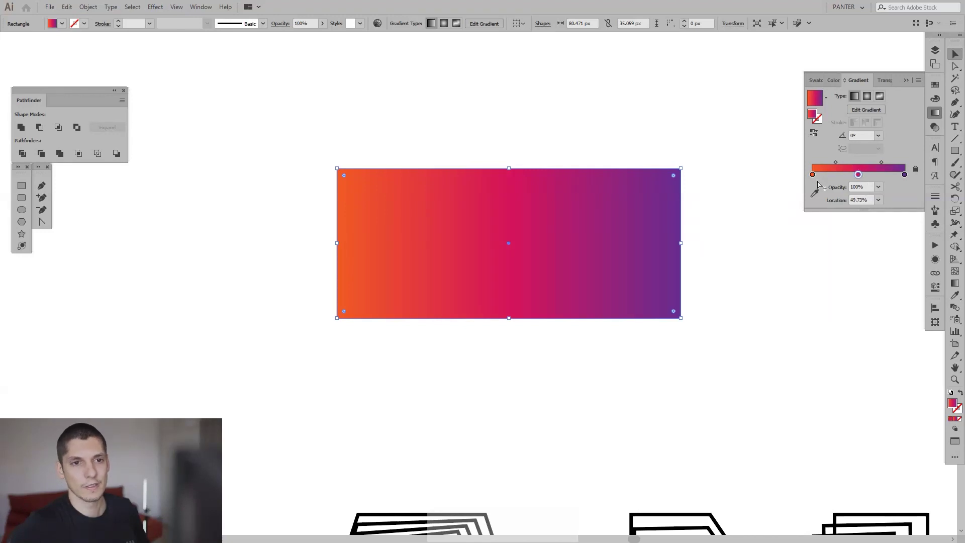
Try duplicating the orange stop and adding extra colour stops along the gradient, and remove them again
click(813, 175)
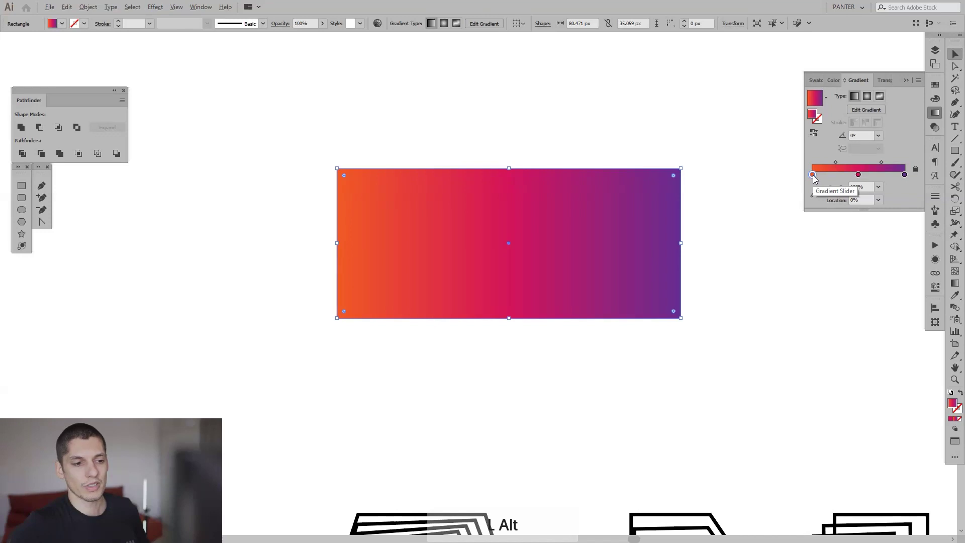
drag(814, 176, 838, 178)
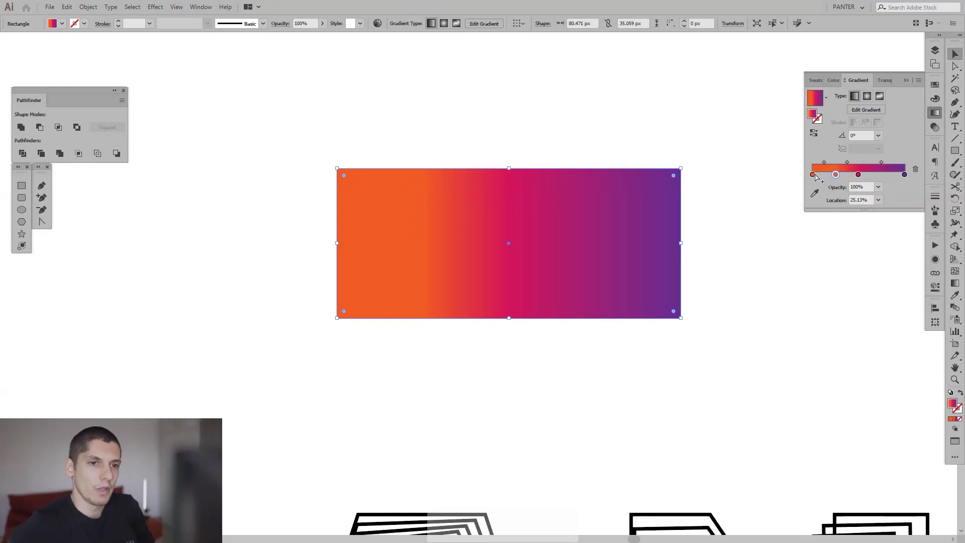
drag(817, 177, 830, 175)
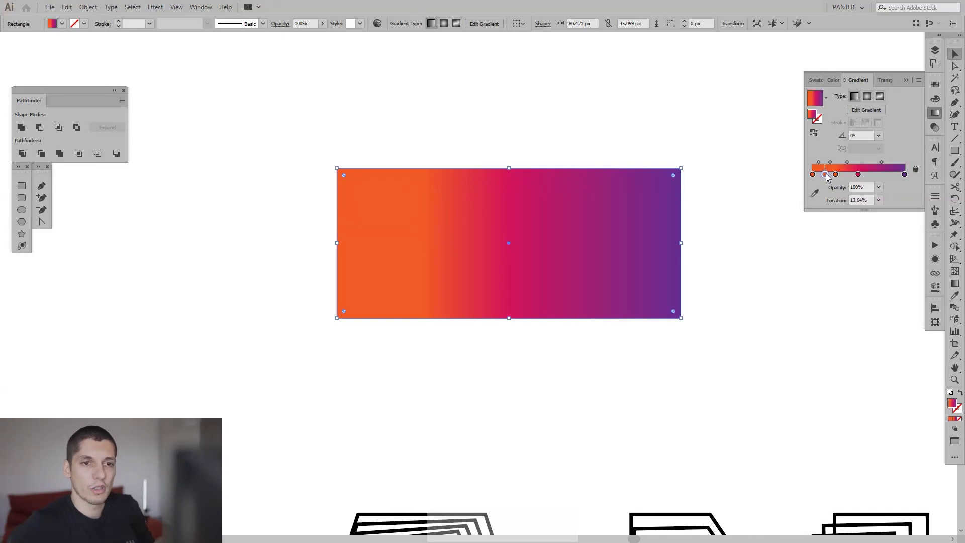
click(847, 176)
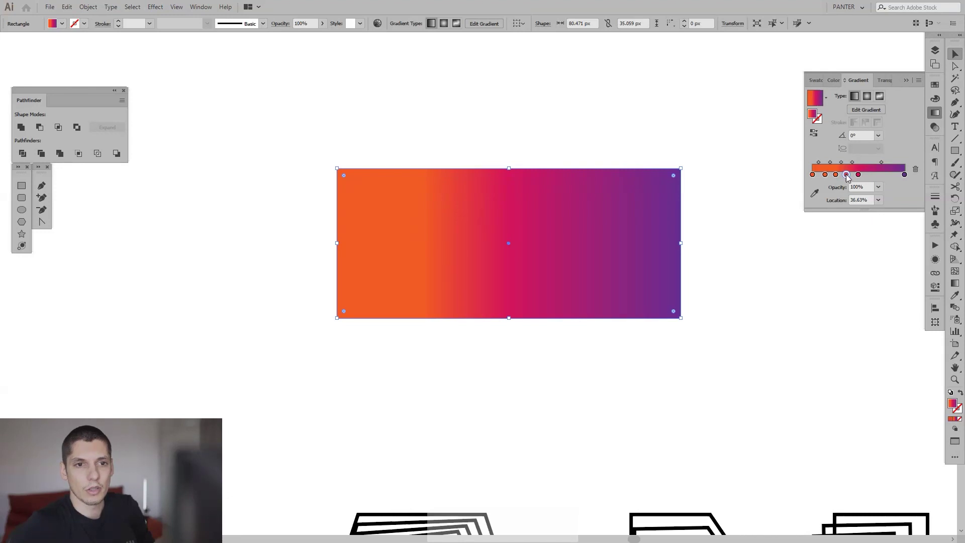
click(879, 174)
click(868, 175)
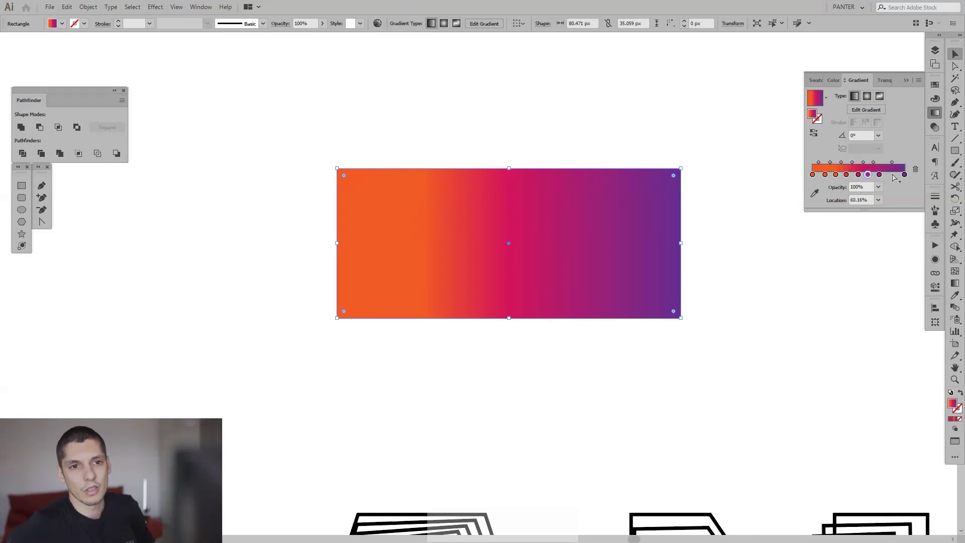
click(890, 176)
drag(879, 175, 832, 201)
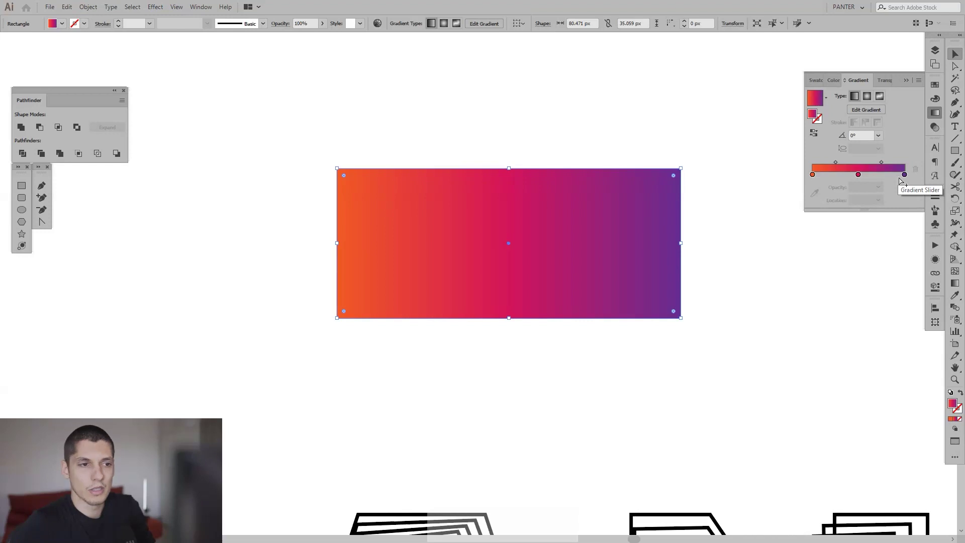
Look through the colour choices for the orange, magenta and purple gradient stops, including swatches, RGB values and the colour picker
click(812, 176)
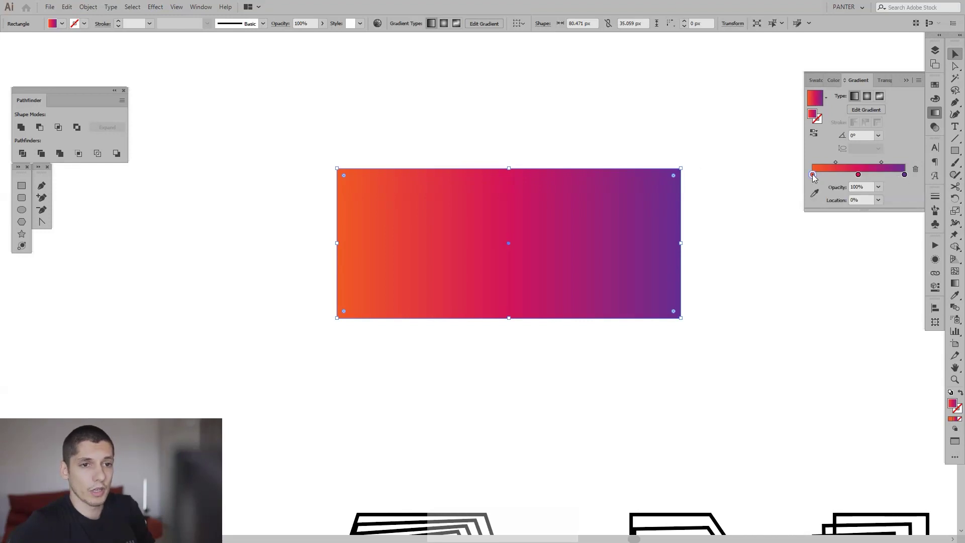
double_click(813, 175)
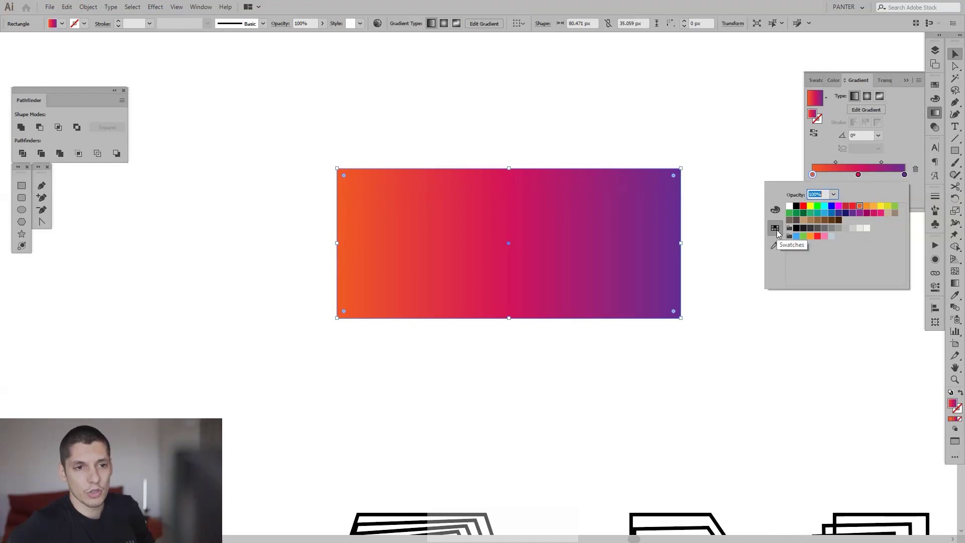
click(781, 214)
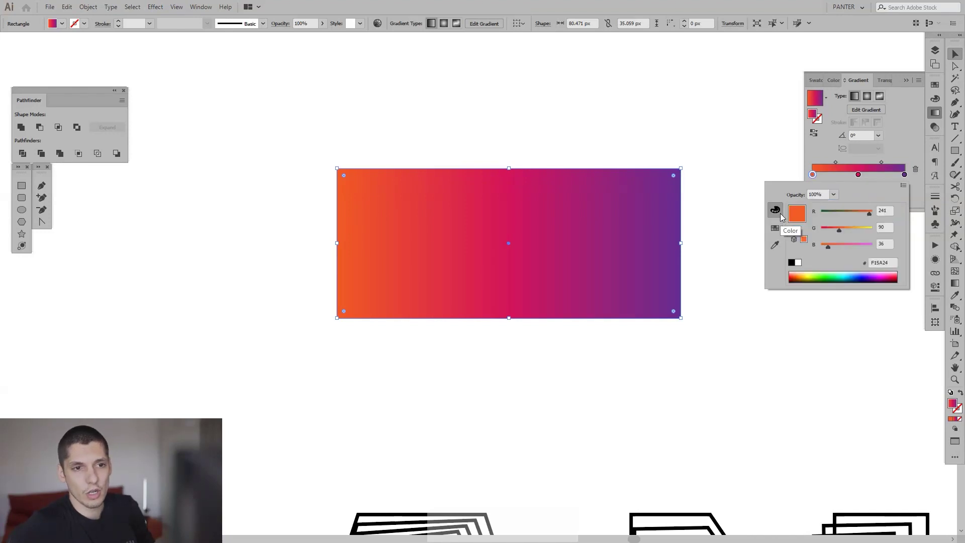
click(775, 246)
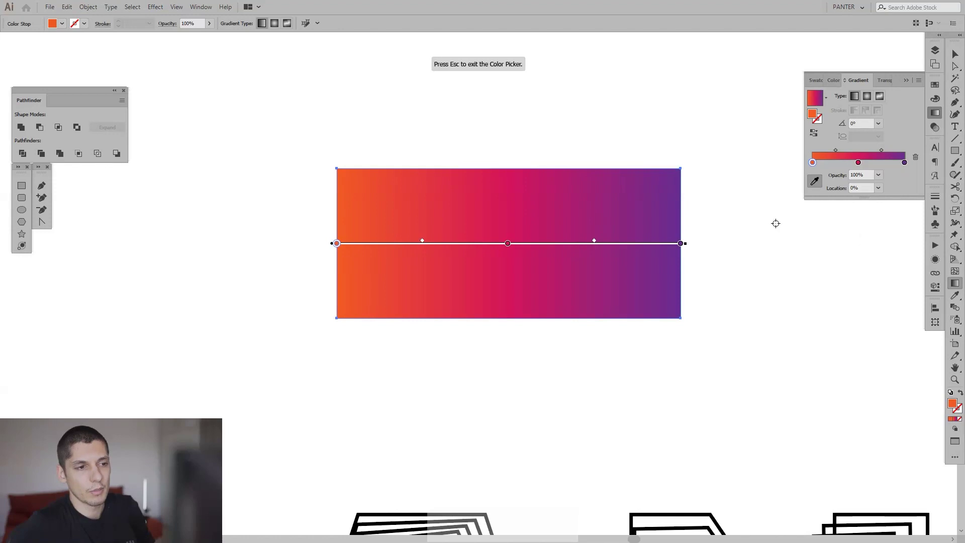
key(Escape)
double_click(812, 164)
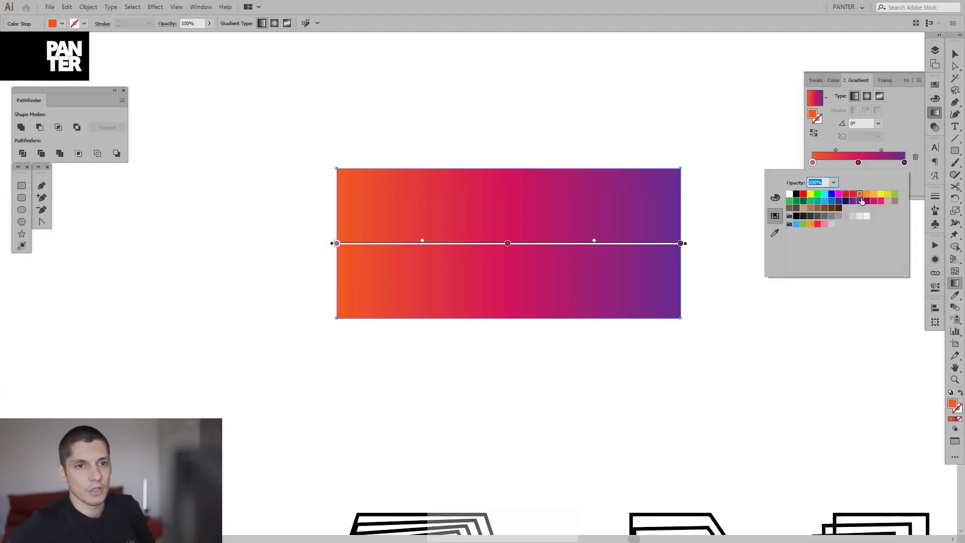
double_click(858, 163)
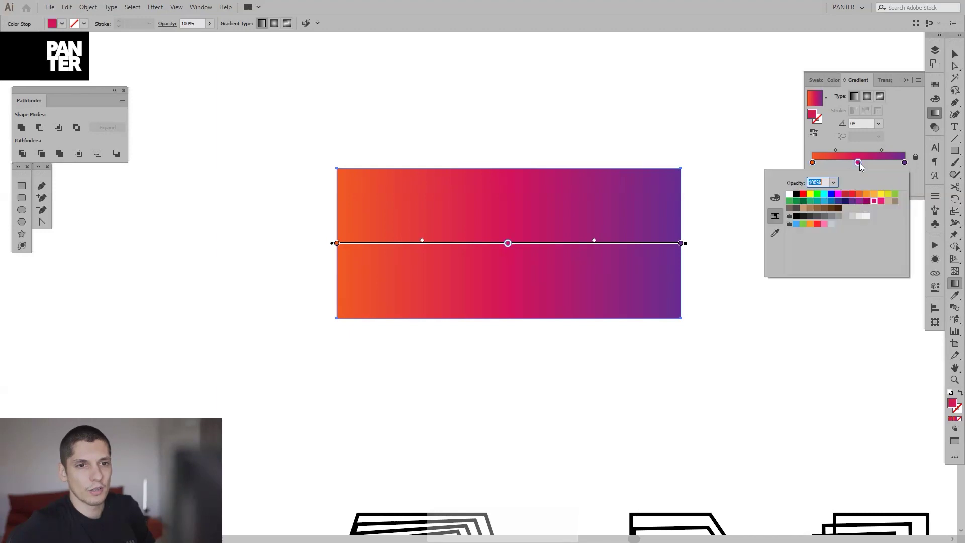
double_click(904, 163)
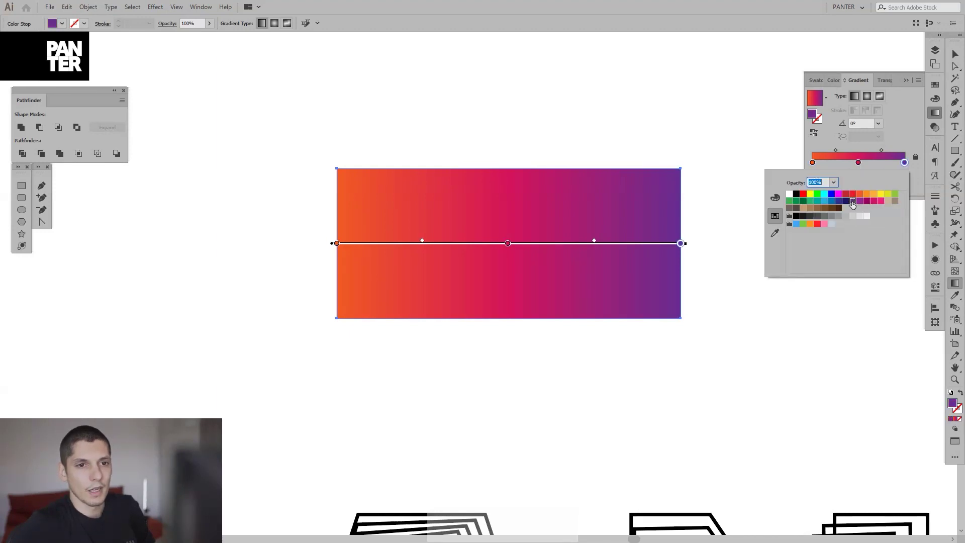
Change the rectangle's gradient type from linear to radial and deselect the rectangle
click(956, 54)
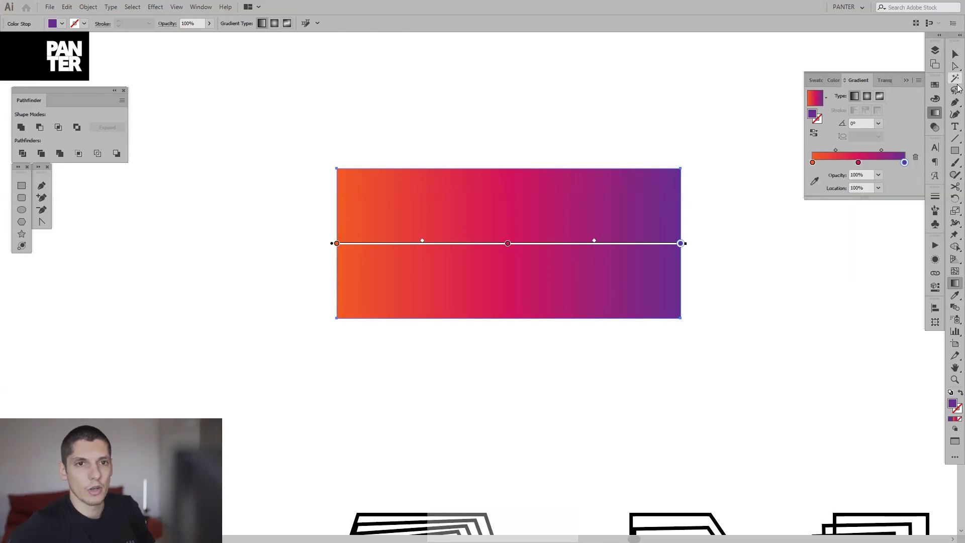
click(957, 54)
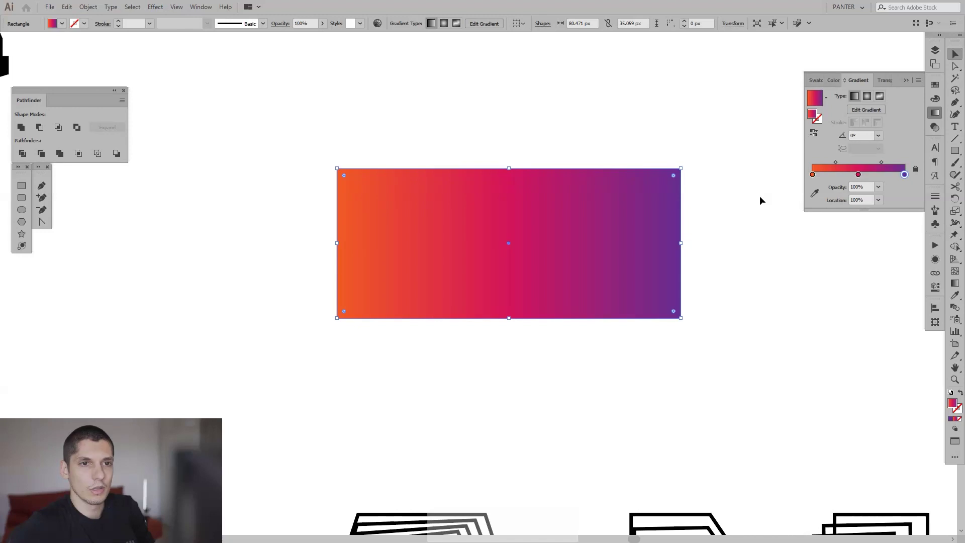
click(867, 99)
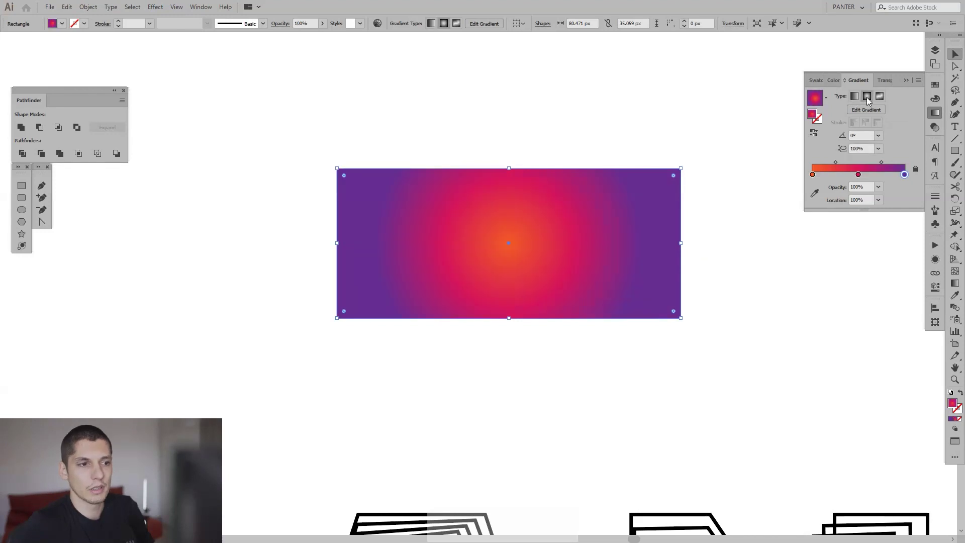
click(725, 143)
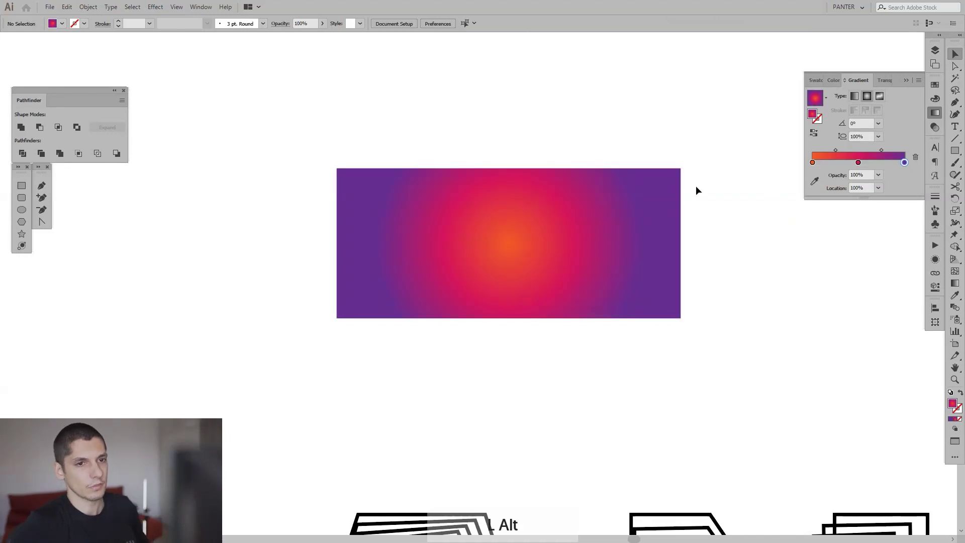
Examine how the colours are distributed in the finished PANTER artwork as a reference for the rectangle's radial gradient
scroll(695, 186, down, 4)
drag(451, 289, 603, 264)
scroll(580, 264, down, 2)
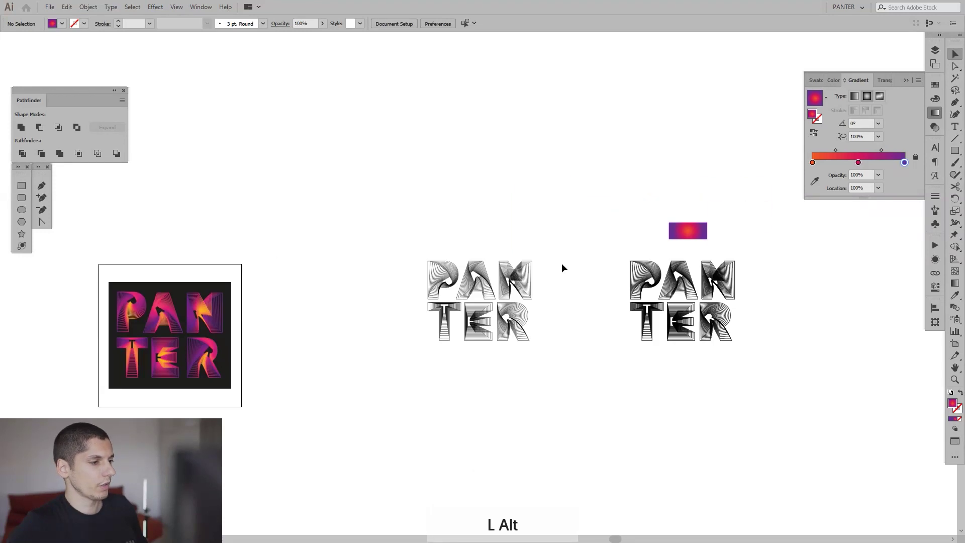
drag(267, 304, 329, 285)
scroll(321, 287, up, 3)
scroll(313, 293, down, 1)
drag(514, 289, 345, 283)
scroll(345, 282, down, 1)
drag(700, 246, 503, 252)
scroll(684, 218, up, 2)
scroll(721, 164, up, 2)
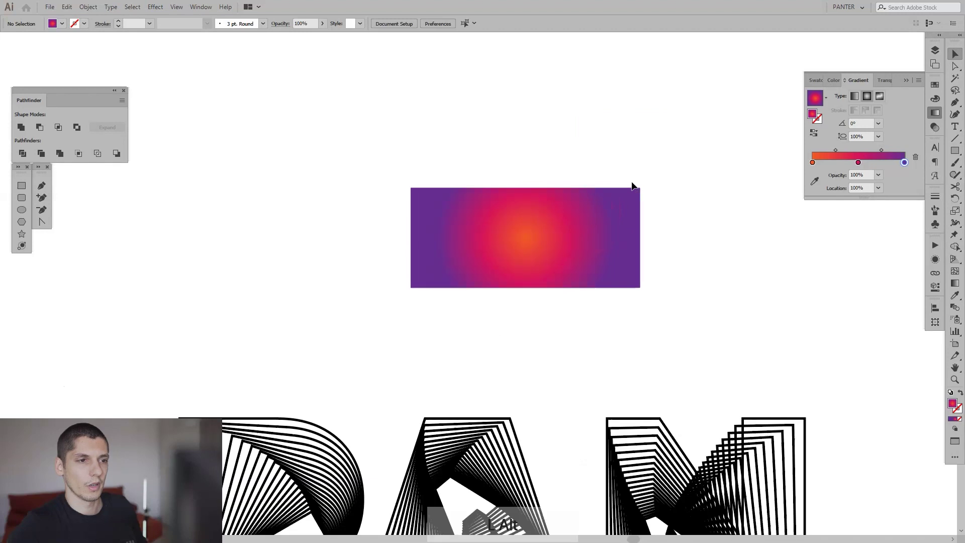
Select the rectangle, move its magenta gradient stop to about 74%, and have orange stops at 0% and about one third along
click(535, 221)
scroll(571, 210, up, 1)
scroll(699, 188, up, 1)
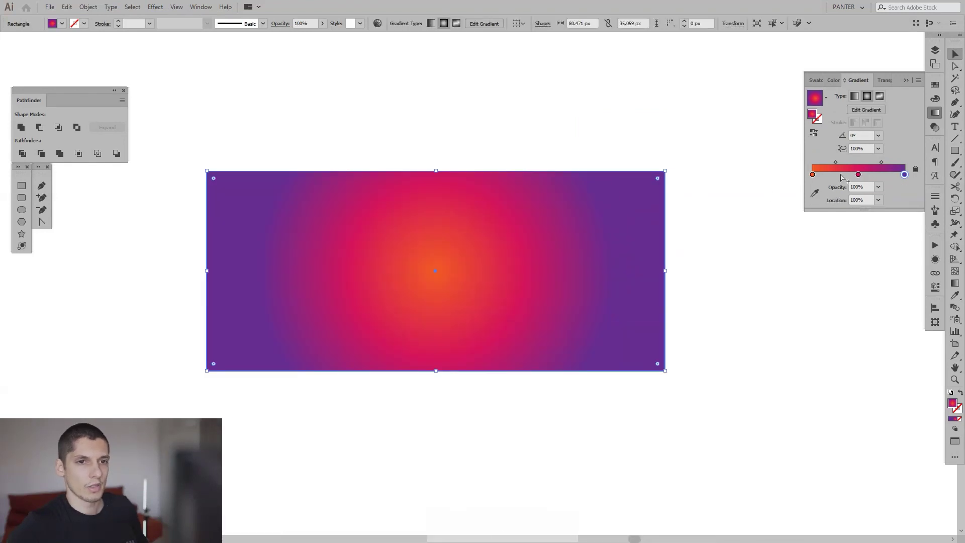
drag(858, 174, 881, 175)
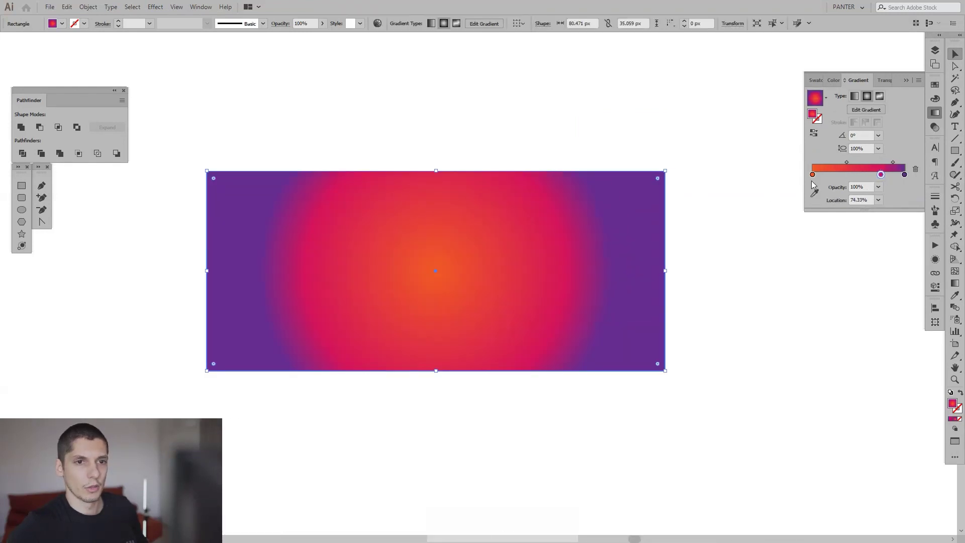
drag(813, 175, 789, 174)
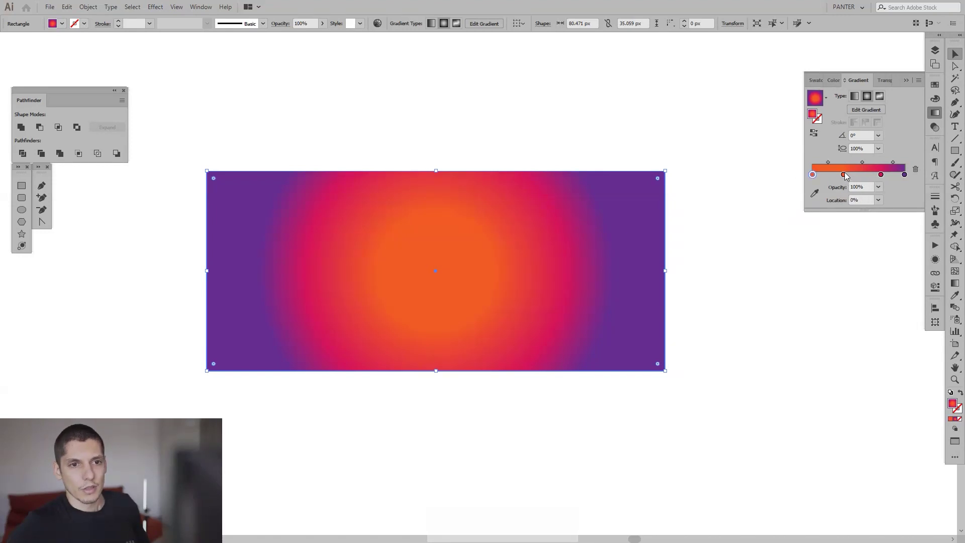
Move the rectangle's magenta gradient stop to about 65% and recolour its 0% stop with a lighter orange swatch
drag(844, 175, 872, 176)
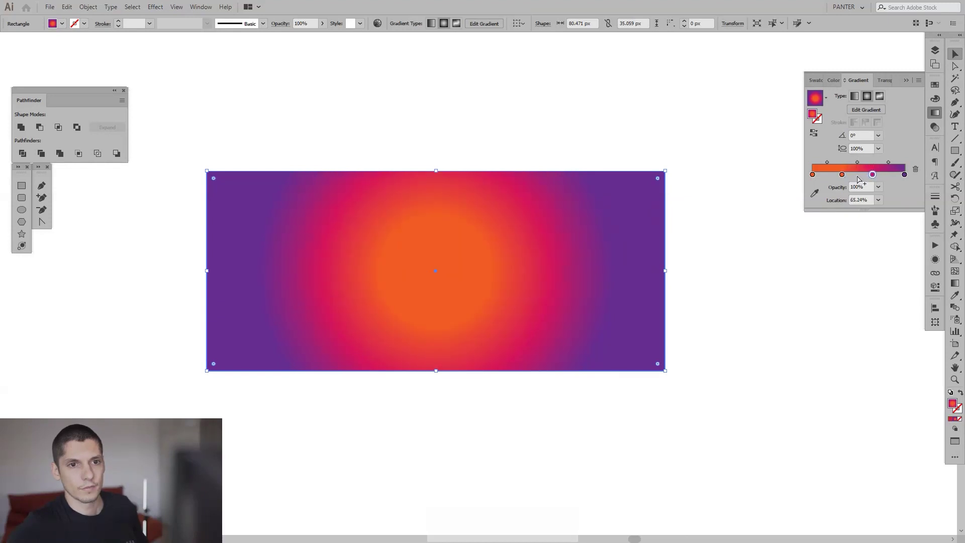
double_click(812, 175)
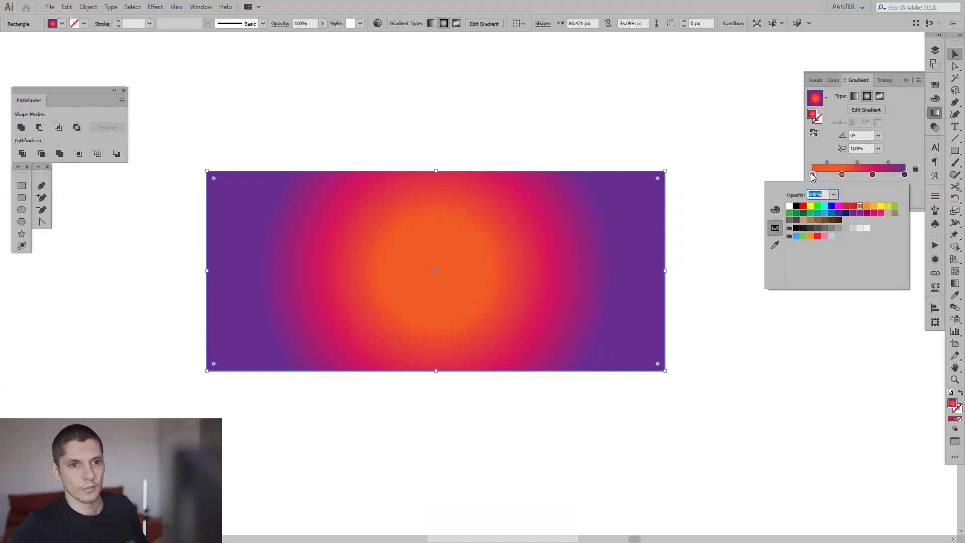
click(866, 206)
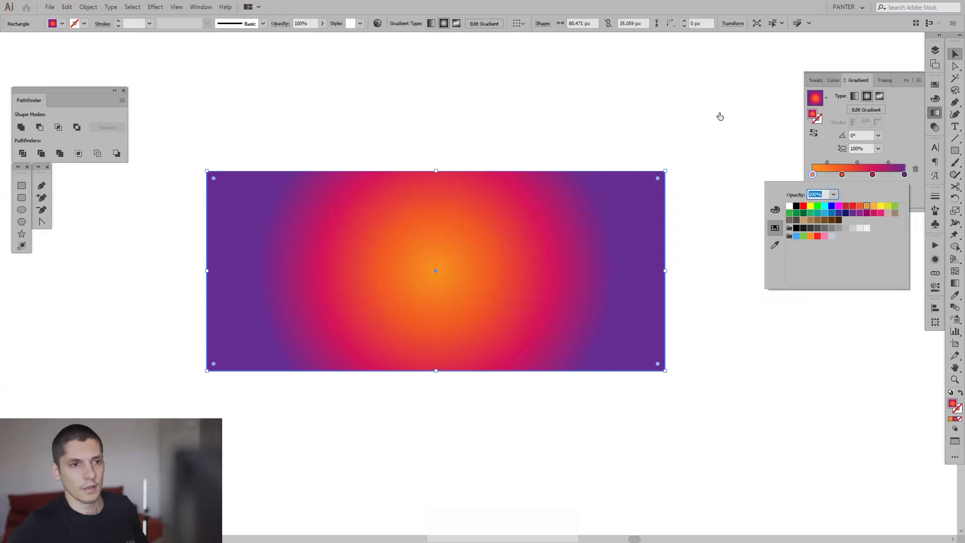
click(955, 54)
click(694, 104)
Add the gradient rectangle to the swatches as a new pattern swatch
scroll(641, 116, down, 2)
drag(641, 116, 638, 170)
scroll(661, 137, down, 1)
scroll(639, 172, up, 1)
drag(657, 235, 723, 182)
scroll(724, 182, down, 1)
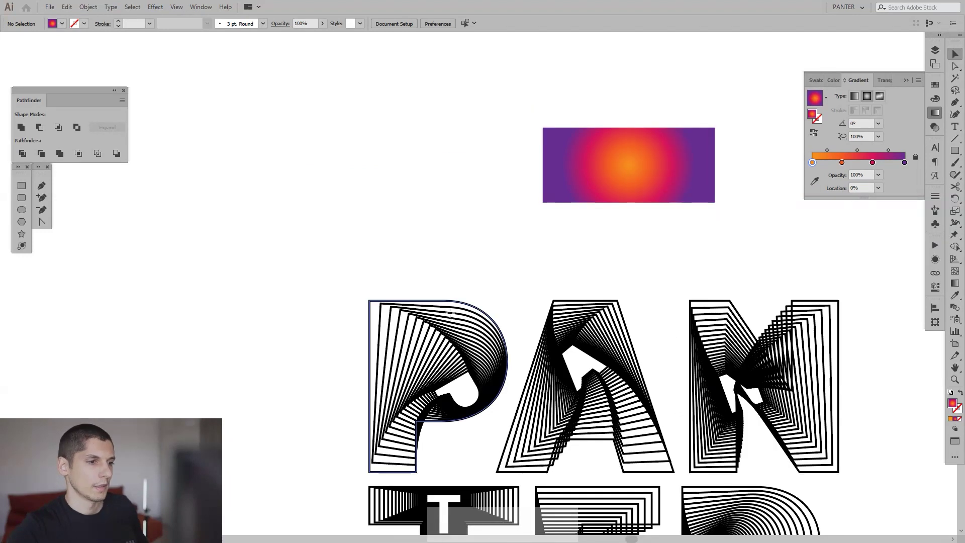
click(449, 301)
drag(484, 326, 434, 342)
scroll(494, 286, up, 1)
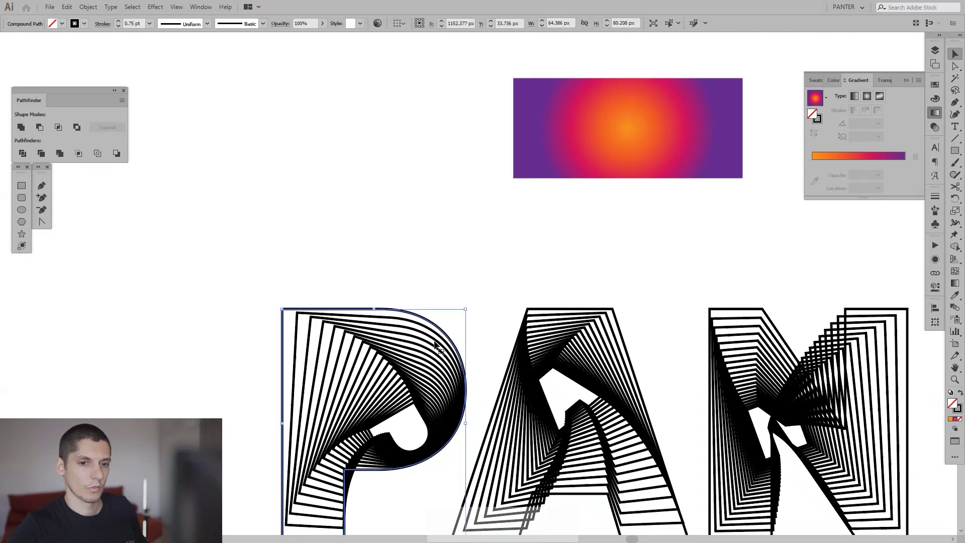
click(938, 86)
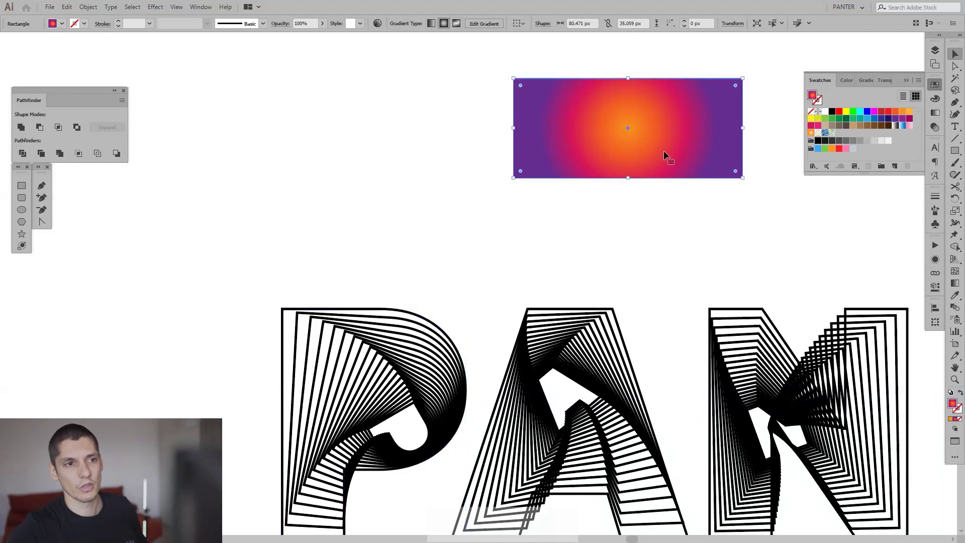
drag(640, 104, 843, 134)
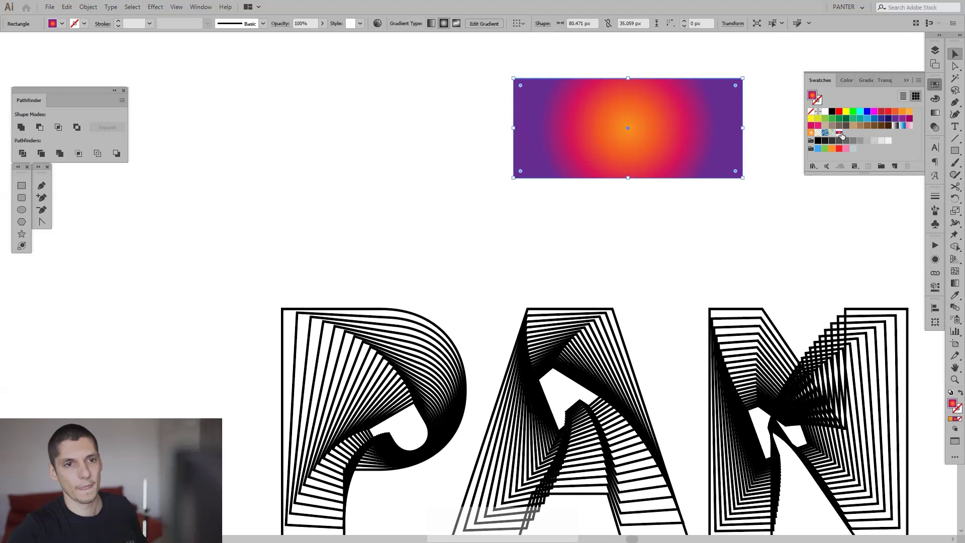
click(359, 224)
Apply the new gradient pattern swatch to the stroke of the letter P in the thicker-stroked copy
drag(362, 260, 381, 160)
click(466, 371)
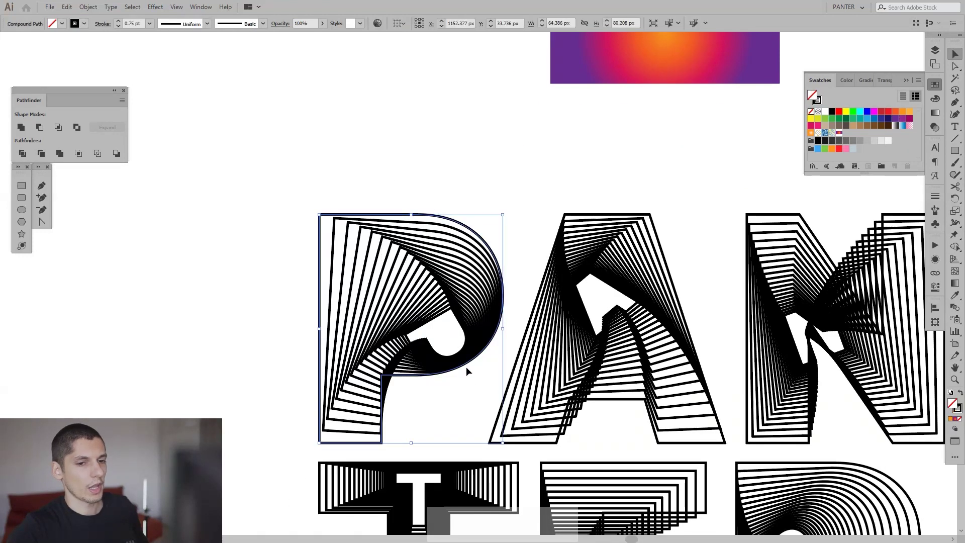
click(958, 410)
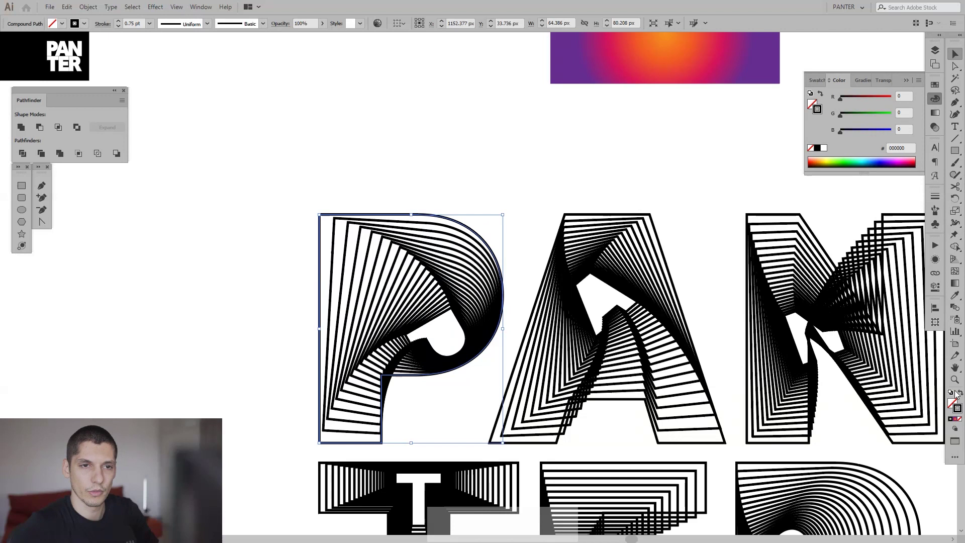
click(936, 85)
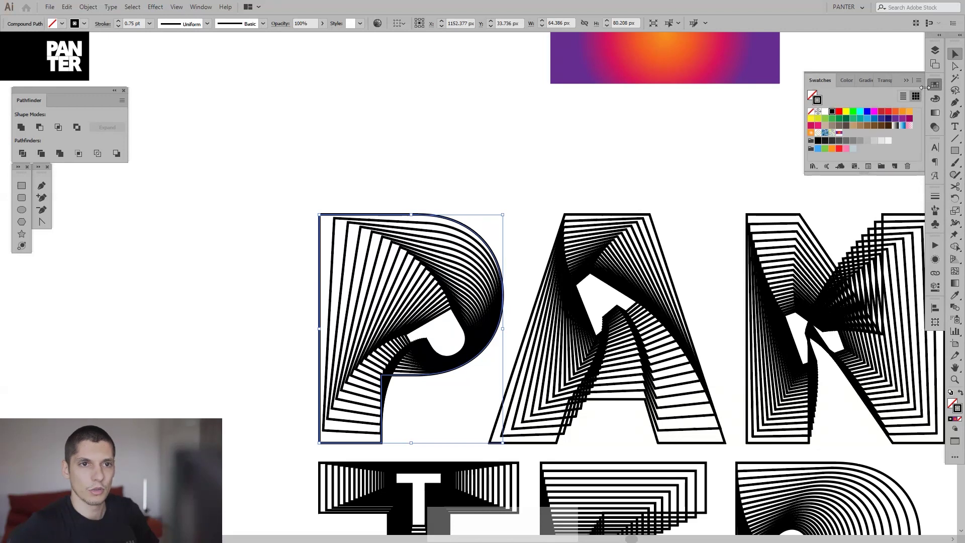
click(839, 133)
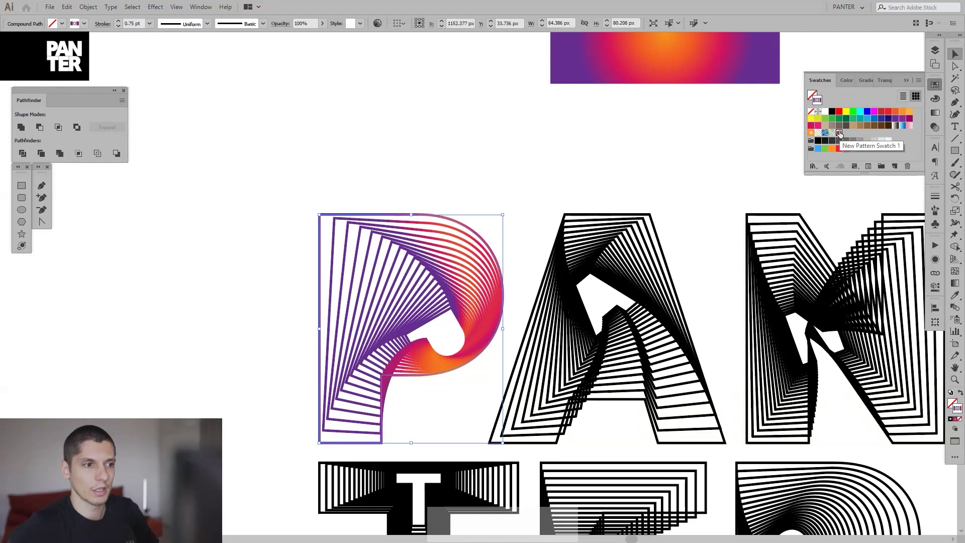
click(496, 149)
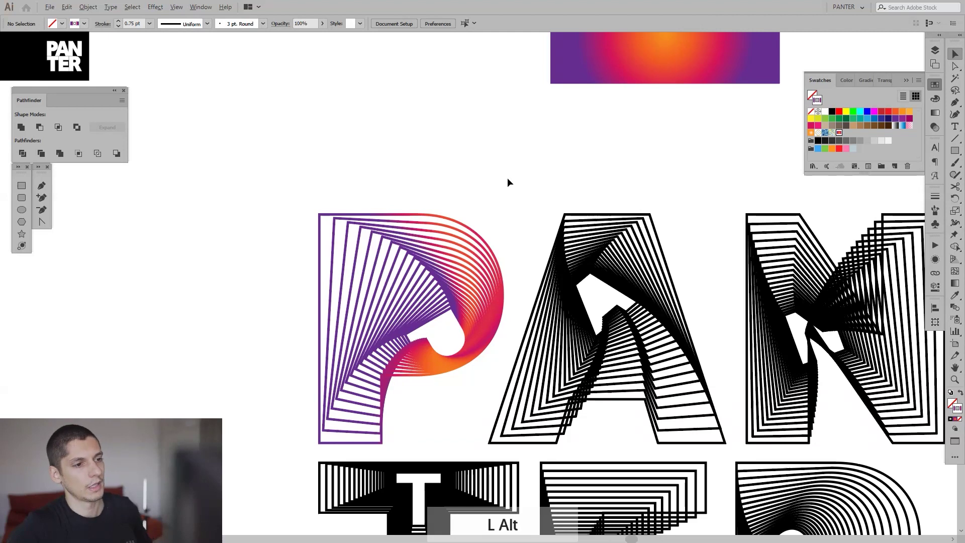
Apply the same gradient pattern swatch to the strokes of the remaining letters A, N, T, E and R
scroll(519, 181, down, 3)
scroll(520, 228, up, 2)
click(520, 226)
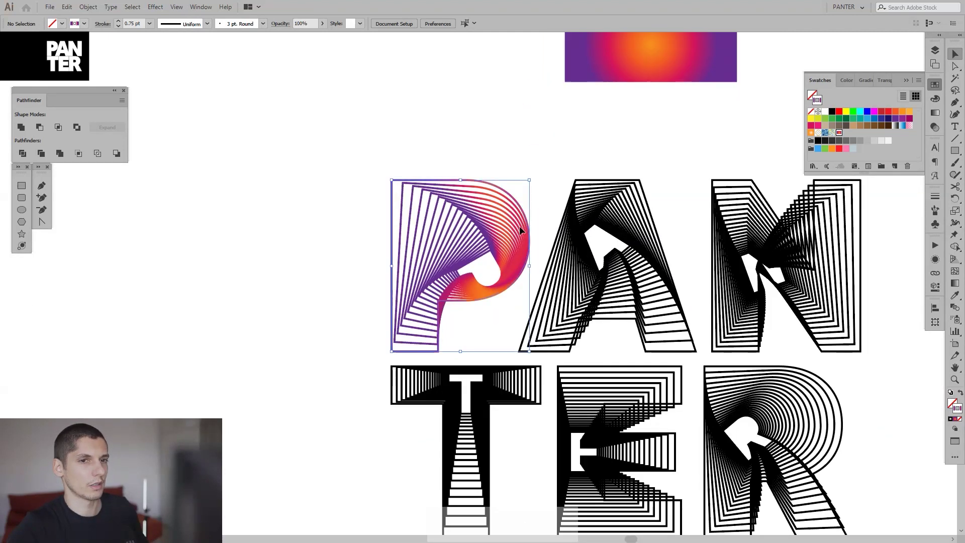
scroll(519, 225, up, 2)
drag(524, 230, 458, 217)
scroll(460, 217, down, 2)
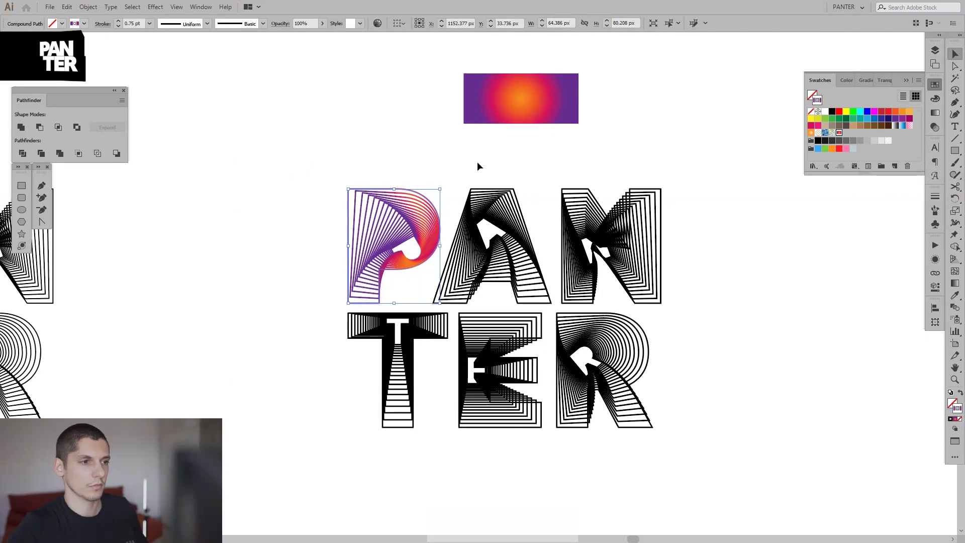
drag(484, 174, 700, 415)
click(712, 303)
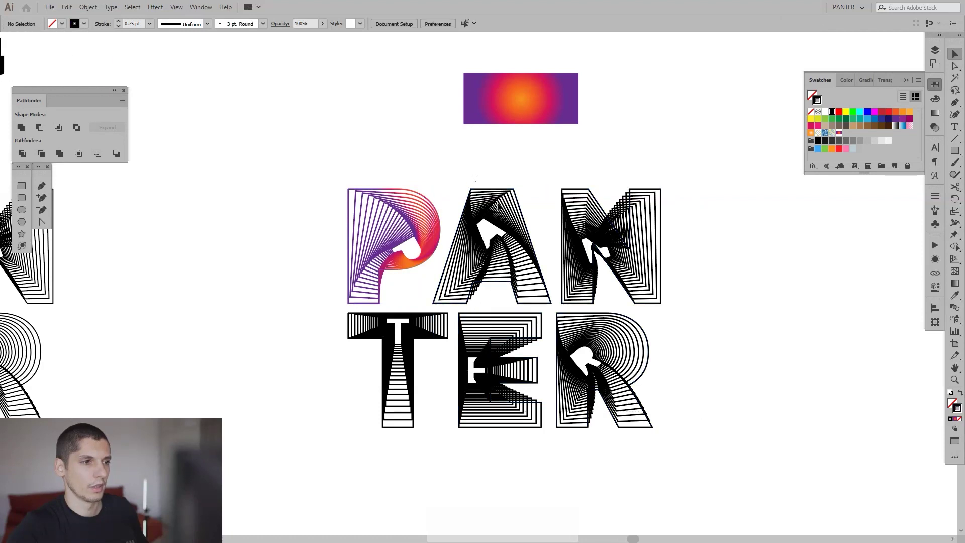
drag(473, 176, 648, 367)
shift+drag(443, 459, 397, 405)
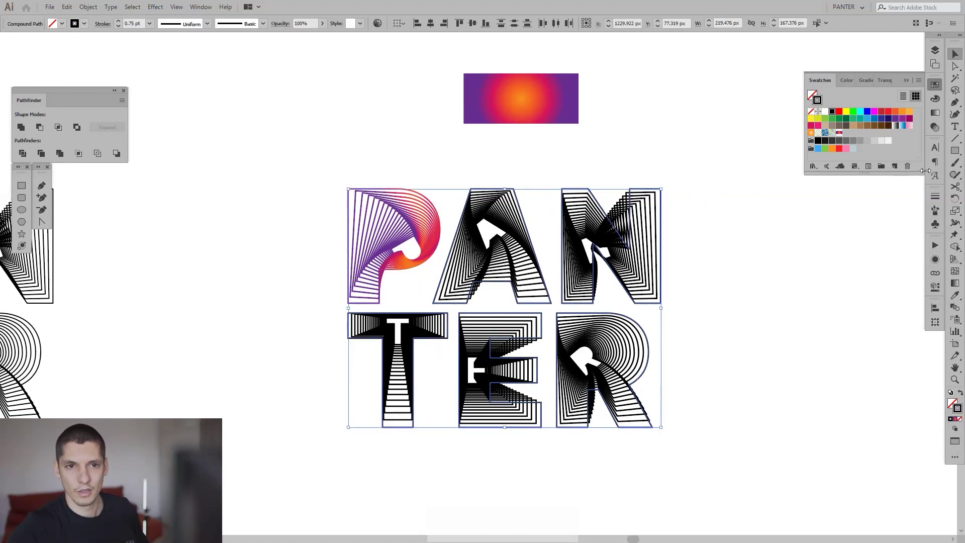
click(839, 133)
click(722, 330)
Delete the gradient rectangle above the coloured lettering
scroll(724, 334, down, 3)
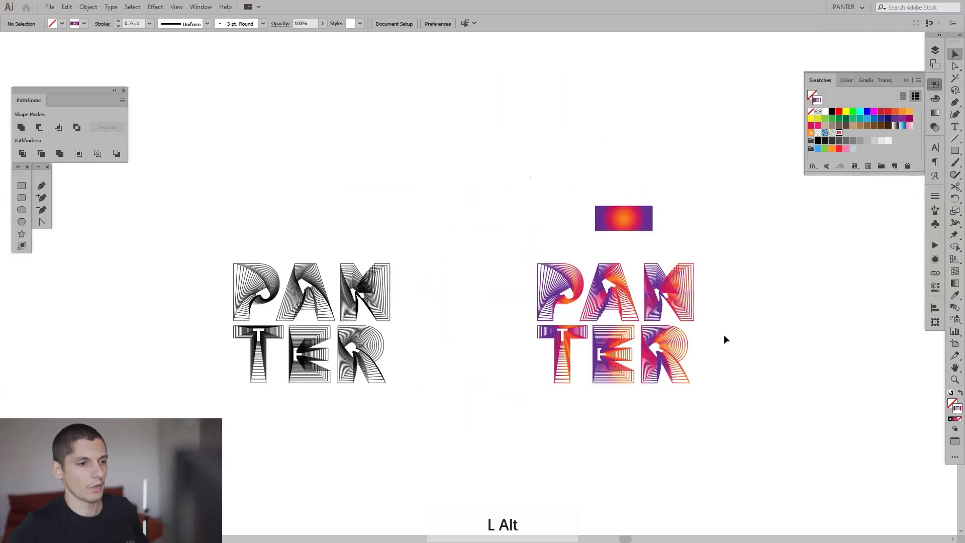
drag(706, 343, 680, 353)
scroll(684, 336, up, 2)
click(457, 103)
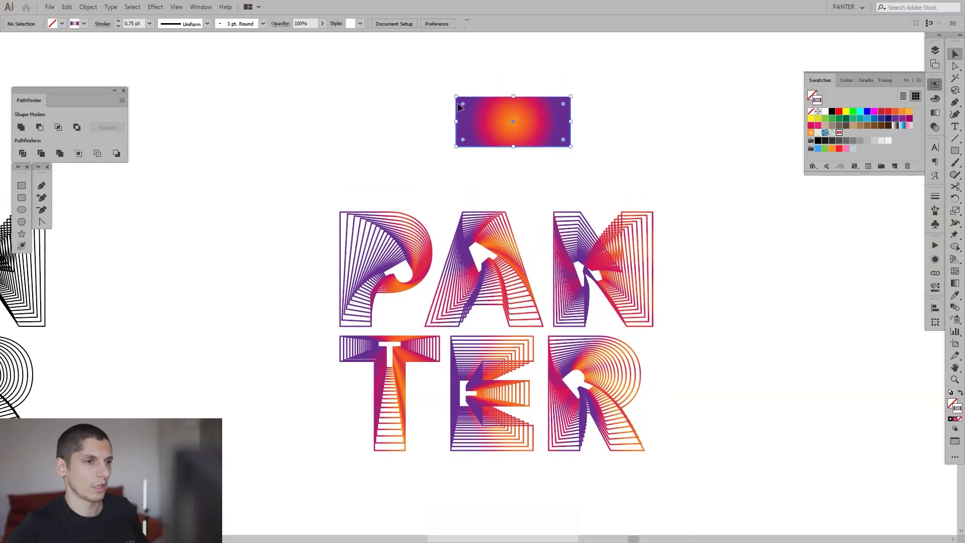
key(Delete)
Try the radial gradient directly on the stroke of the letter P, undo it and deselect the letter
scroll(426, 257, up, 2)
click(425, 253)
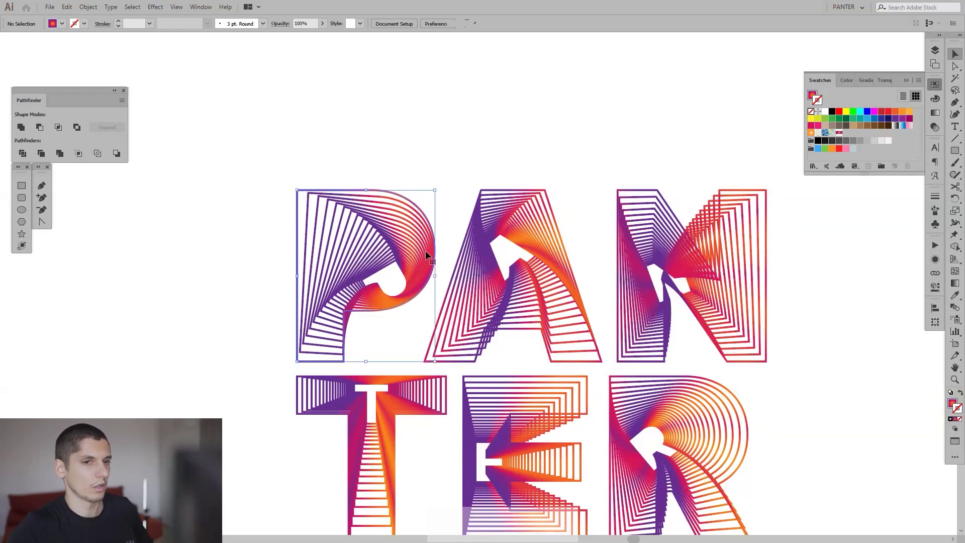
click(935, 119)
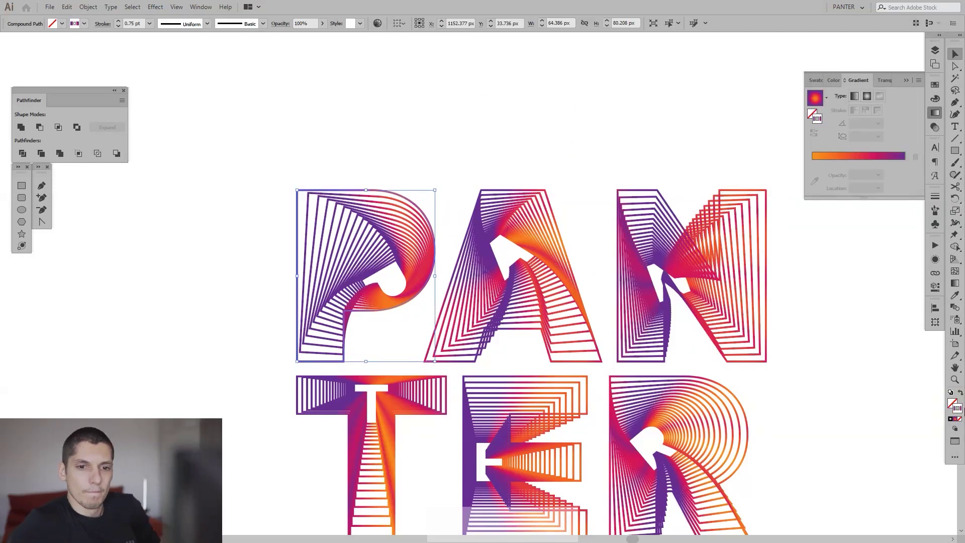
click(958, 409)
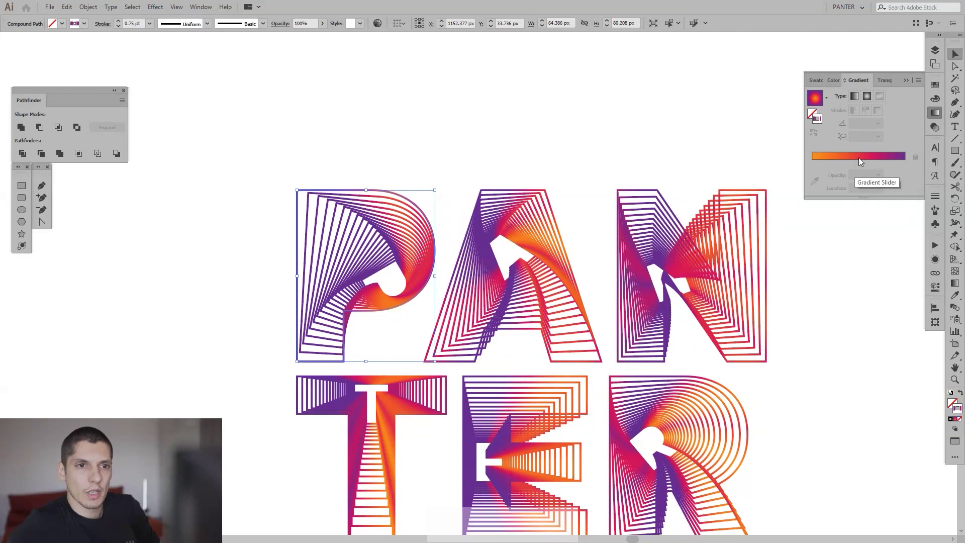
click(858, 156)
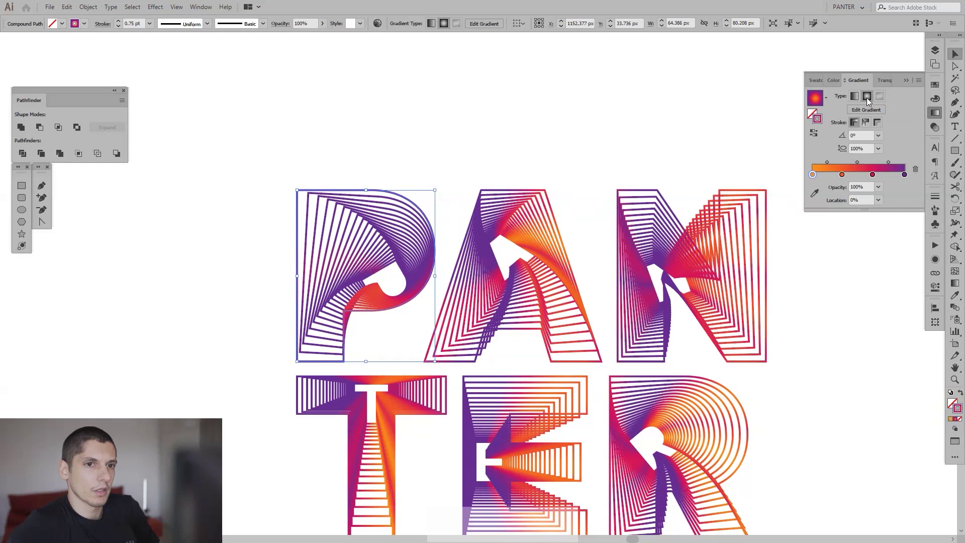
click(410, 129)
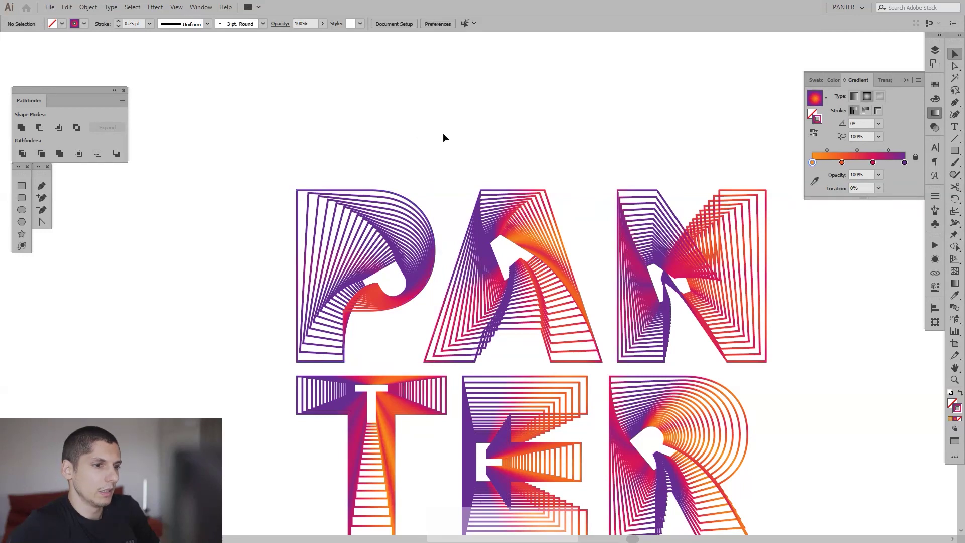
key(ctrl+z)
key(ctrl+z)
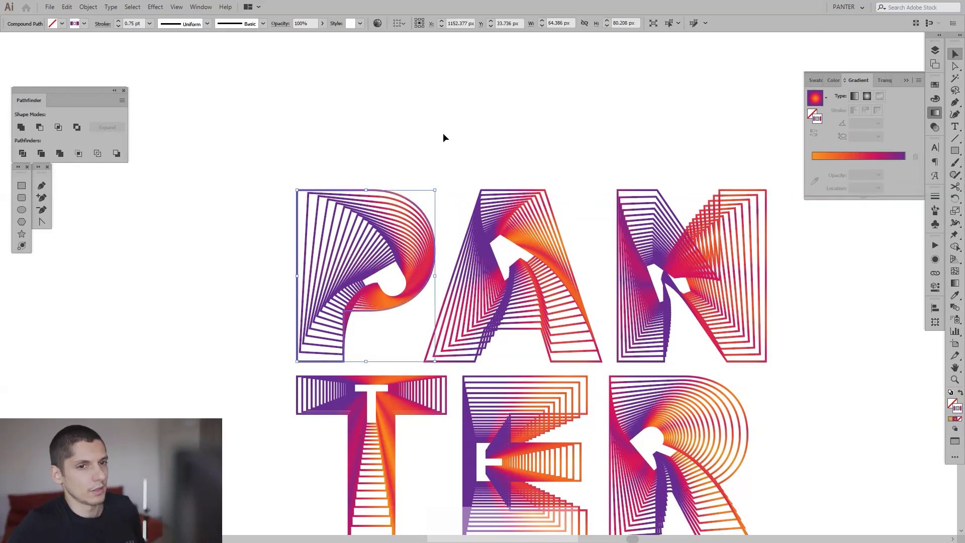
click(443, 134)
Compare the coloured lettering with the black copy and the finished PANTER artwork
key(space)
scroll(460, 136, down, 3)
scroll(483, 153, down, 3)
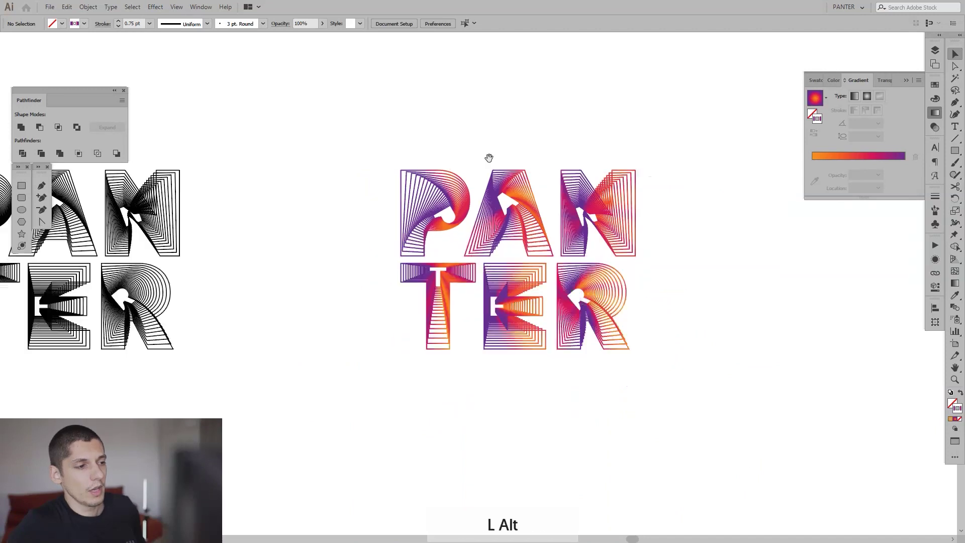
drag(572, 217, 592, 240)
scroll(635, 283, down, 1)
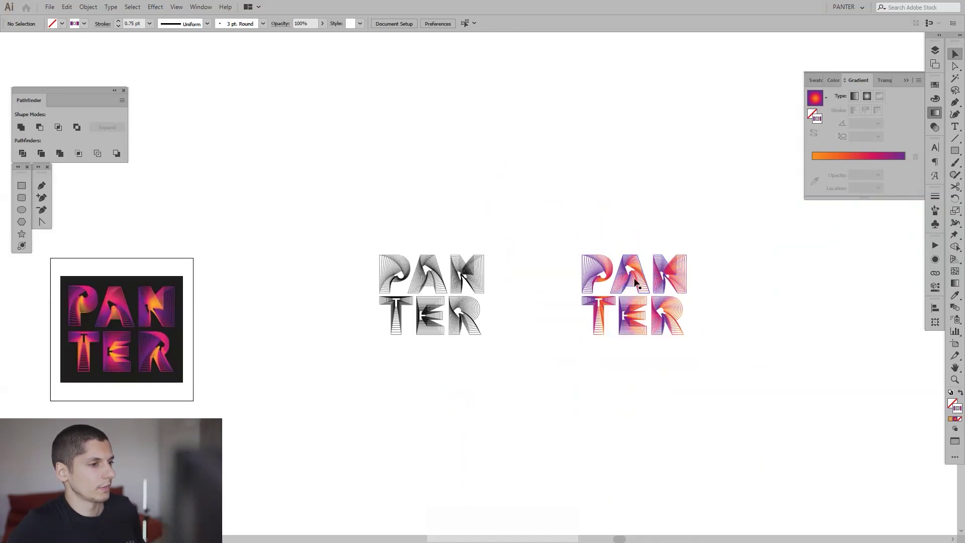
scroll(704, 301, up, 5)
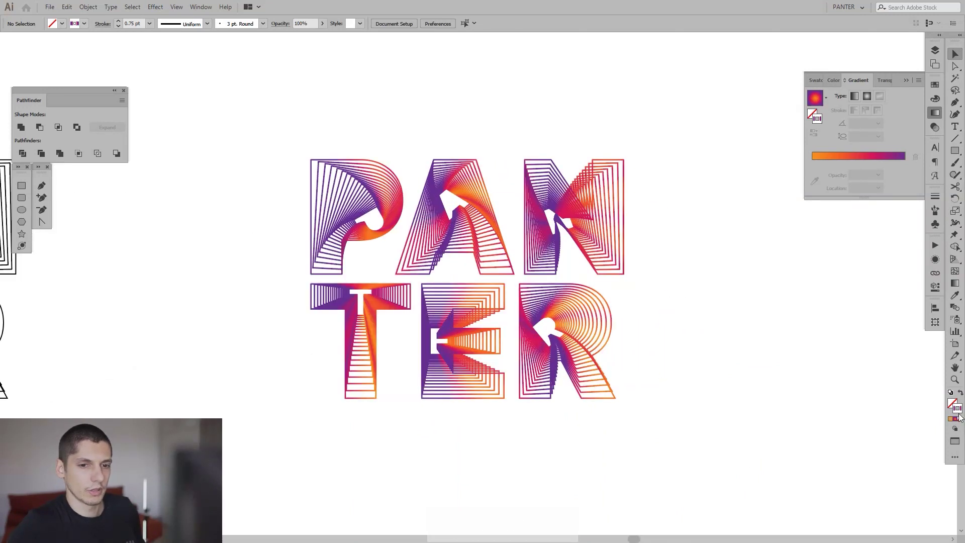
Draw a dark grey square about 343 px wide without a stroke, centred over the coloured lettering, and send it to the back
click(960, 420)
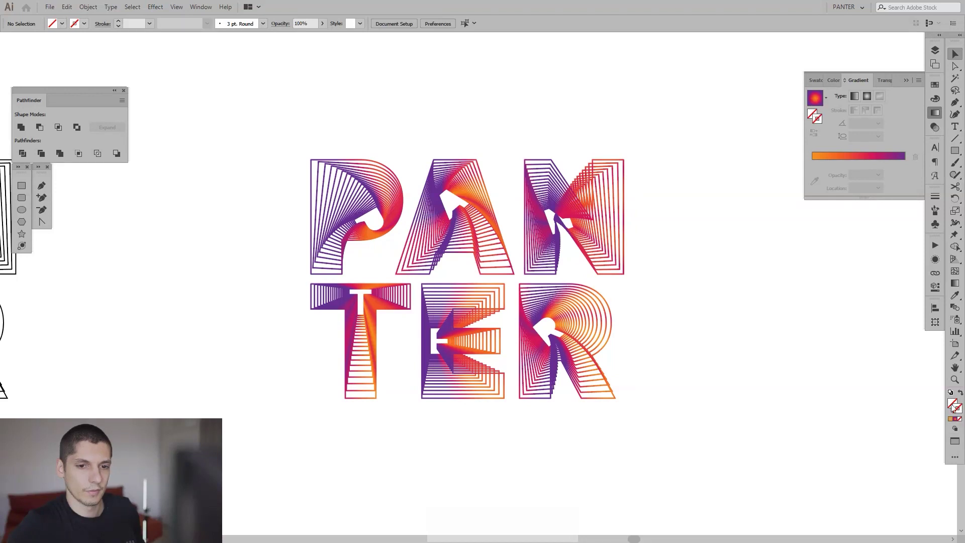
click(952, 404)
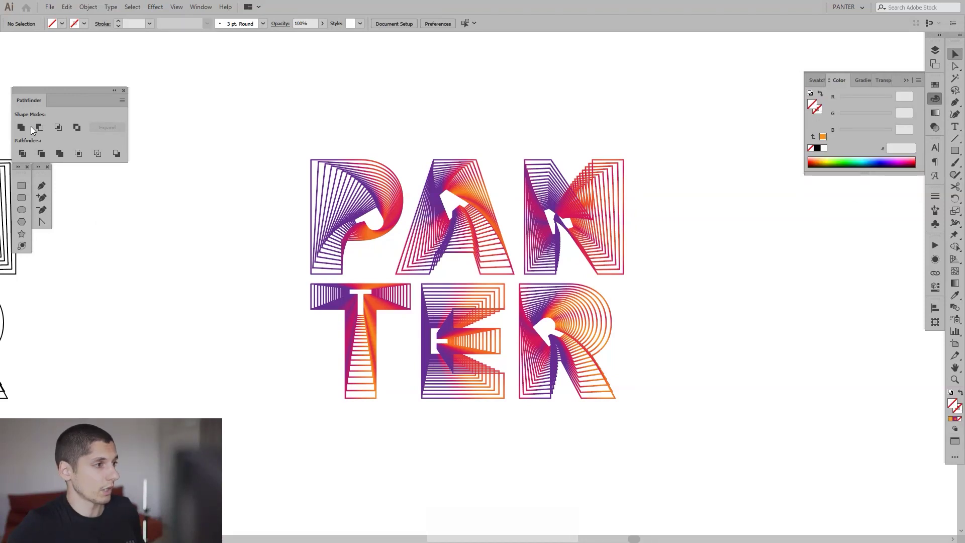
click(22, 186)
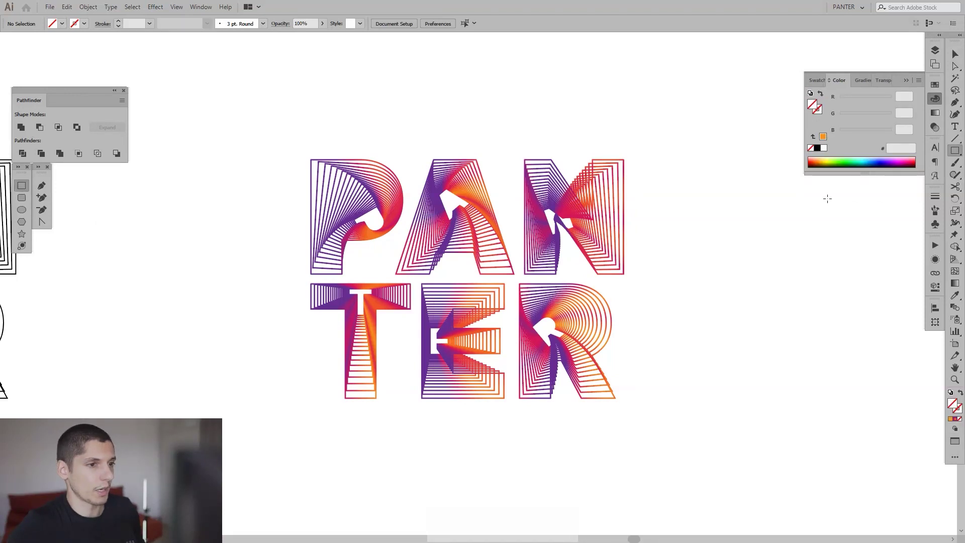
click(935, 85)
click(825, 140)
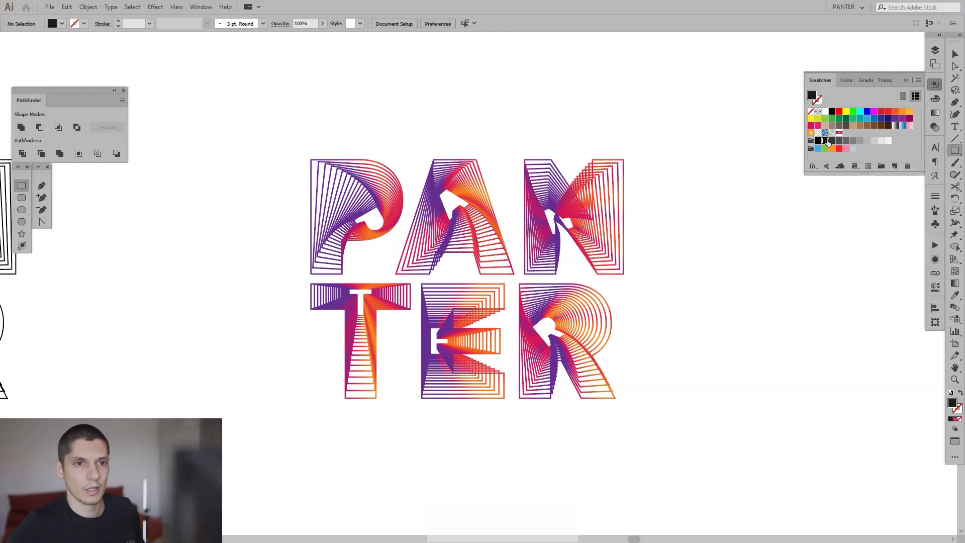
click(906, 81)
scroll(732, 168, down, 1)
drag(532, 255, 717, 397)
key(v)
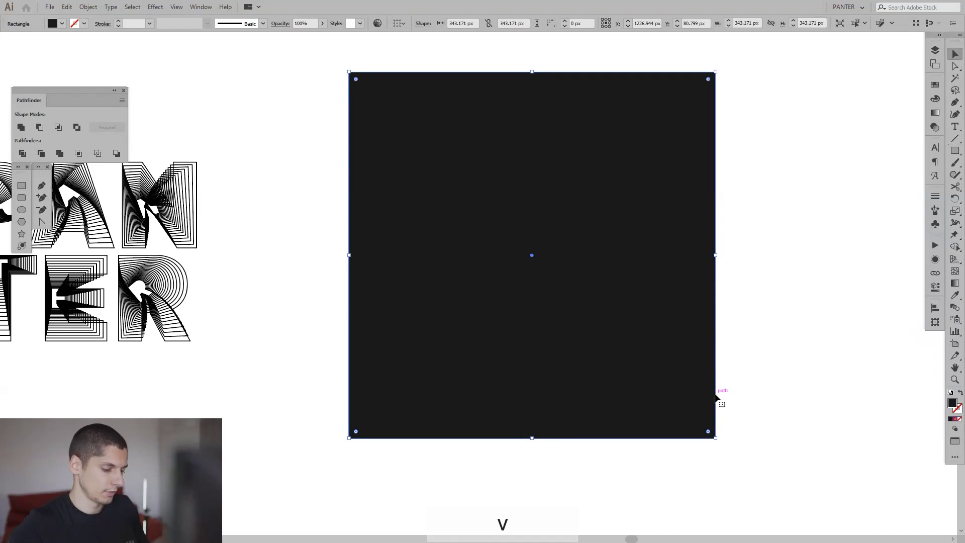
key(ctrl+shift+bracketleft)
click(800, 311)
Examine the coloured lettering on its dark background and compare its colour distribution with the finished PANTER artwork
scroll(799, 311, down, 3)
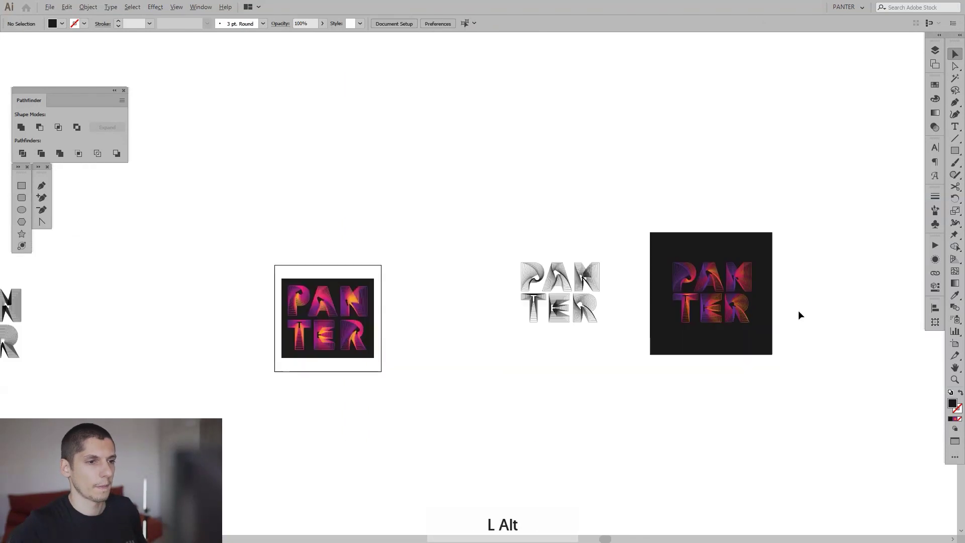
drag(798, 312, 847, 339)
drag(545, 332, 633, 308)
scroll(635, 312, down, 2)
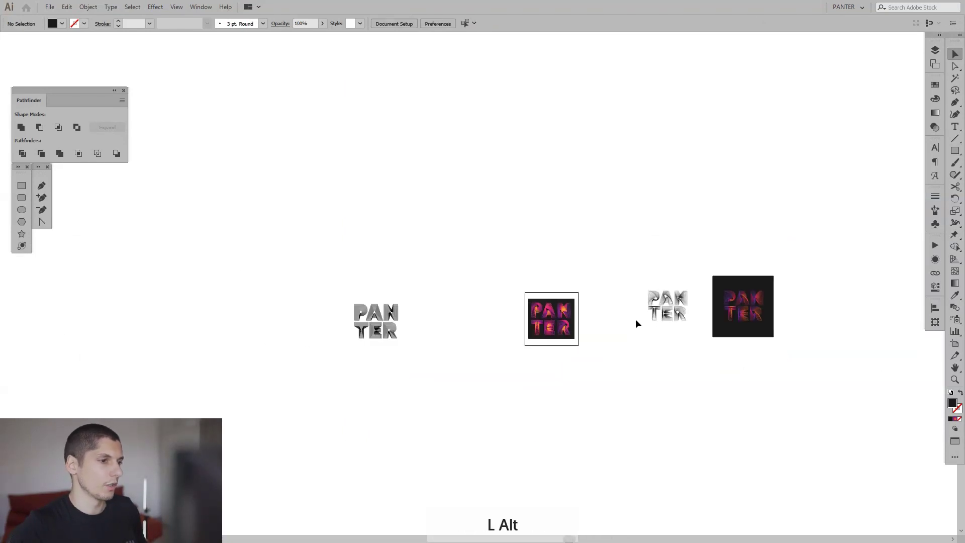
scroll(711, 323, up, 3)
drag(711, 324, 679, 329)
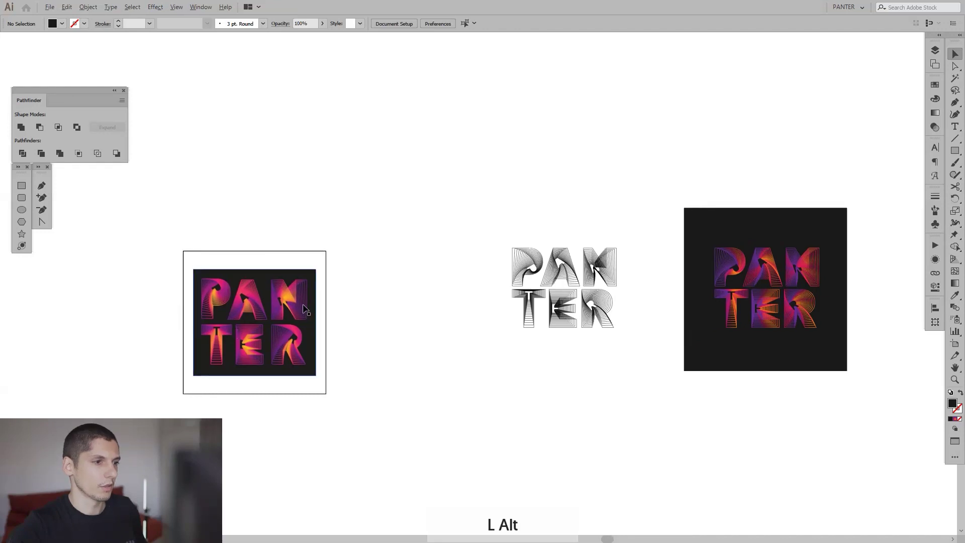
scroll(303, 305, up, 2)
drag(170, 296, 315, 264)
scroll(323, 262, up, 1)
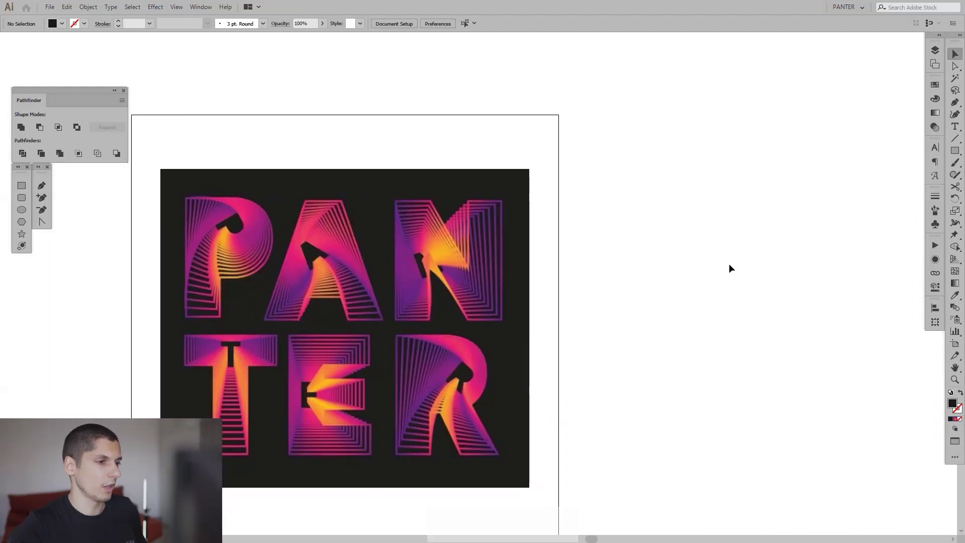
scroll(728, 264, down, 2)
drag(661, 264, 207, 286)
drag(665, 272, 379, 267)
scroll(685, 231, up, 1)
scroll(686, 231, up, 2)
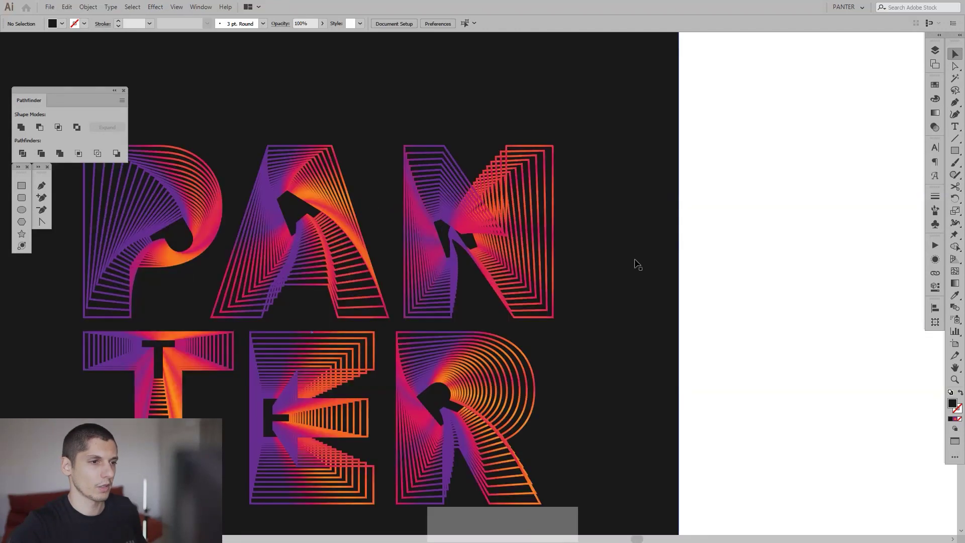
scroll(630, 261, down, 2)
scroll(633, 264, up, 1)
drag(619, 299, 724, 276)
scroll(598, 287, up, 1)
scroll(705, 290, down, 1)
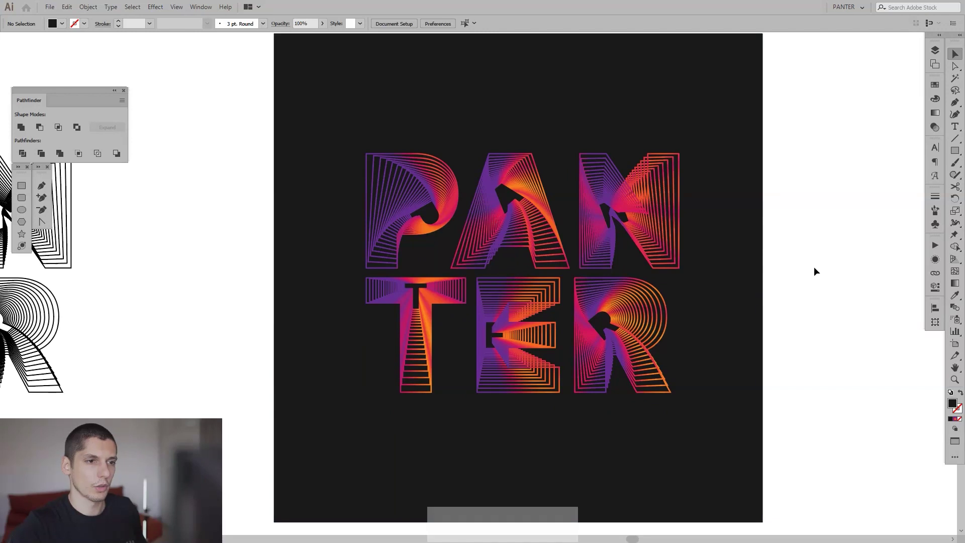